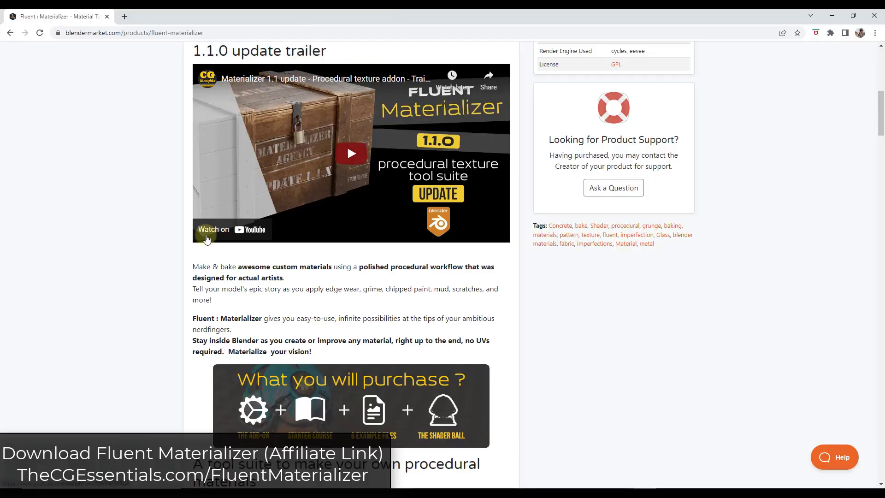
scroll(276, 314, up, 3)
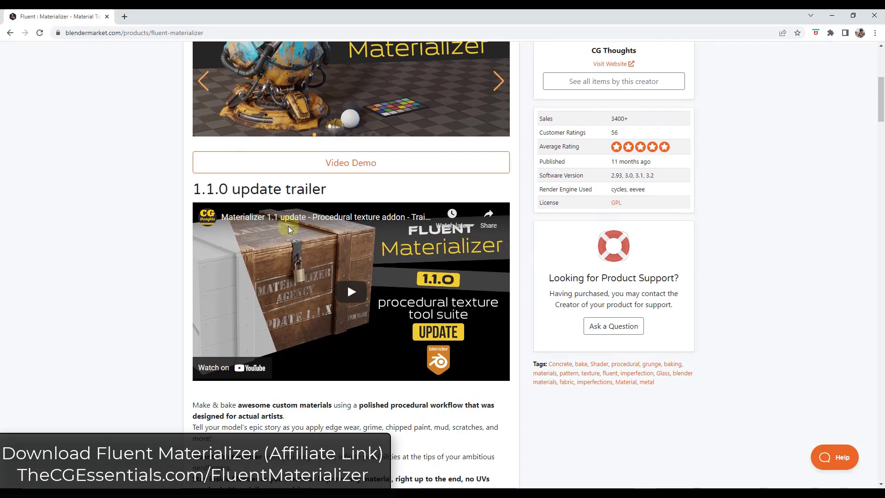
scroll(277, 221, up, 5)
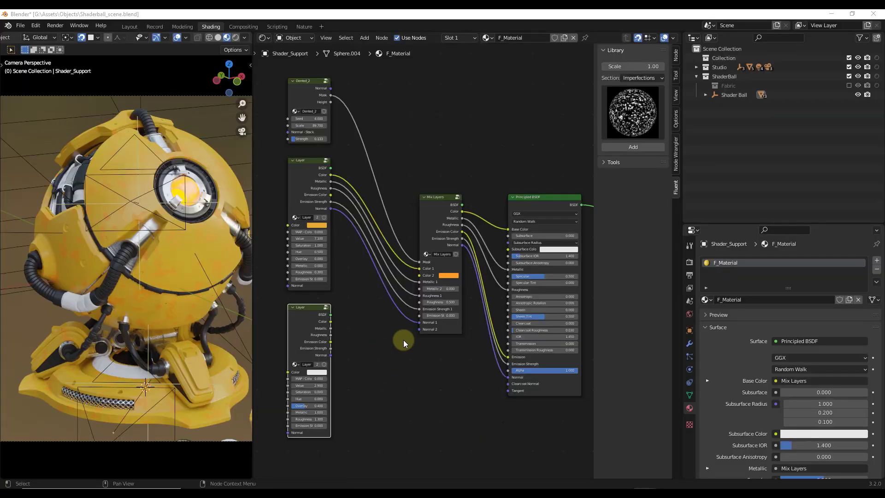
middle_drag(73, 245, 148, 243)
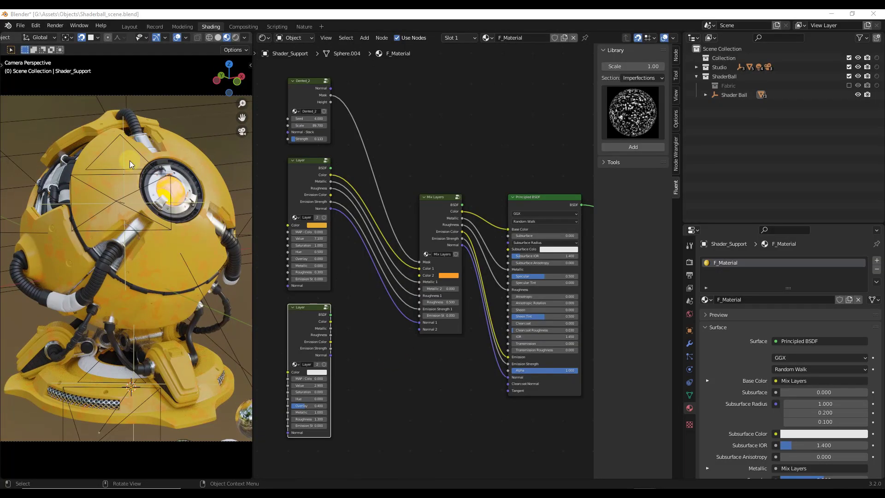
middle_drag(115, 200, 95, 188)
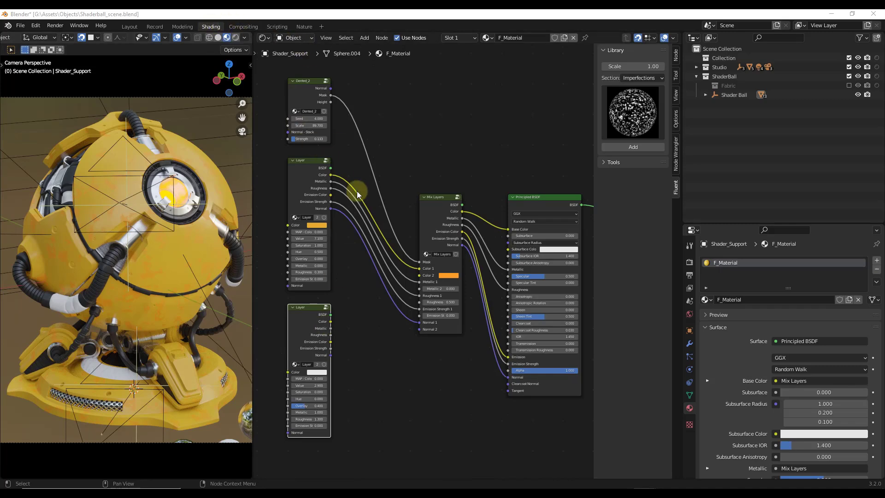
Adjust Color 2 of the Mix Layers node to a slightly lighter orange
scroll(304, 190, up, 5)
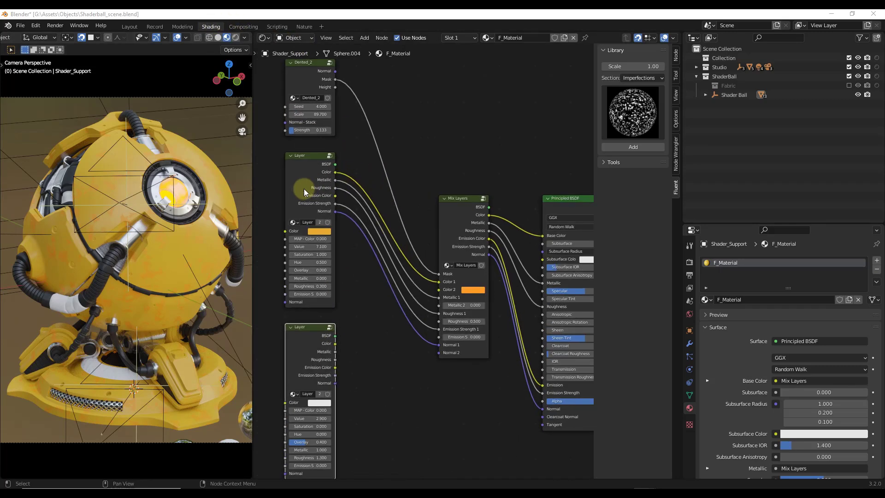
scroll(314, 181, down, 2)
scroll(94, 216, up, 8)
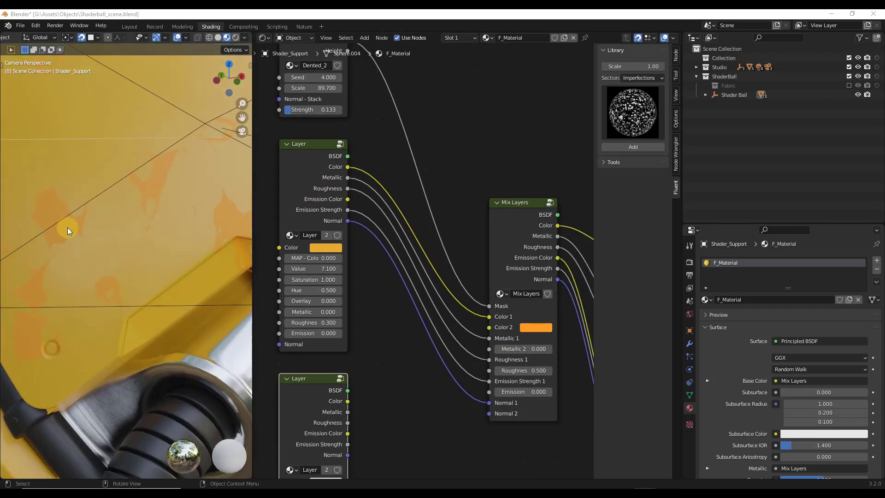
click(535, 328)
click(553, 222)
mouse_move(553, 221)
mouse_down()
mouse_move(564, 236)
mouse_move(549, 247)
mouse_up()
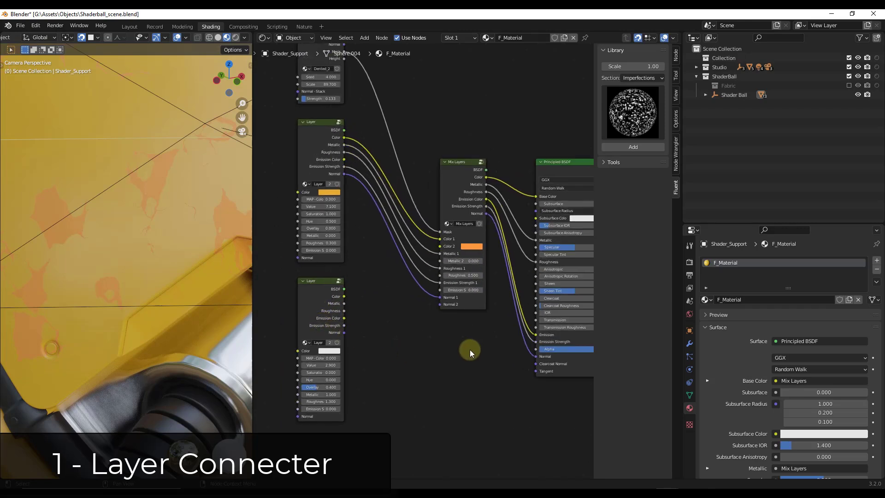
Connect the unlinked lower Layer node to the second set of inputs on the Mix Layers node with Fluent's layer connecter
click(309, 287)
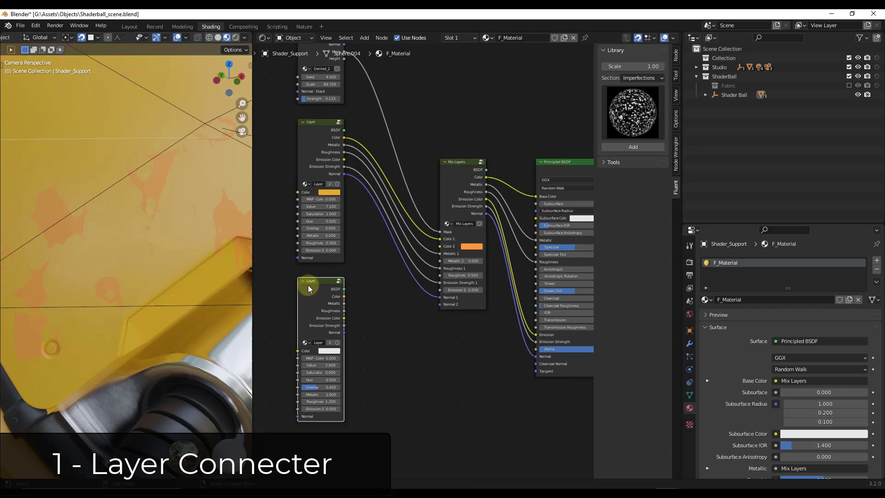
shift+click(467, 185)
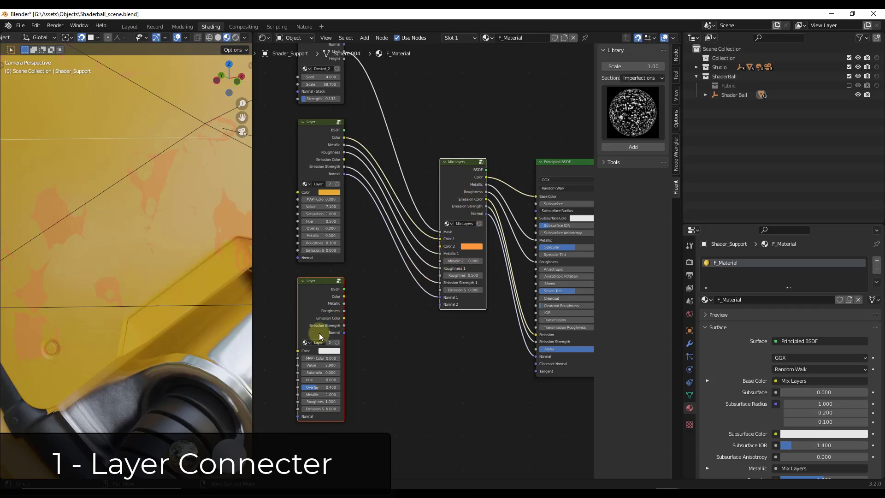
key(f)
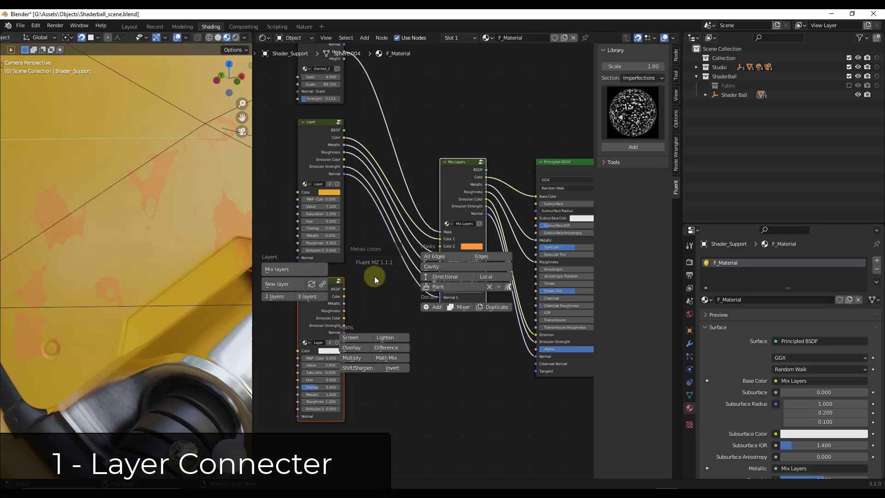
click(323, 284)
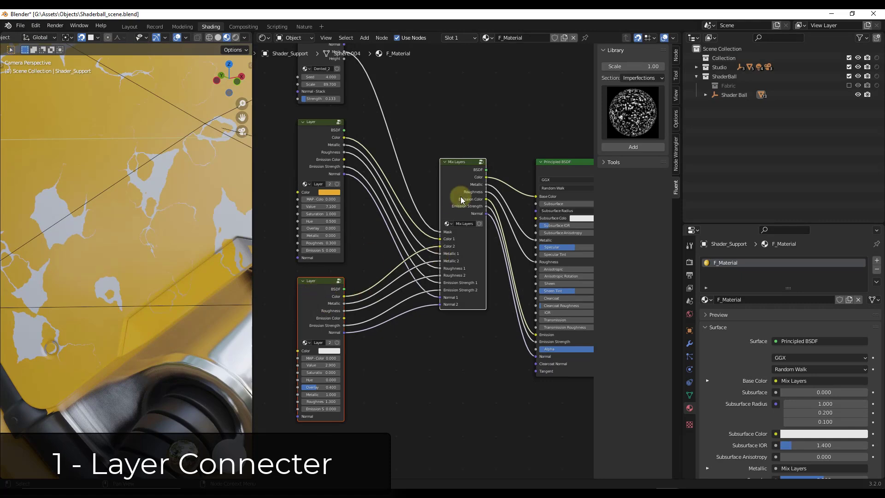
scroll(522, 272, down, 5)
scroll(395, 319, up, 7)
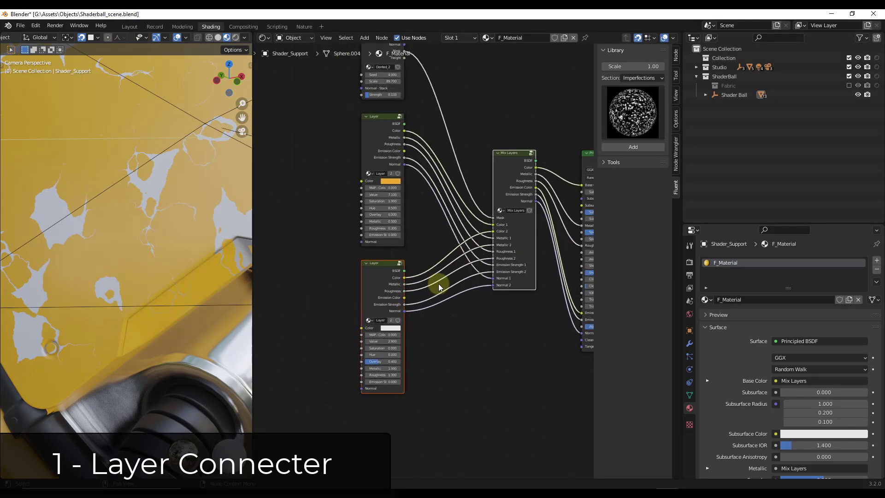
scroll(134, 271, down, 6)
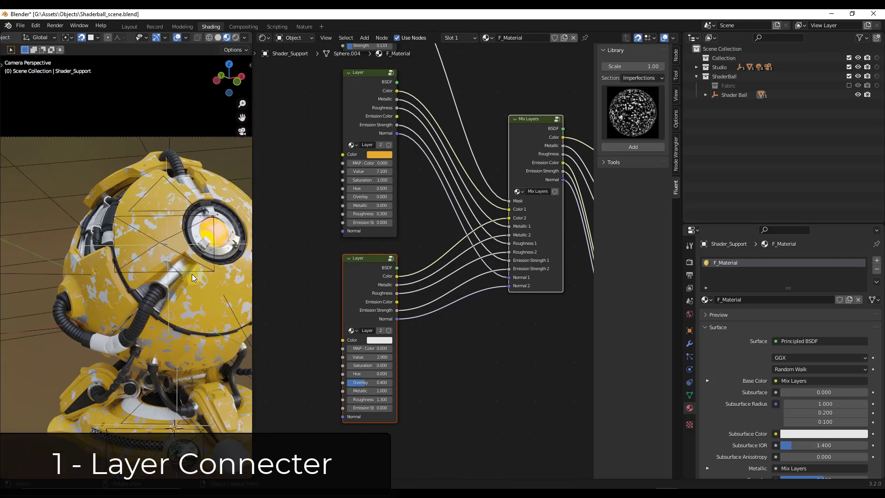
shift+middle_drag(226, 320, 180, 273)
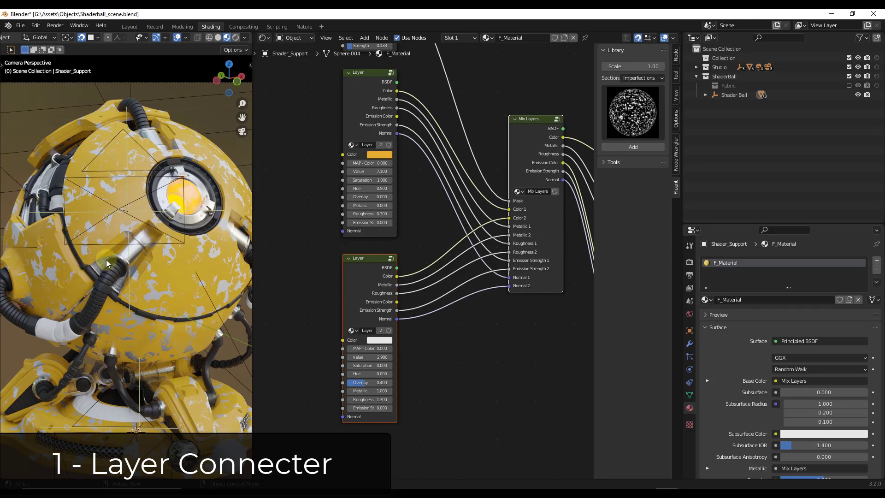
click(357, 355)
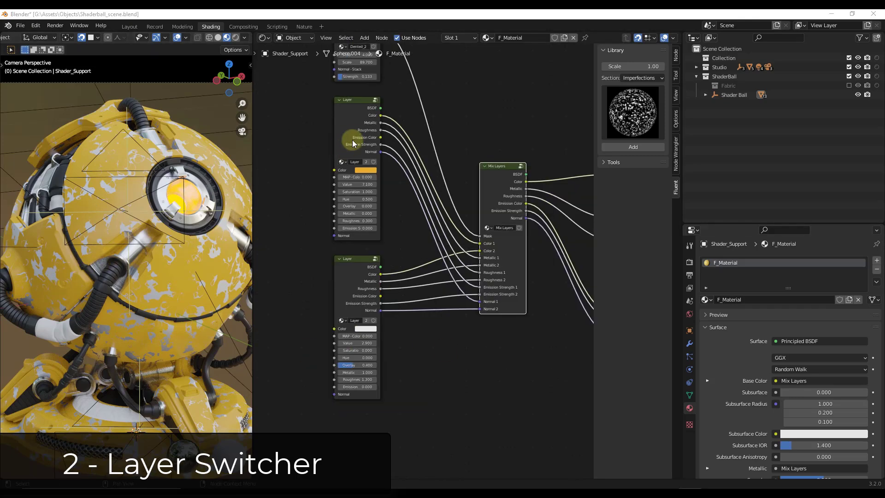
Swap the two Layer nodes' connections into the Mix Layers node with Fluent's Swap layers command
click(346, 117)
shift+click(359, 282)
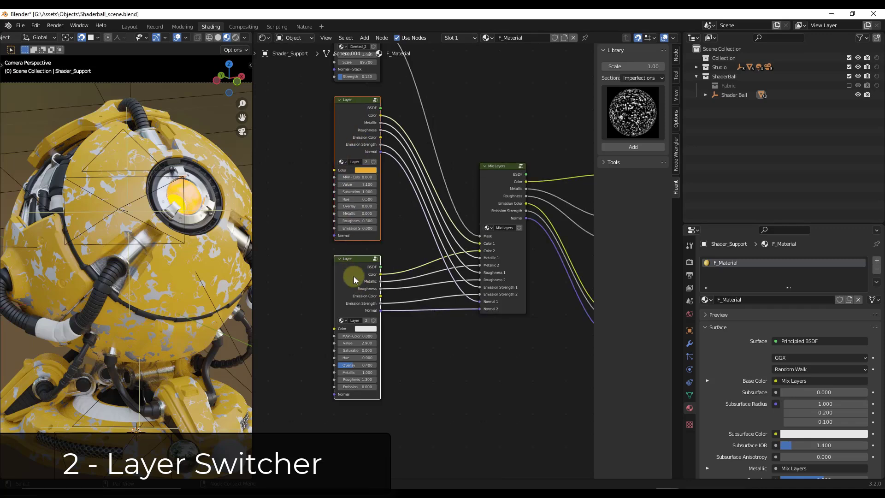
key(f)
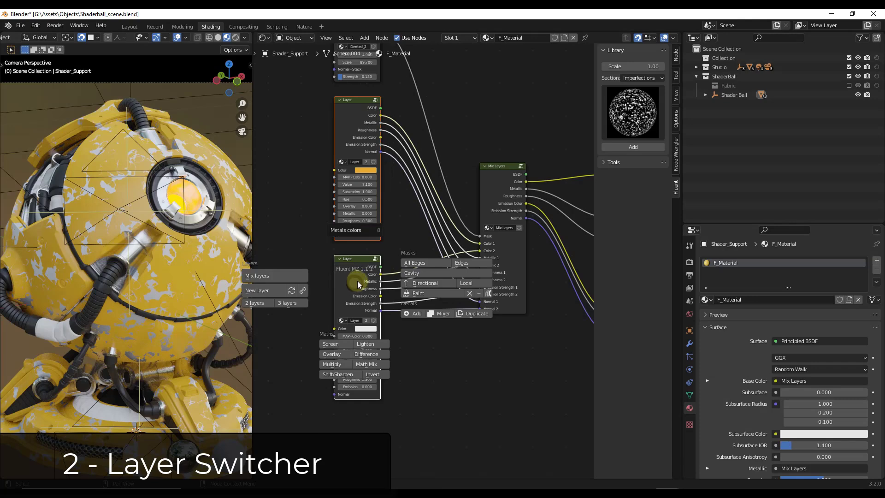
click(291, 293)
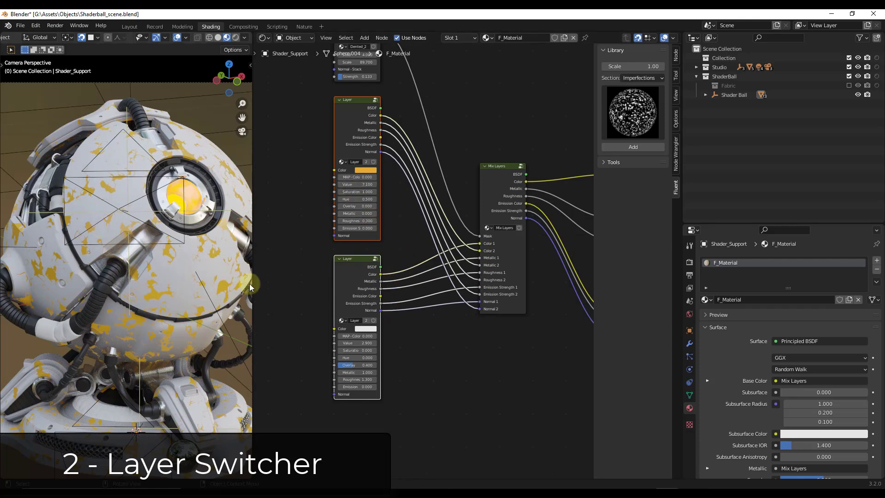
Examine the node setup of F_Material, from the Layer node through Mix Layers and Principled BSDF to the Material Output
scroll(343, 336, down, 3)
scroll(378, 56, up, 4)
scroll(358, 123, up, 2)
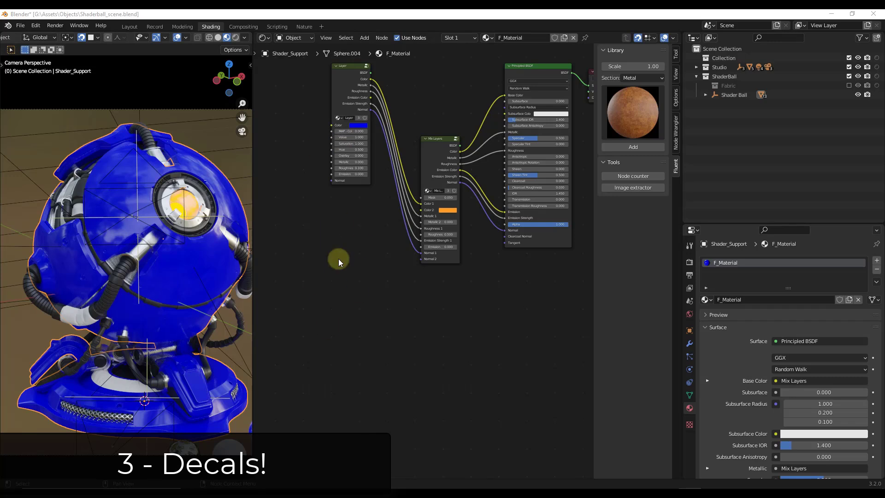
scroll(425, 225, down, 2)
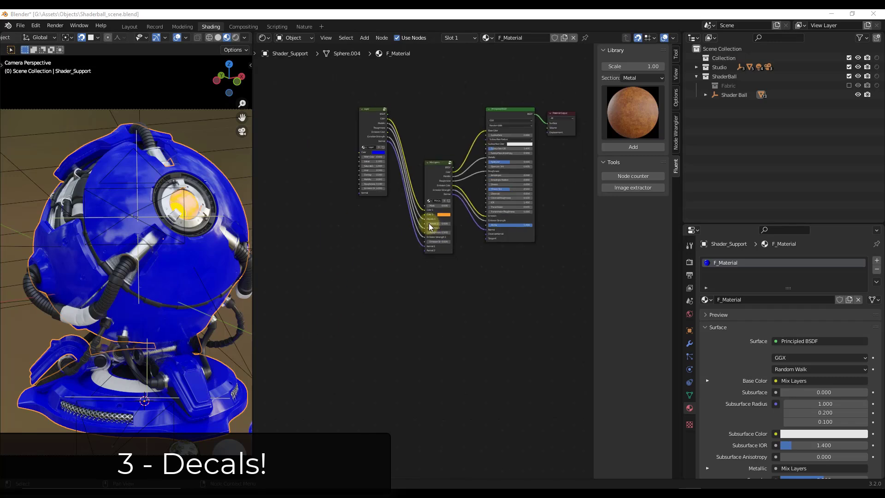
scroll(527, 96, up, 2)
scroll(543, 118, down, 2)
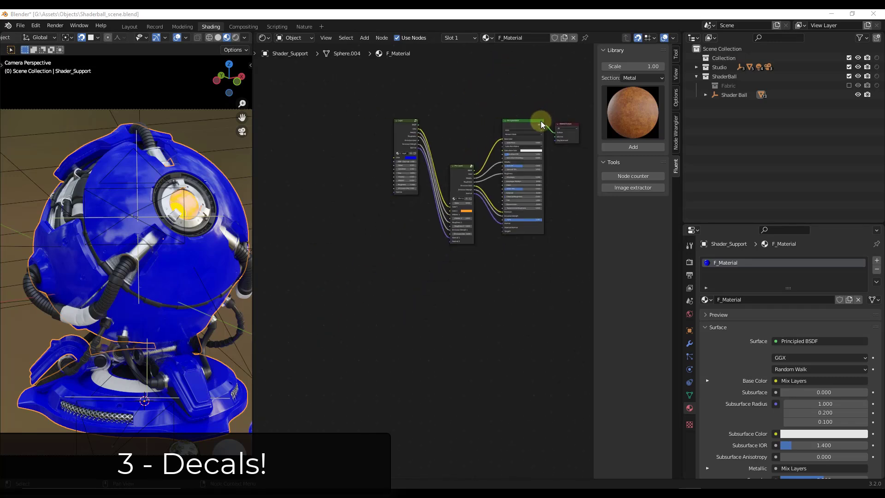
scroll(356, 237, up, 1)
scroll(413, 213, up, 1)
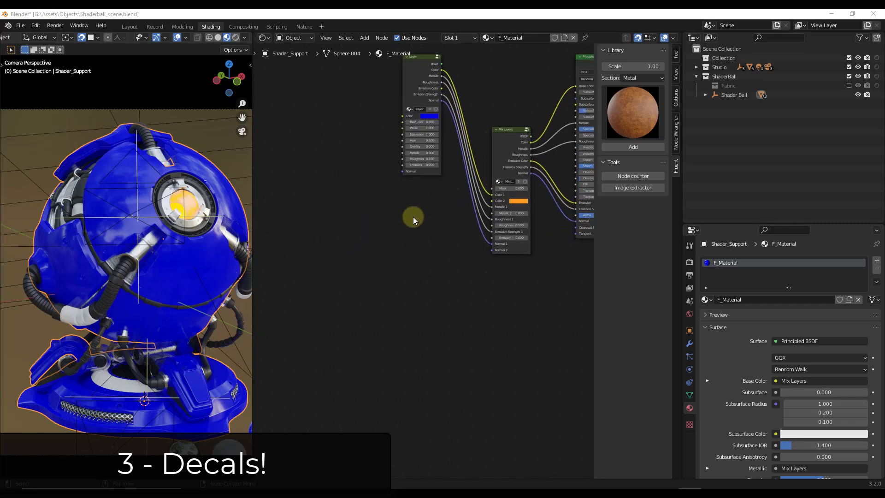
middle_drag(413, 217, 428, 236)
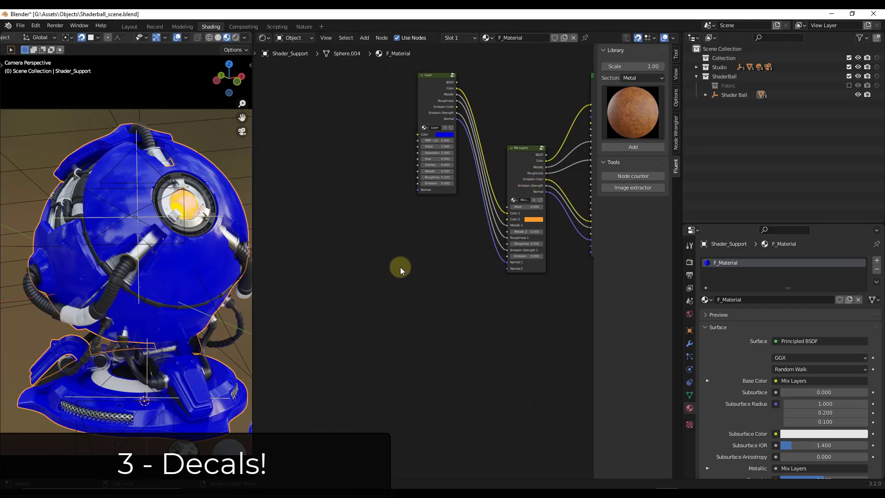
Add a Fluent decal using the triangle-pattern image 08.png from the PNG TRANSPARENT decal folder
key(shift+f)
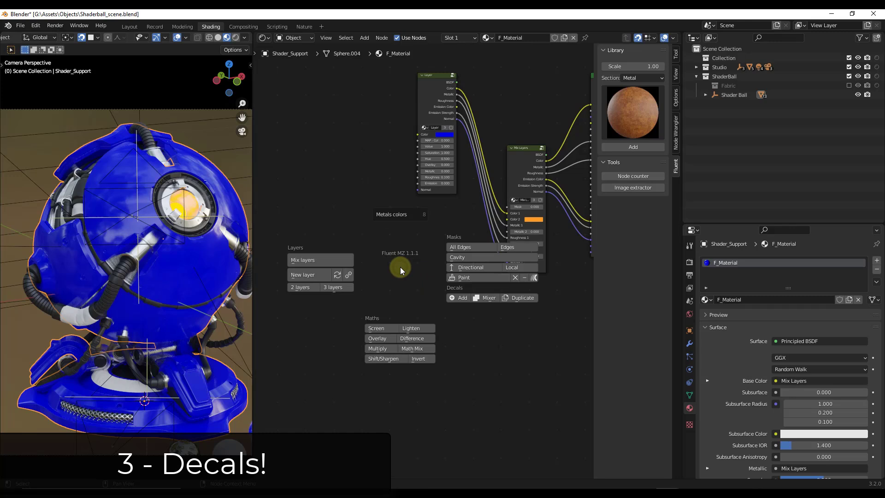
click(460, 298)
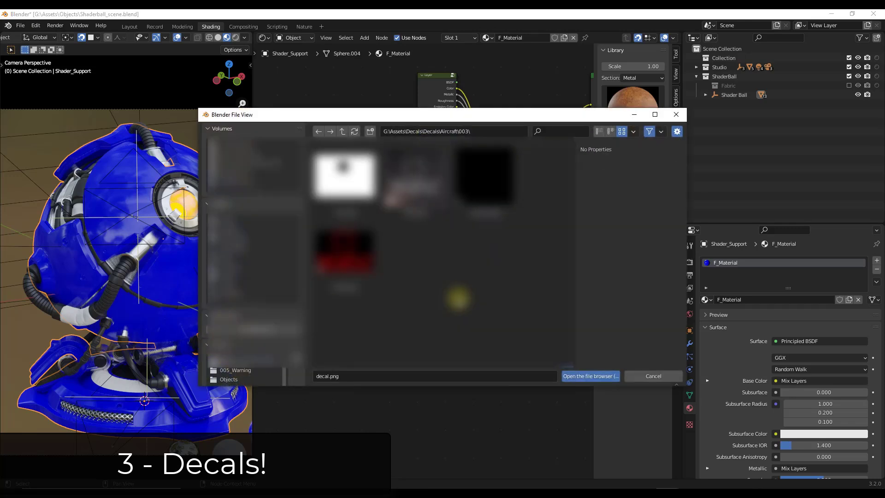
click(342, 132)
click(342, 132)
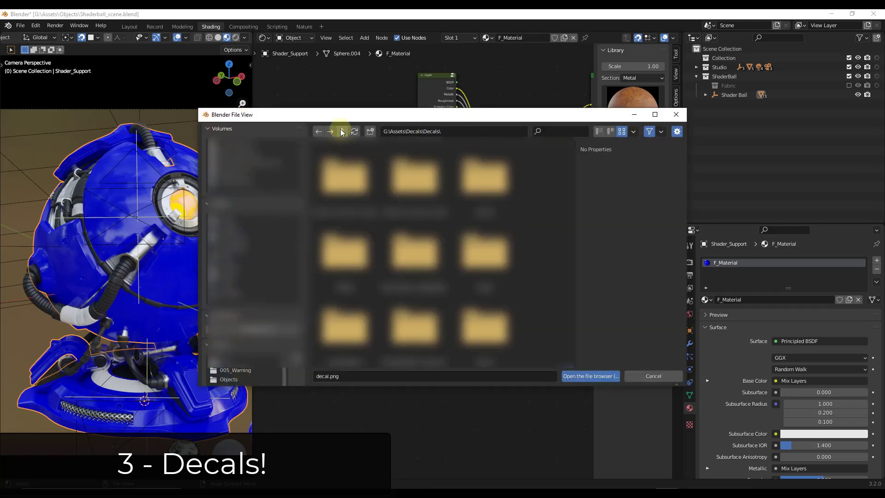
click(342, 132)
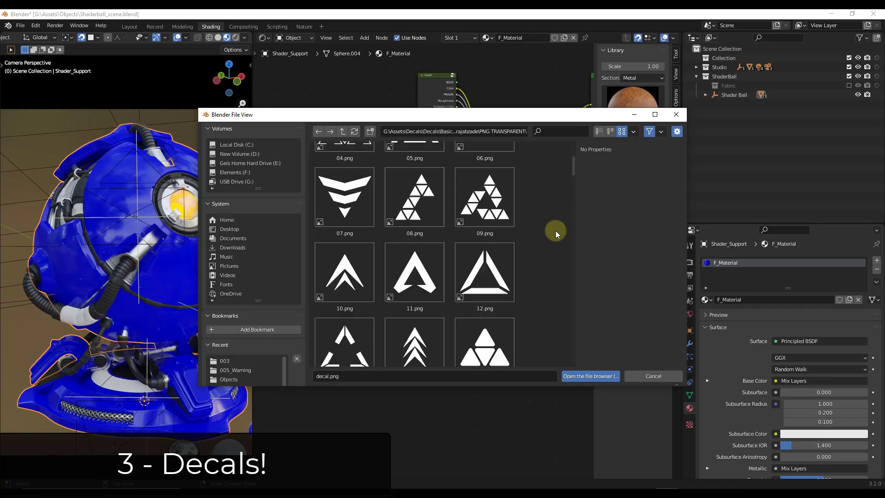
scroll(554, 226, down, 2)
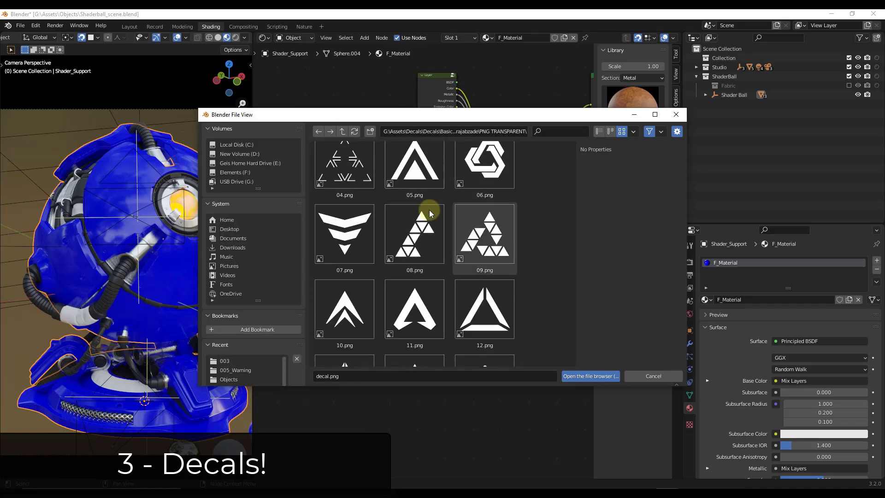
click(417, 233)
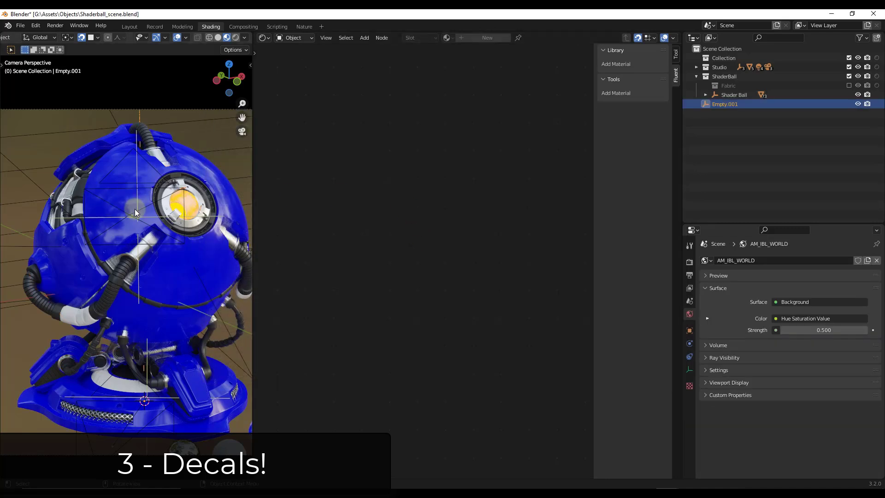
Move the decal's empty onto the blue sphere's surface beside the glowing eye
scroll(125, 204, up, 4)
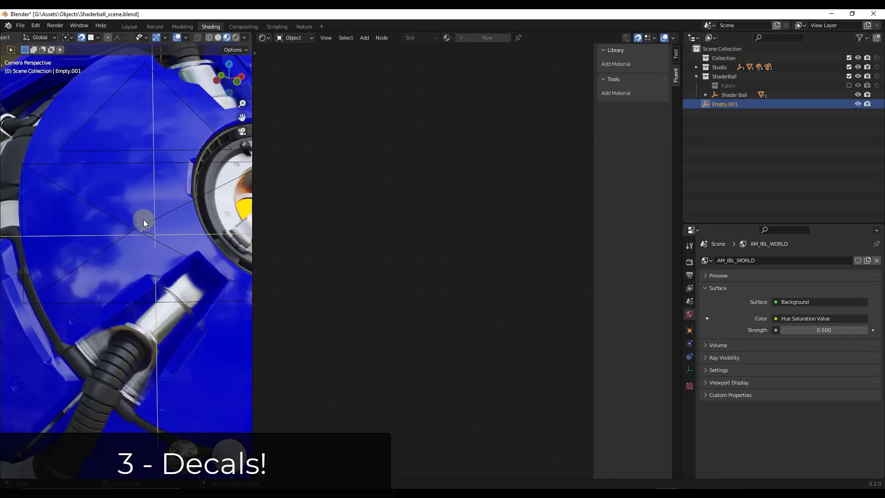
scroll(162, 234, down, 6)
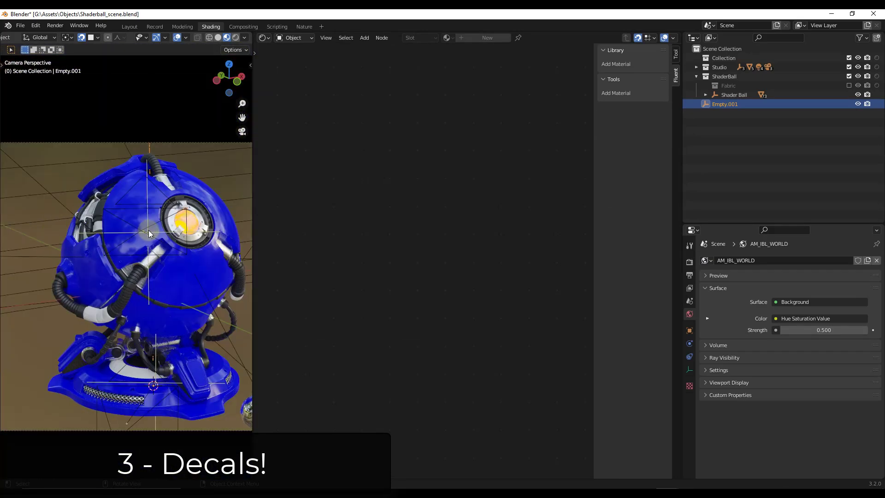
key(g)
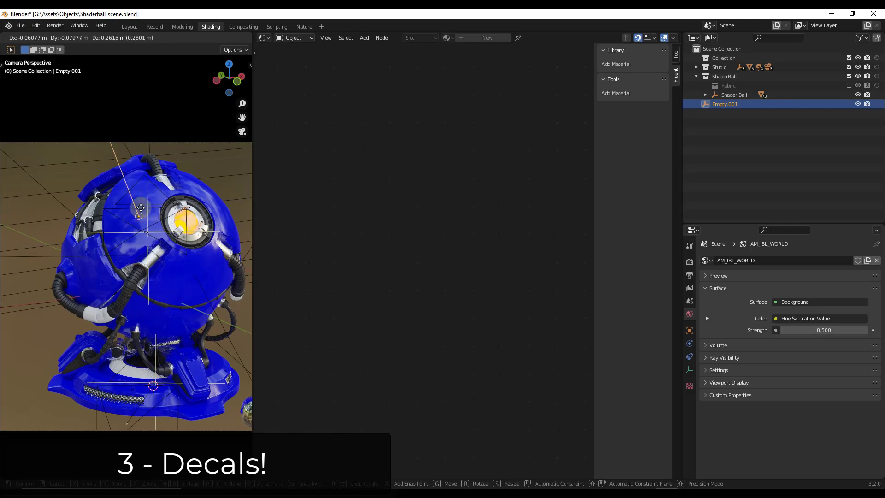
click(137, 220)
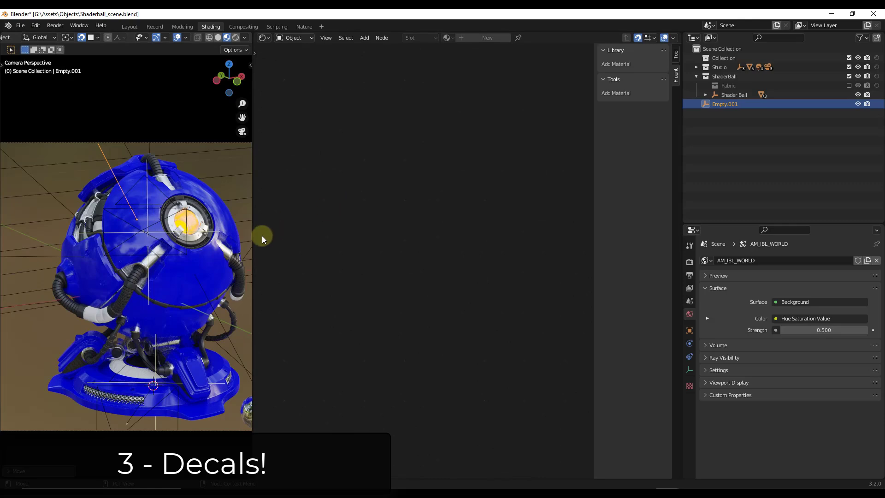
Select the blue shader ball body and move its new decal node to free space below and left of the Layer node
click(225, 228)
scroll(371, 203, up, 8)
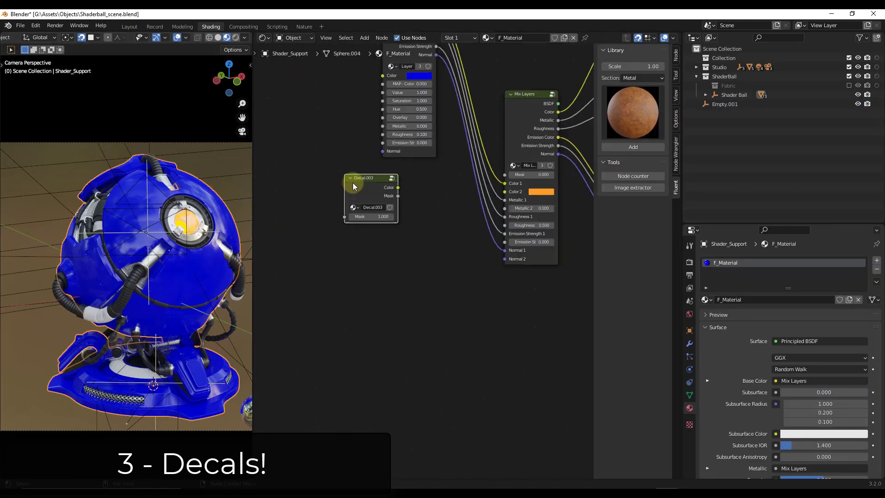
drag(373, 189, 288, 223)
scroll(345, 223, down, 4)
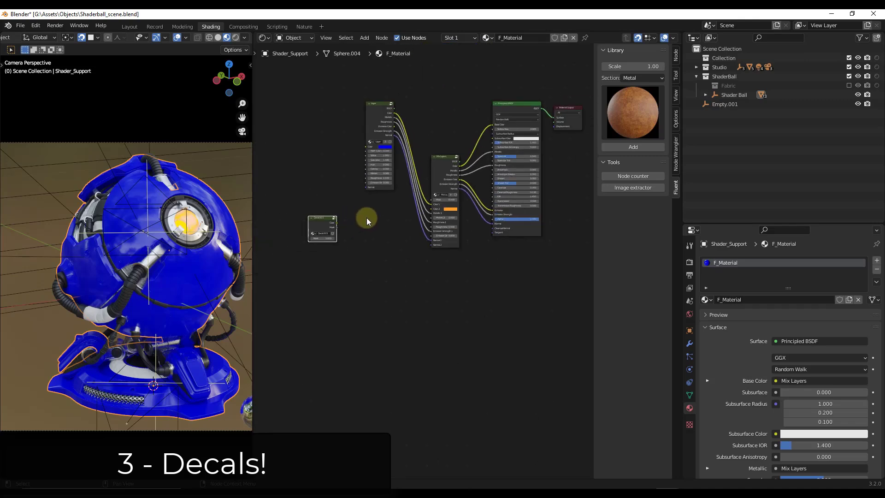
Add a new Fluent Layer node and place it below the existing blue Layer node, beside the decal node
click(378, 119)
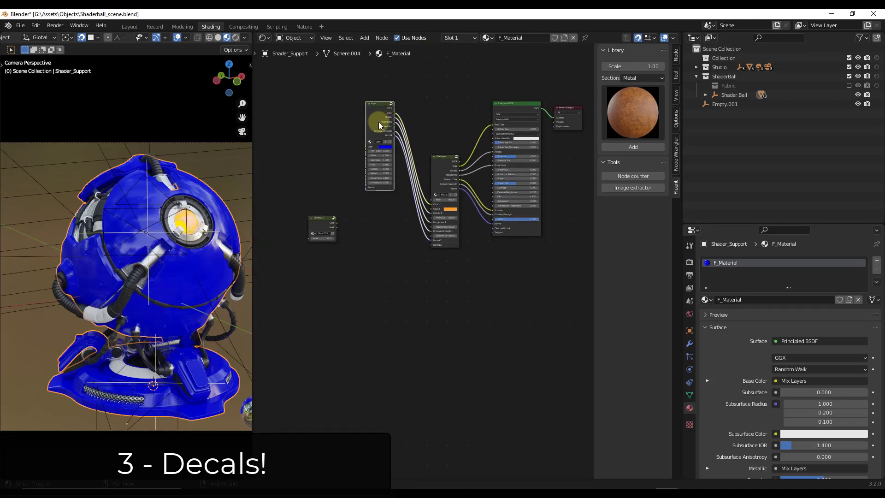
click(375, 230)
key(f)
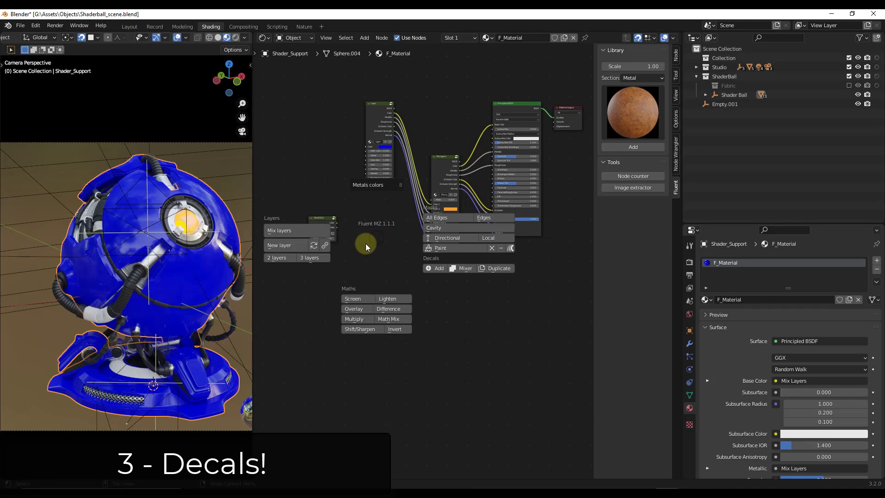
click(279, 246)
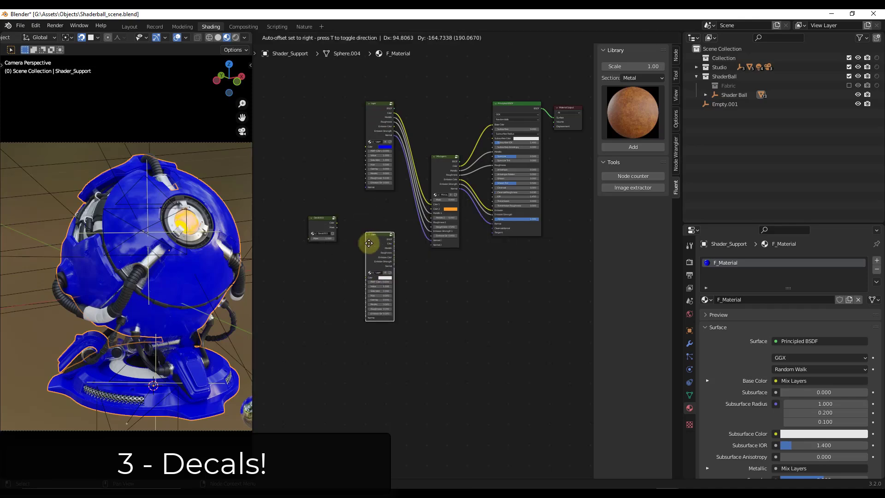
click(369, 242)
Connect the decal's Color output to the new Layer's Color input and its Mask output to the Mix Layers Mask input
scroll(369, 241, up, 3)
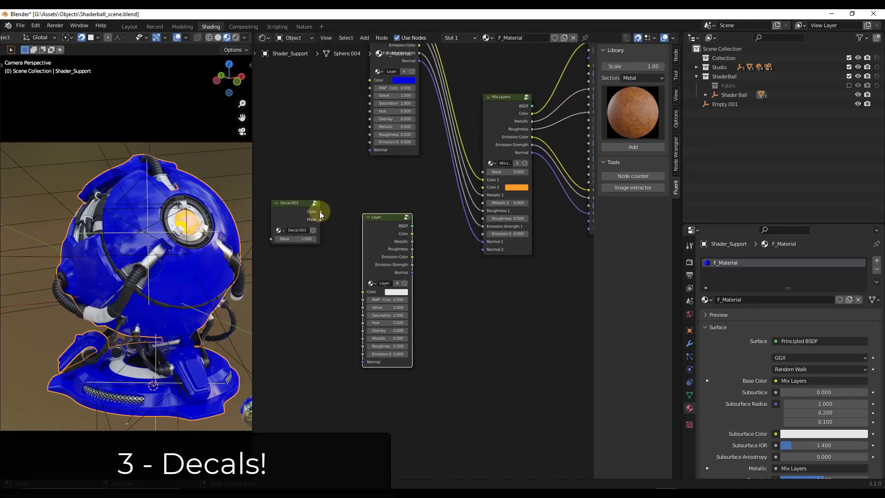
drag(321, 212, 363, 292)
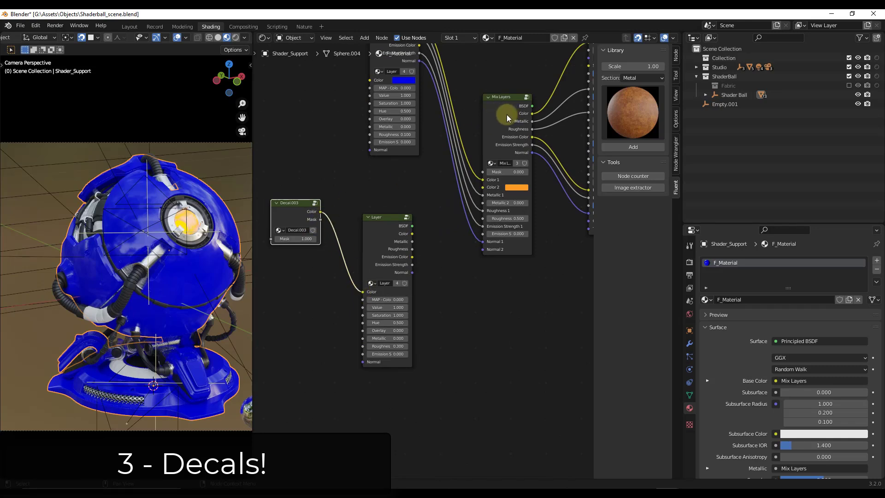
drag(320, 220, 483, 173)
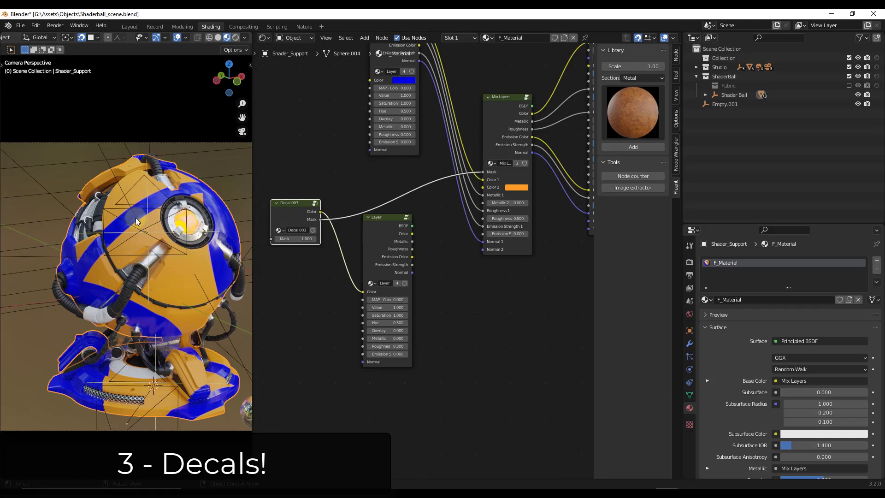
Select the decal's empty, Empty.001, scale it down and move it onto the sphere's surface below the glowing eye
click(723, 107)
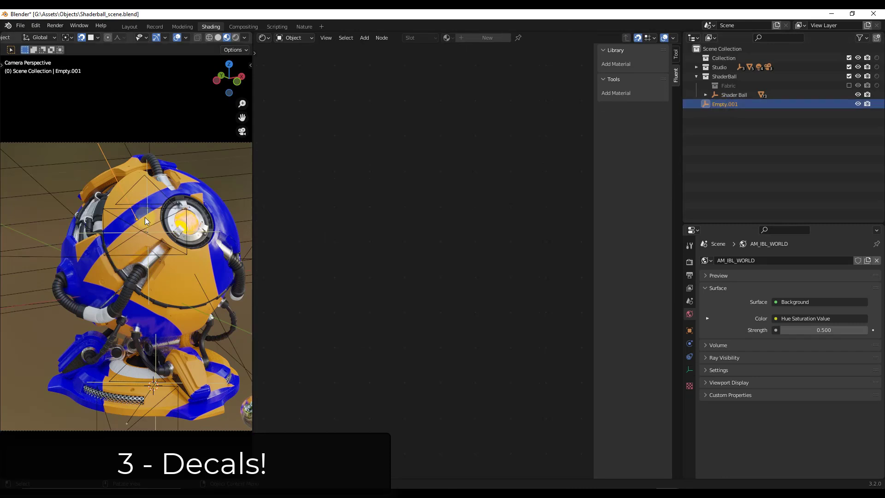
key(g)
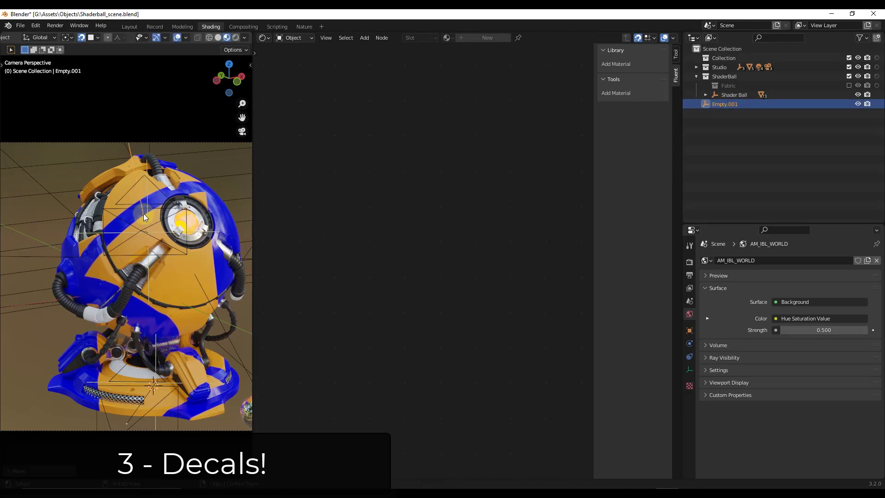
click(145, 210)
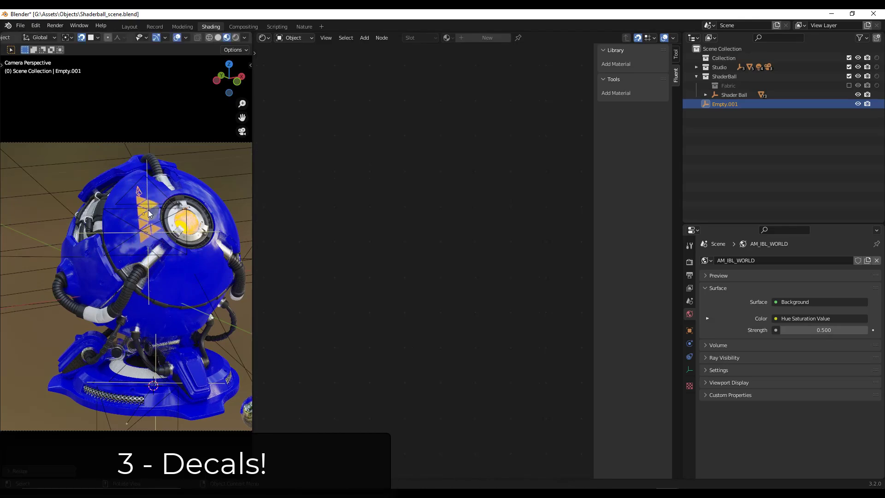
key(g)
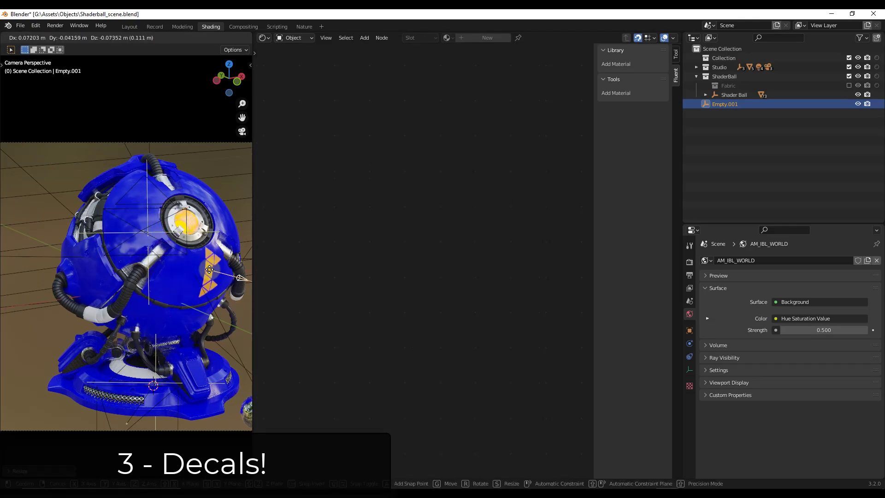
click(203, 213)
Rotate the decal's empty to slant the triangle pattern, scale it down and shift it across the surface below the eye
scroll(185, 209, up, 5)
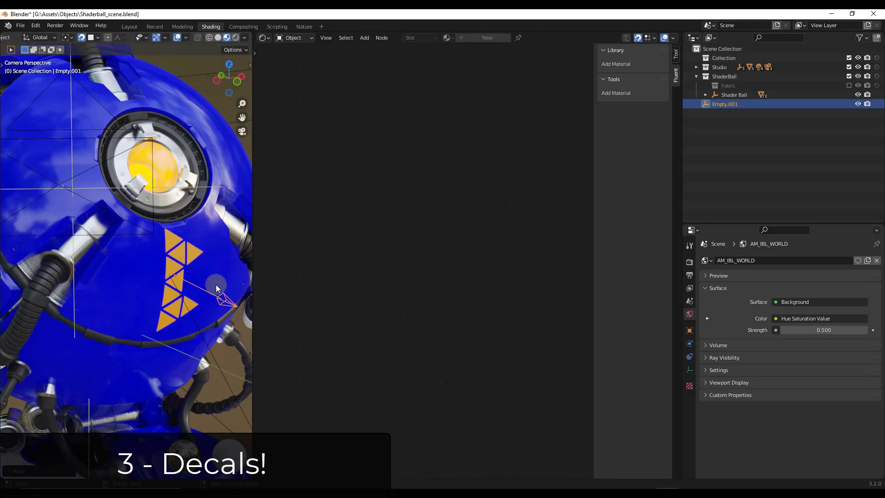
key(r)
click(198, 231)
key(s)
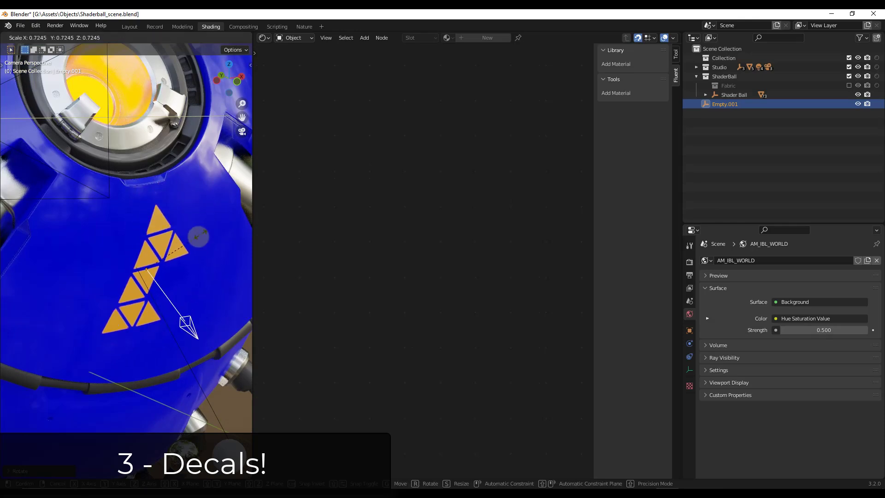
click(171, 248)
key(g)
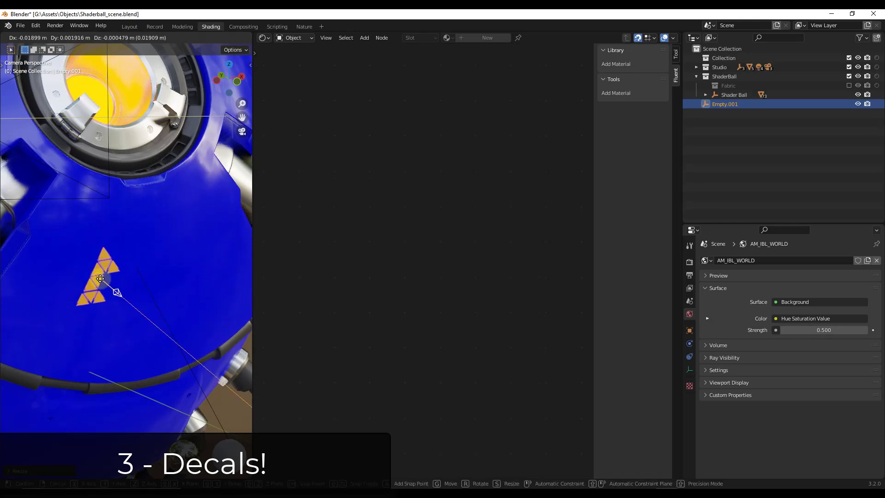
click(120, 289)
scroll(139, 286, down, 5)
Move the decal's empty to the sphere's surface beside the eye, above the metal arm, and enlarge it
key(g)
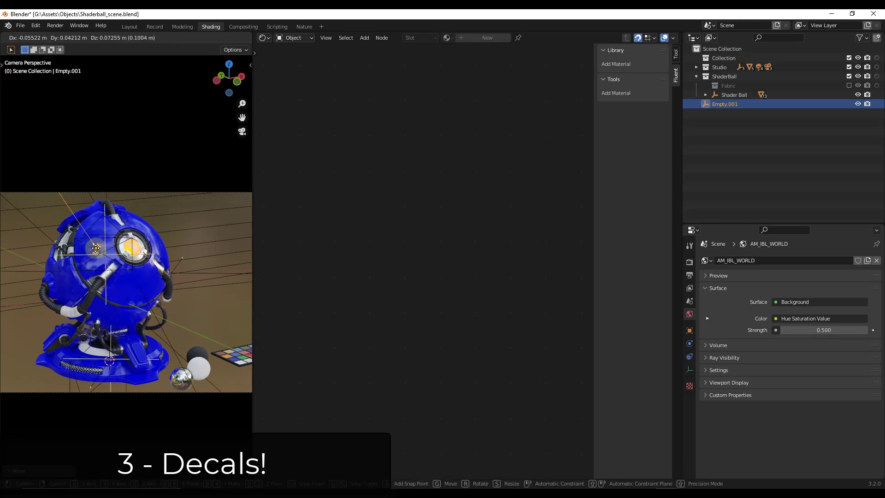
click(94, 254)
scroll(94, 258, up, 5)
key(s)
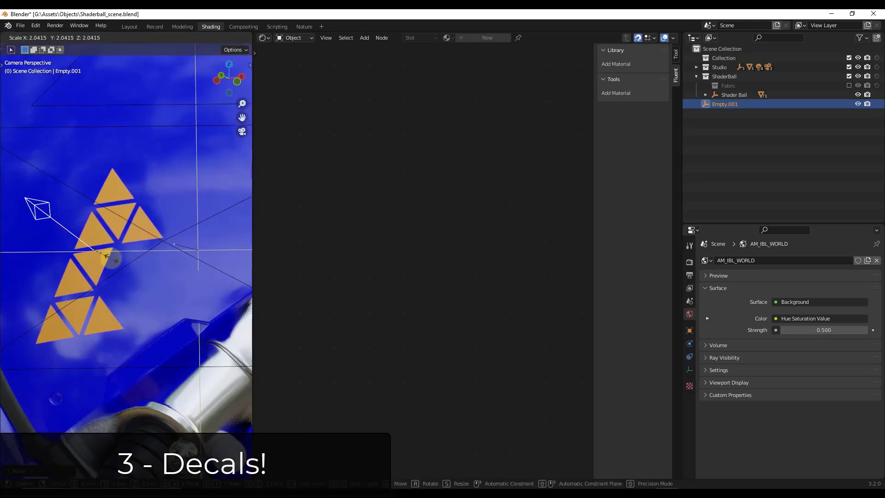
click(144, 262)
Shift the decal higher on the surface beside the eye and rotate it until the triangle pattern stands nearly upright
key(g)
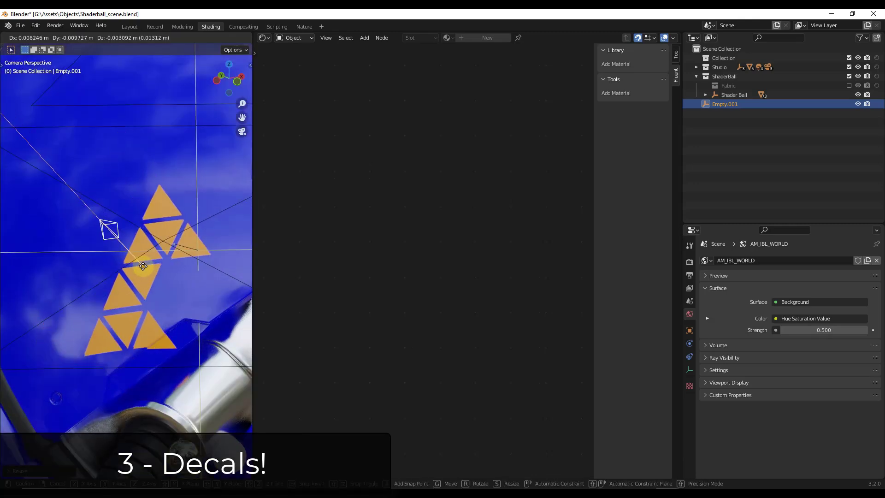
click(149, 188)
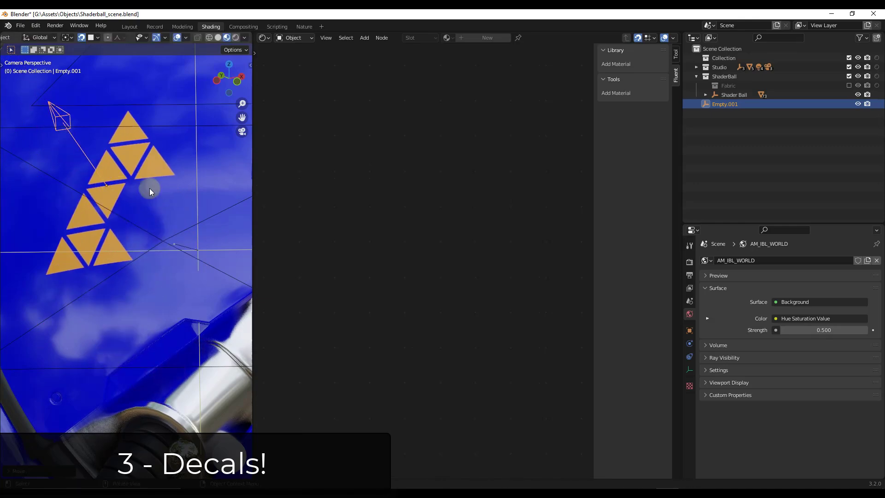
scroll(149, 188, down, 3)
key(r)
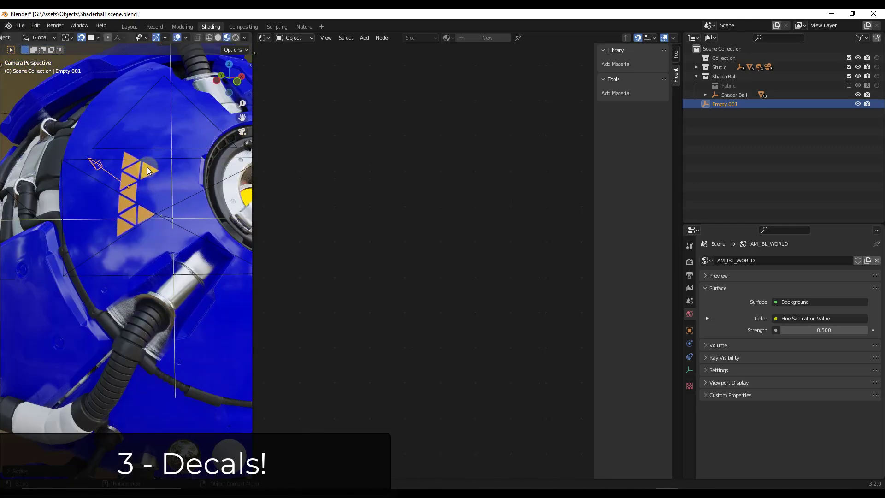
click(155, 158)
Select the shader ball body and connect the new Layer's Color output to the Color 2 input of Mix Layers
scroll(159, 139, down, 5)
click(159, 139)
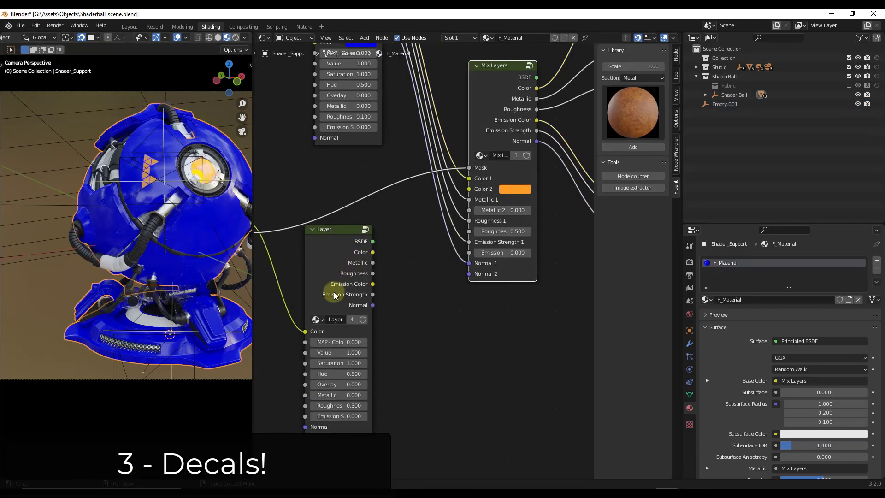
drag(372, 252, 469, 188)
scroll(143, 168, up, 5)
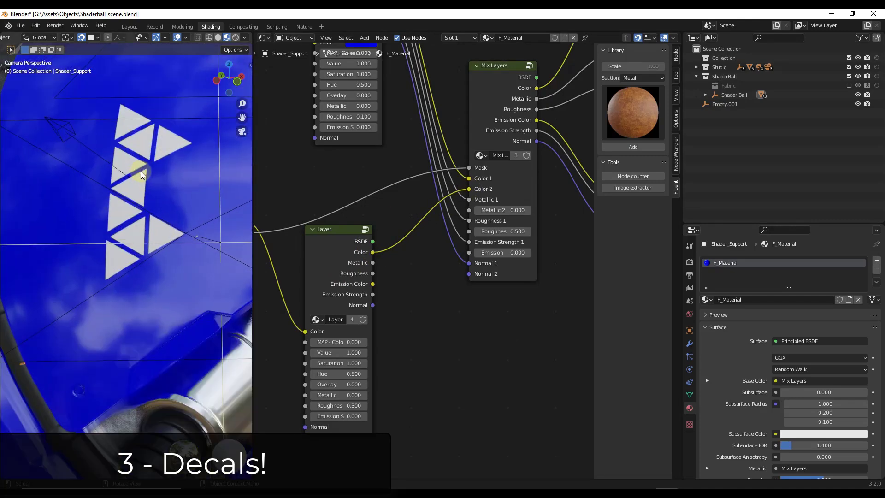
scroll(344, 336, down, 1)
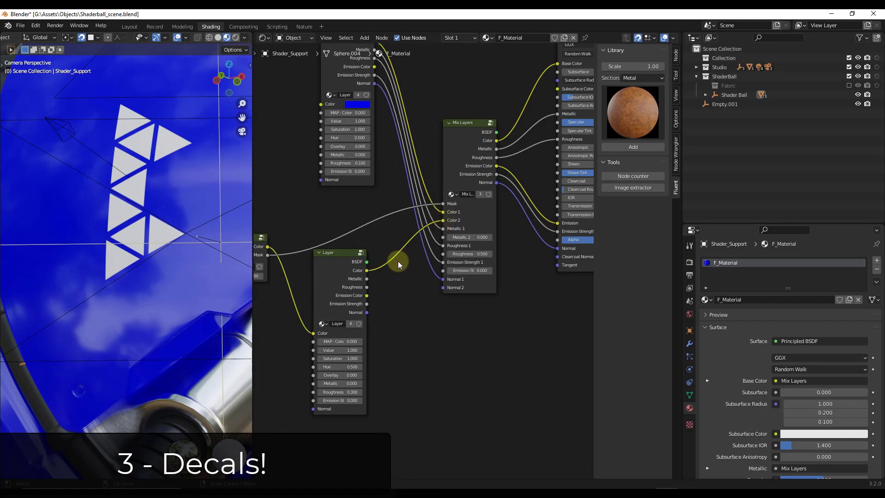
Unlink Color 2 on Mix Layers to try a pale yellow decal colour, and reconnect the new Layer's Color output to it
scroll(398, 261, down, 5)
scroll(327, 259, up, 6)
scroll(505, 209, up, 1)
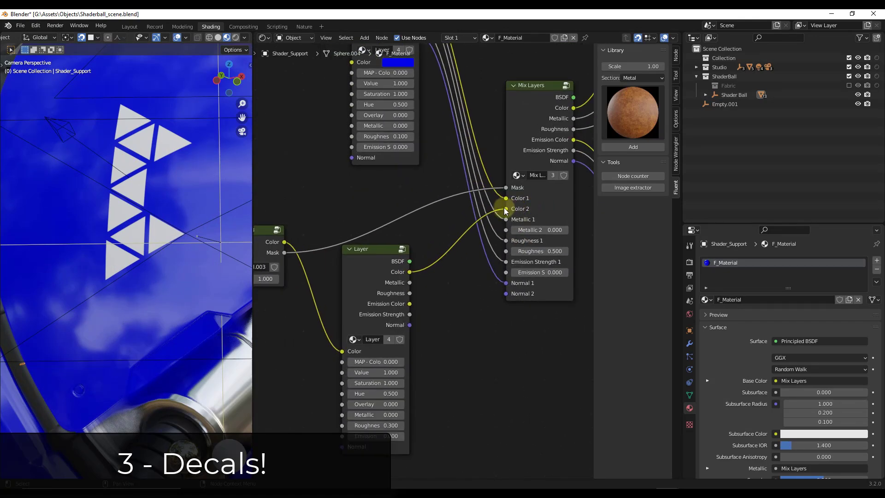
drag(505, 208, 454, 279)
click(552, 209)
mouse_move(575, 123)
mouse_down()
mouse_move(592, 92)
mouse_move(586, 82)
mouse_move(568, 97)
mouse_move(570, 109)
mouse_up()
click(409, 274)
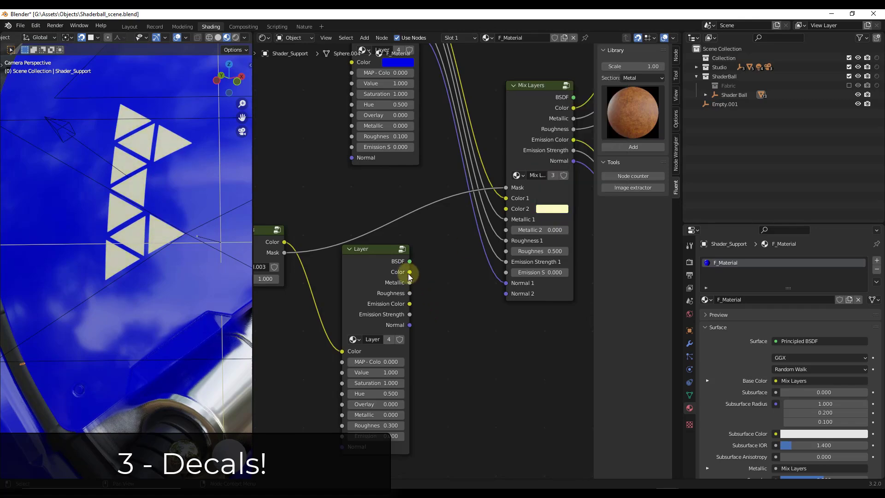
drag(408, 274, 507, 209)
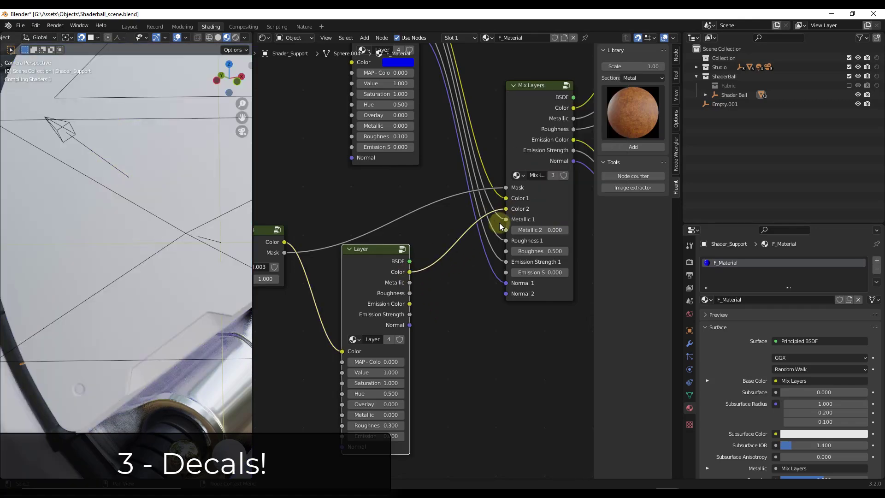
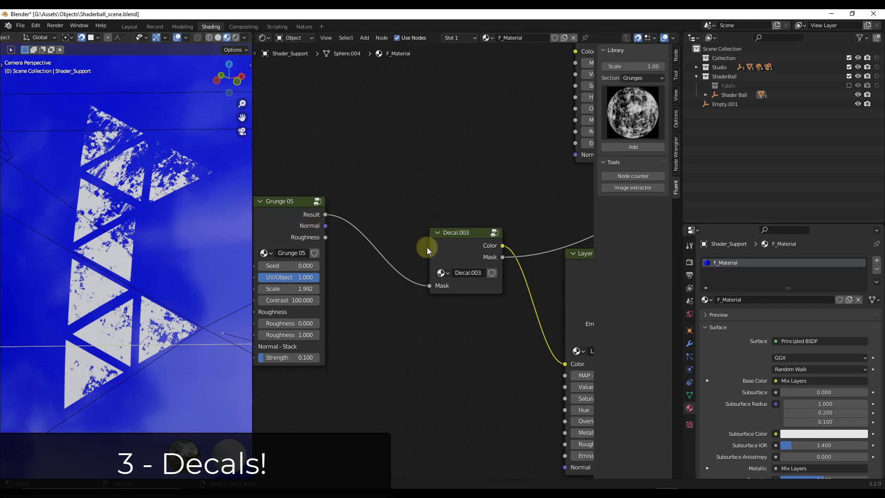
Examine the Decal Mixer node, the colour and mask links it receives from Decal.003 and Decal.004, and the decal Mixer command
click(119, 239)
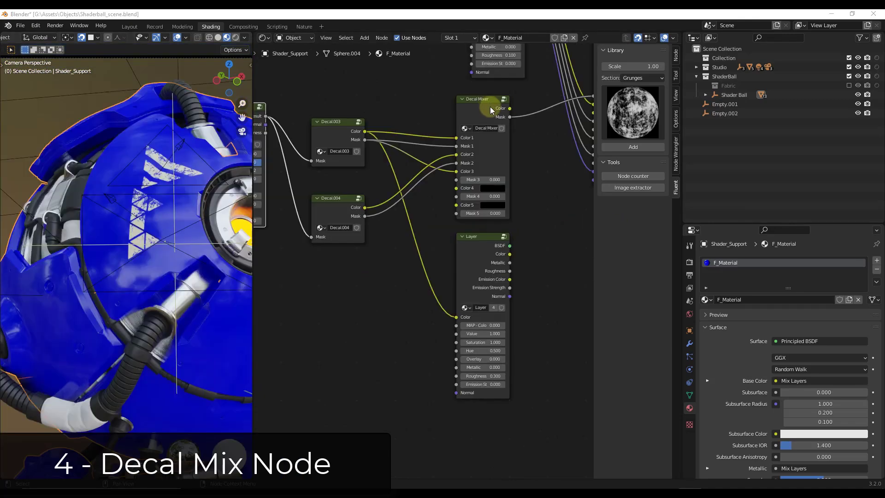
scroll(489, 105, up, 3)
scroll(487, 101, up, 1)
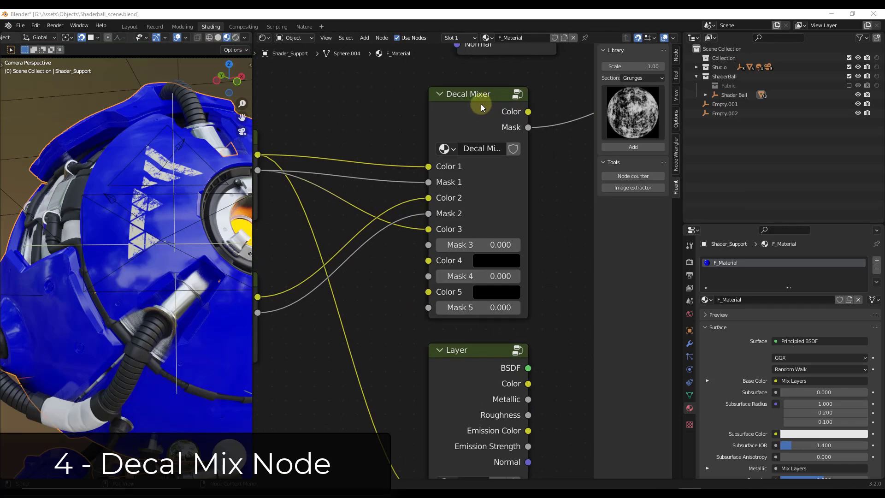
scroll(478, 110, down, 4)
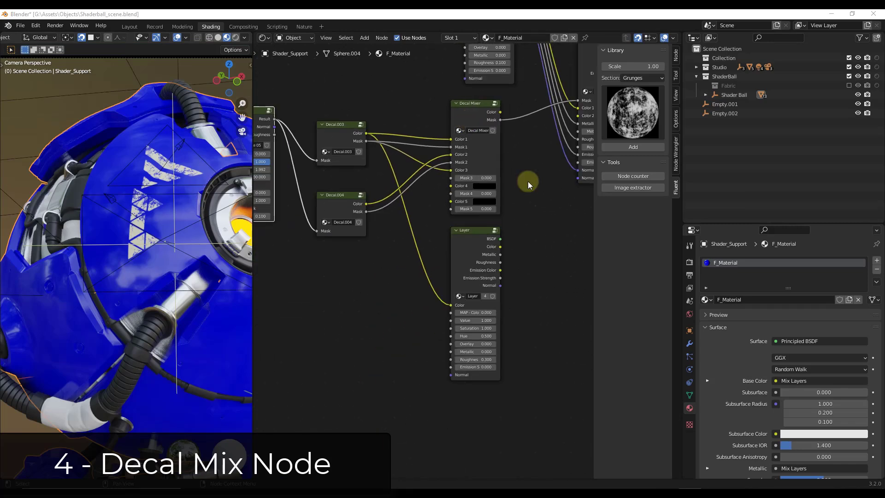
key(f)
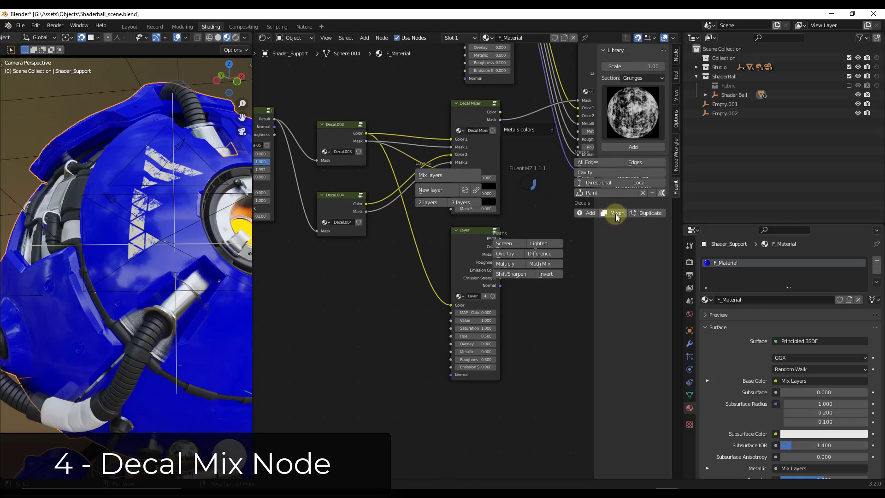
mouse_move(484, 111)
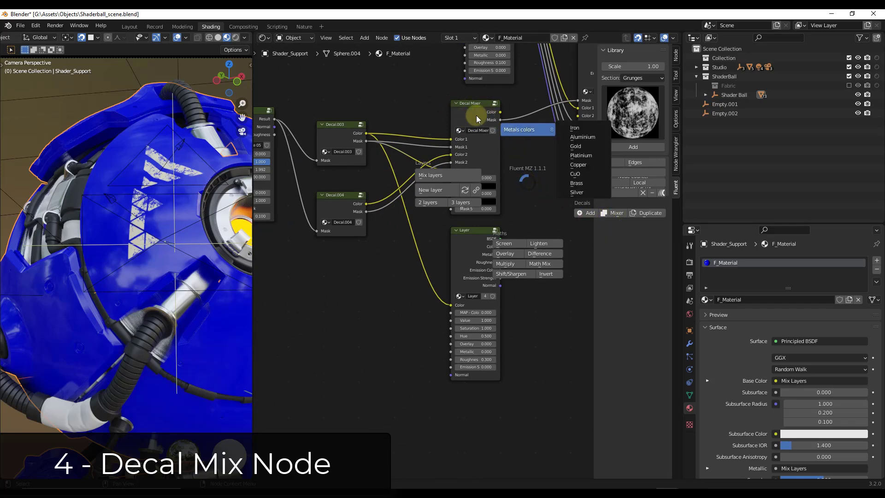
click(373, 90)
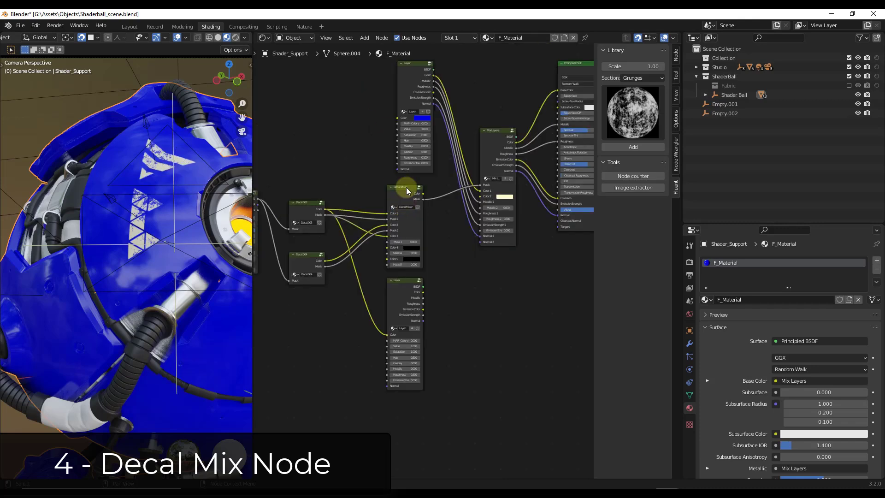
drag(408, 187, 406, 187)
scroll(396, 259, up, 2)
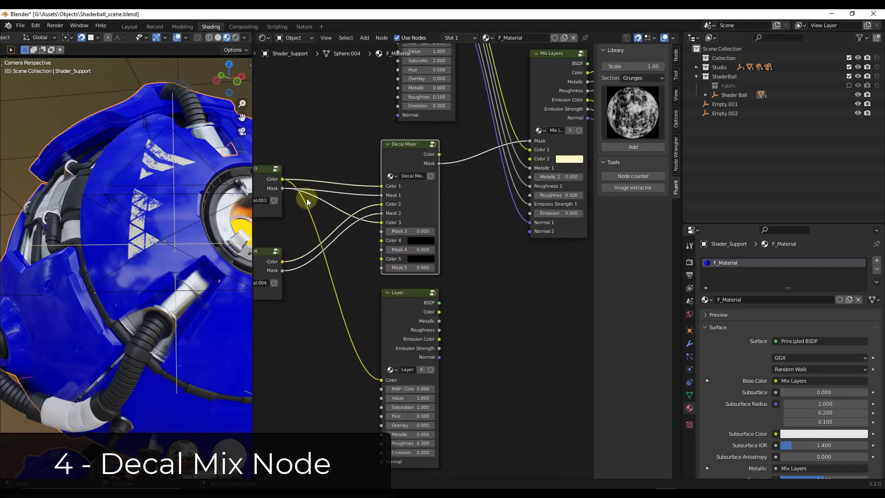
scroll(306, 198, down, 1)
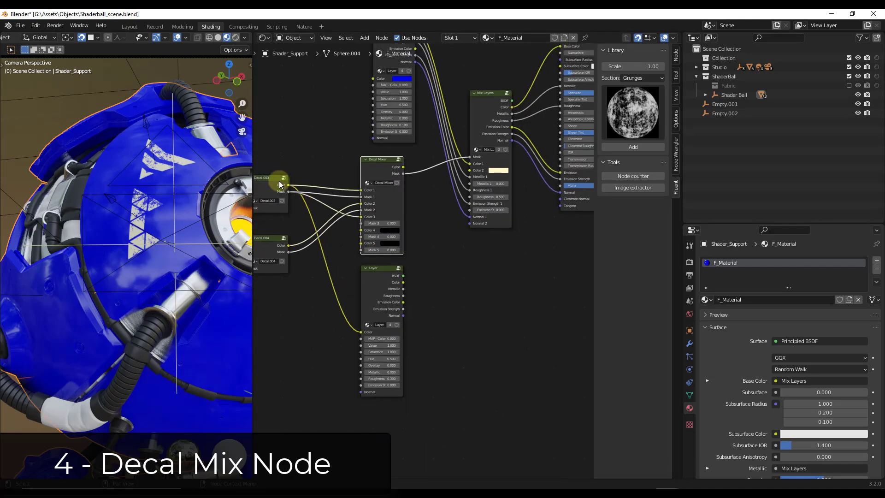
Change Color 2 on the Mix Layers node to a near-white so both decals lose their pale yellow tint
click(498, 170)
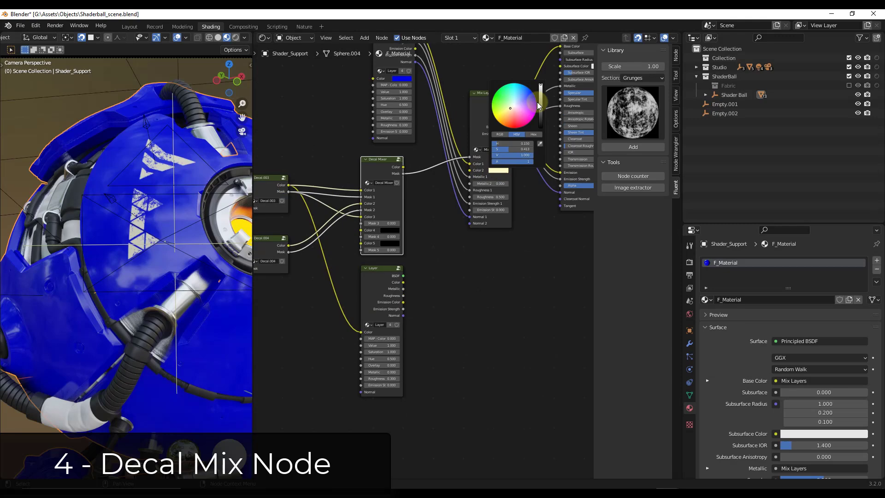
click(513, 105)
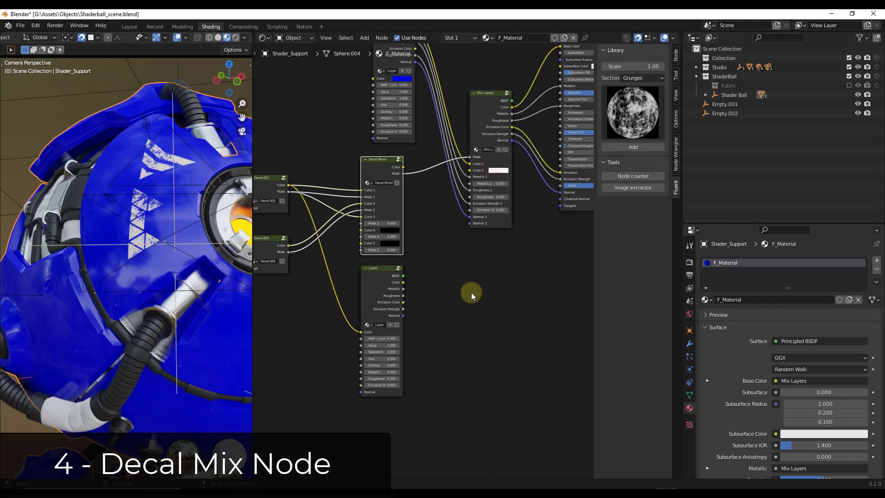
scroll(365, 203, up, 2)
scroll(385, 199, down, 7)
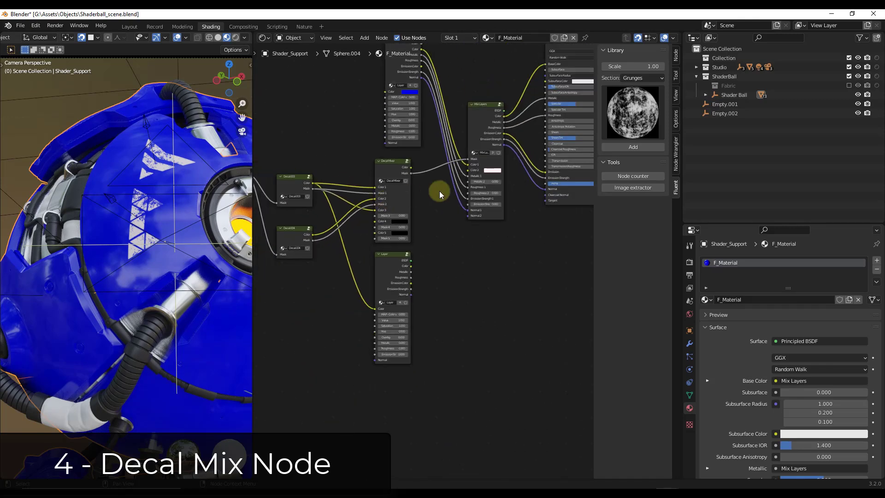
Examine how Grunge 05 feeds the Mask inputs of Decal.003 and Decal.004 and how it wears both decals on the sphere
middle_drag(279, 239, 366, 211)
scroll(364, 210, up, 10)
scroll(362, 217, down, 4)
middle_drag(386, 176, 374, 156)
scroll(374, 157, down, 4)
drag(286, 104, 285, 139)
scroll(283, 149, up, 8)
drag(281, 169, 303, 147)
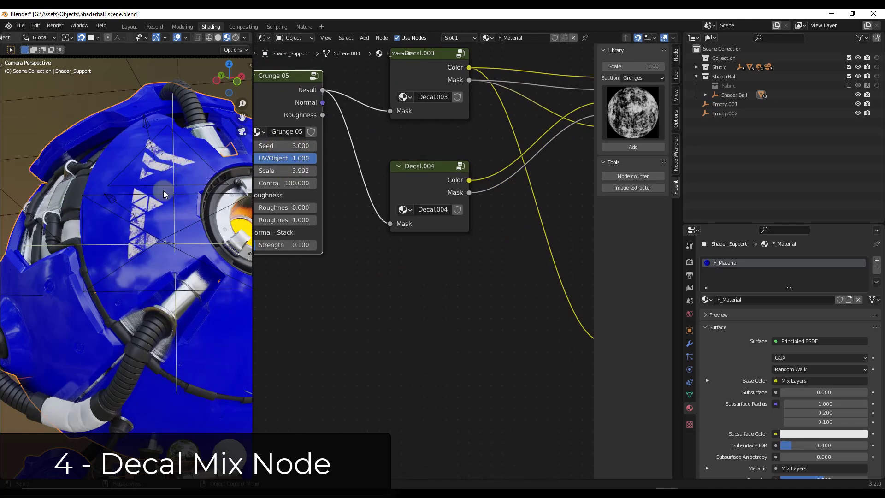
scroll(174, 184, up, 5)
scroll(144, 229, down, 4)
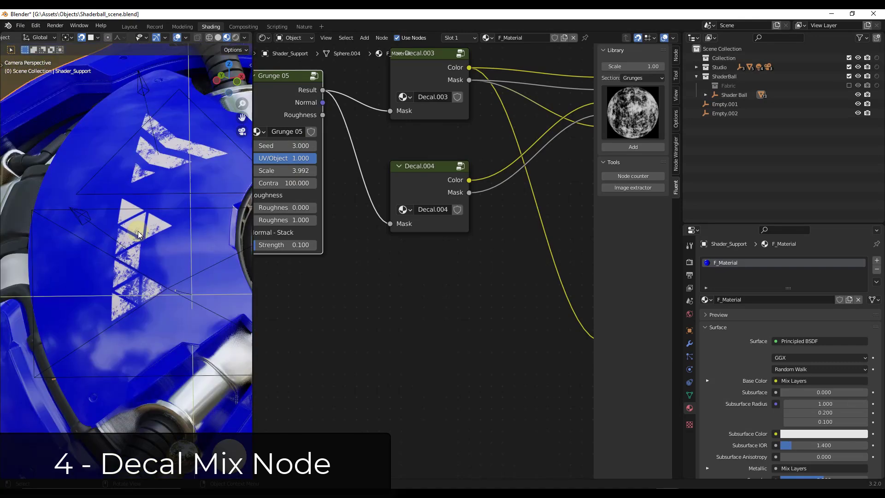
Inspect how the Decal Mixer combines both decals and passes its Mask output to the Mix Layers node
scroll(385, 129, down, 4)
middle_drag(466, 128, 420, 200)
scroll(434, 185, up, 6)
drag(436, 196, 442, 194)
scroll(411, 192, down, 4)
scroll(508, 143, up, 2)
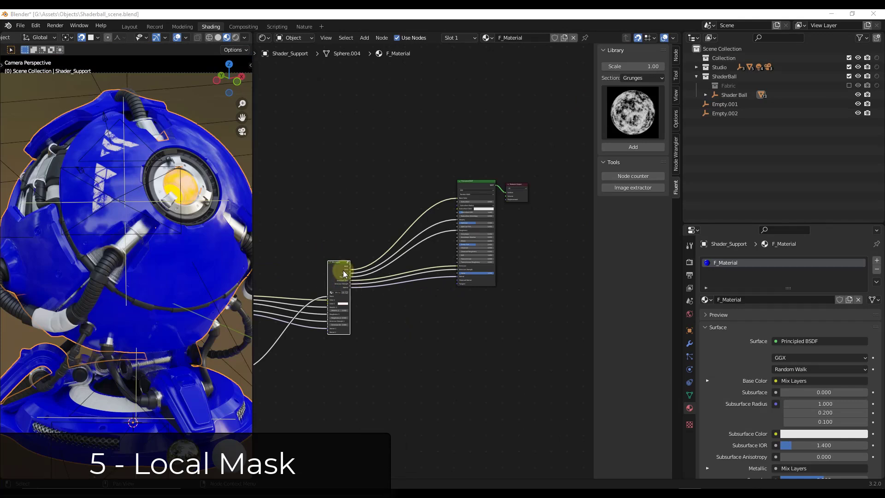
drag(344, 274, 366, 267)
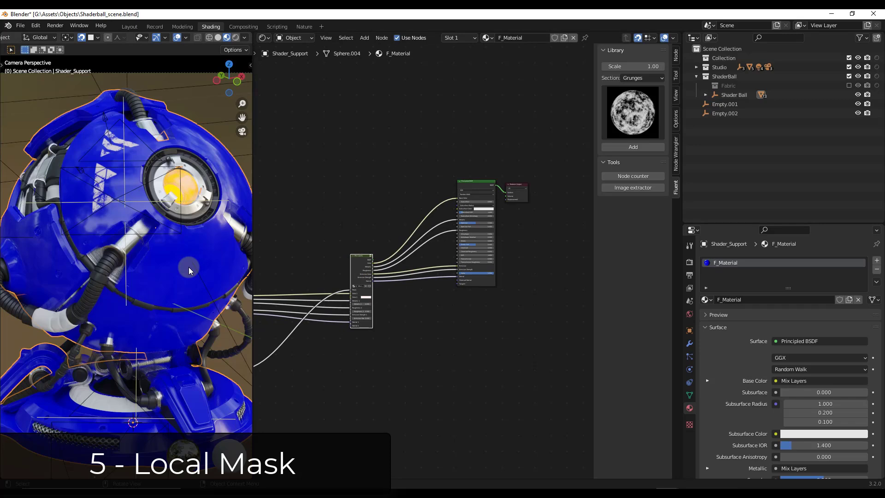
Add a Fluent Local mask to the shader ball's F_Material
scroll(214, 228, down, 2)
scroll(167, 201, up, 2)
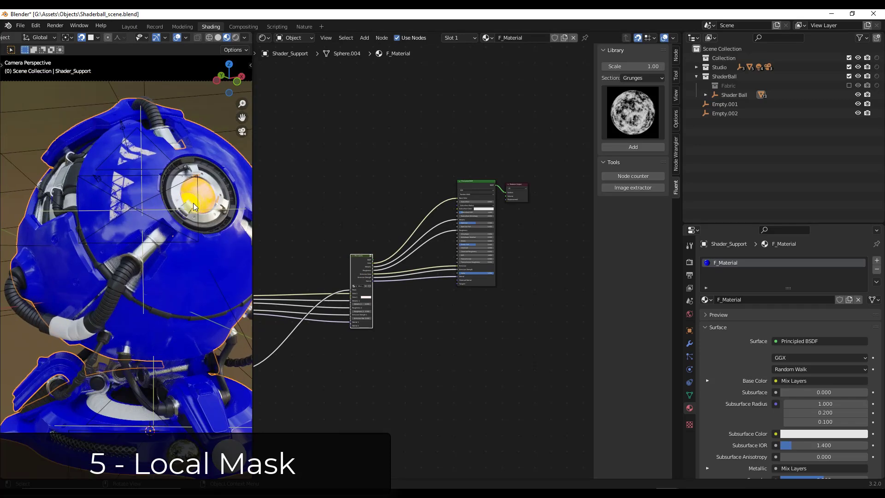
scroll(193, 223, up, 1)
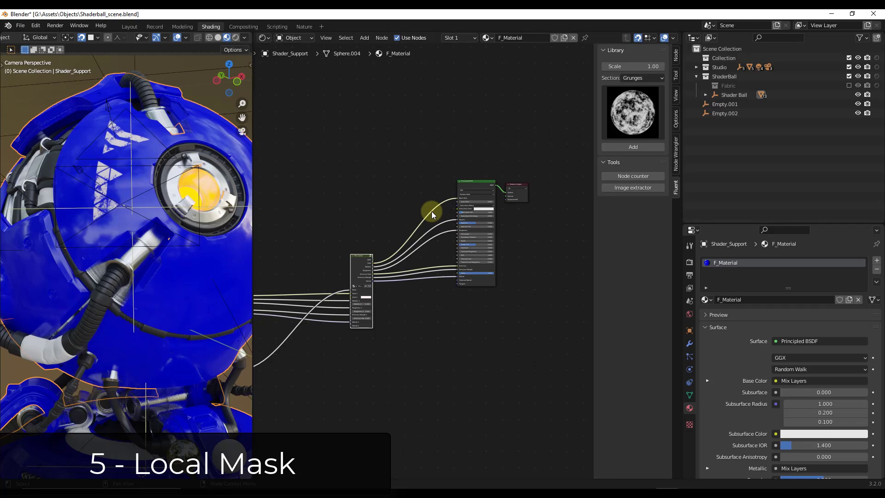
drag(358, 268, 313, 250)
scroll(337, 268, up, 3)
scroll(336, 267, up, 2)
scroll(313, 250, down, 2)
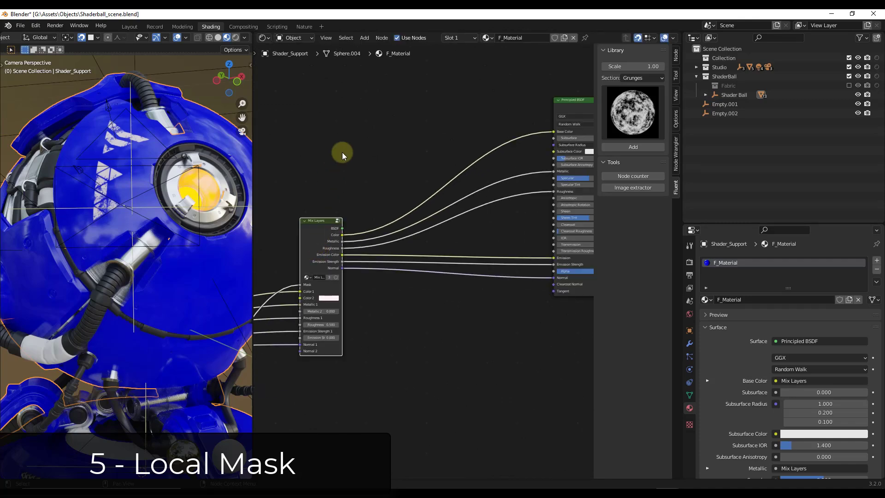
key(shift+f)
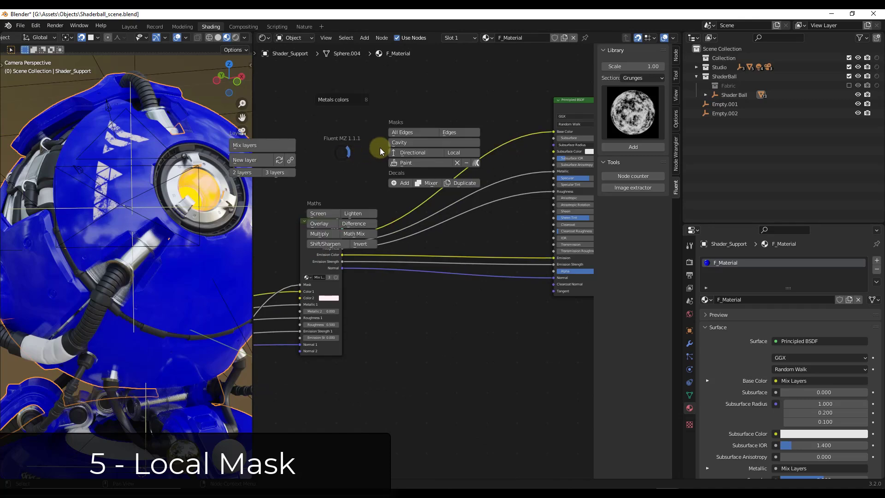
click(459, 153)
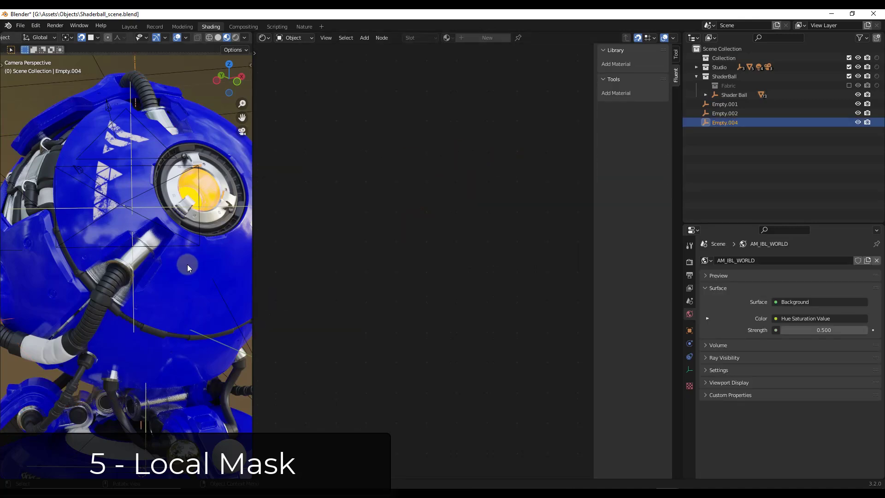
Move the local mask's empty onto the sphere's surface below the eye, between the two metal arms
key(g)
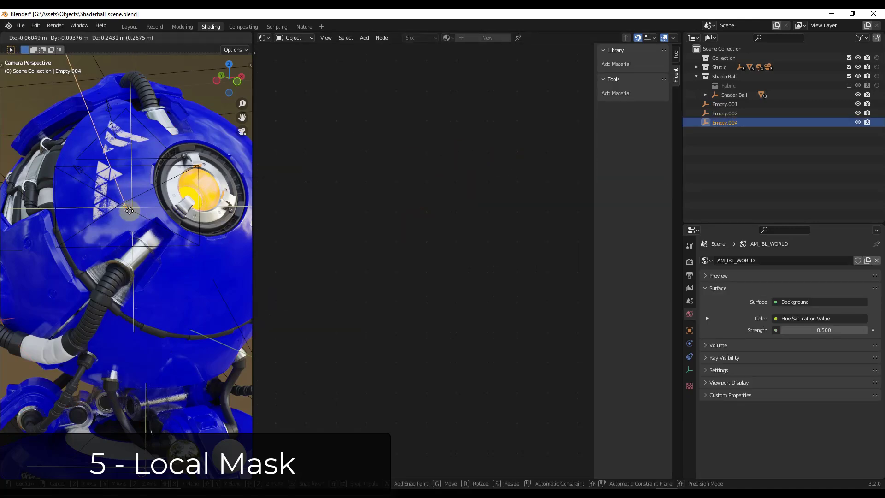
click(168, 270)
scroll(168, 270, up, 4)
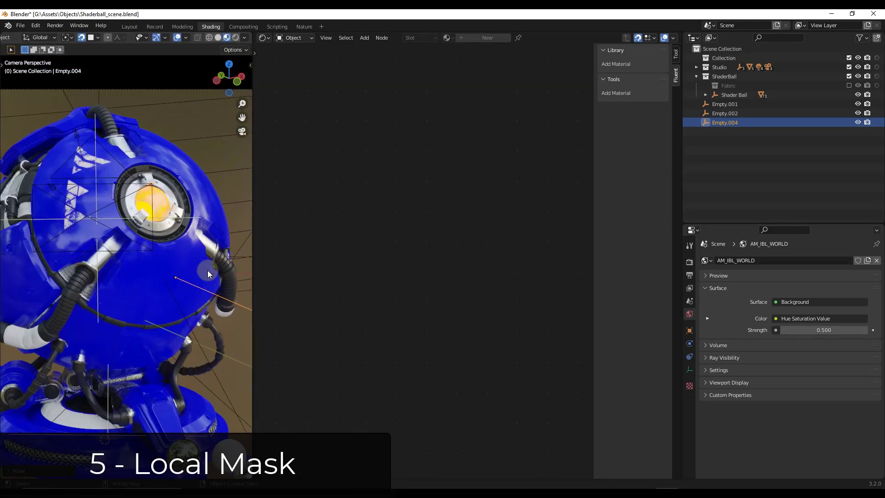
key(g)
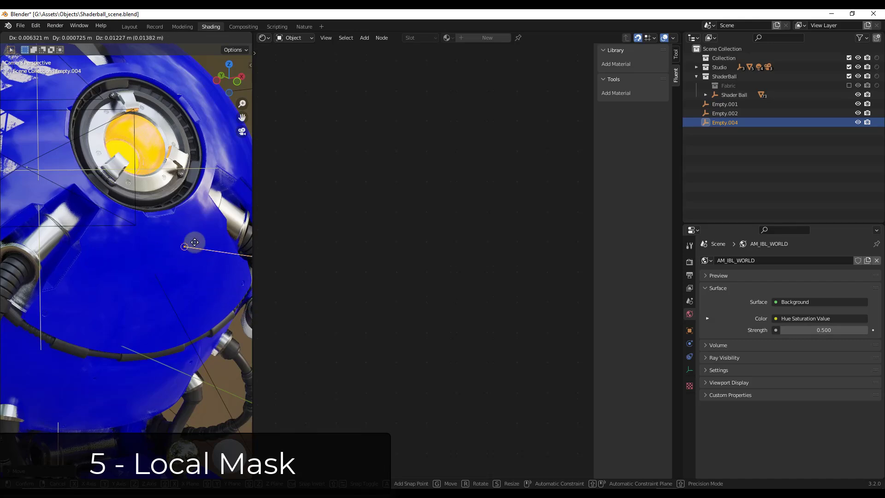
click(175, 266)
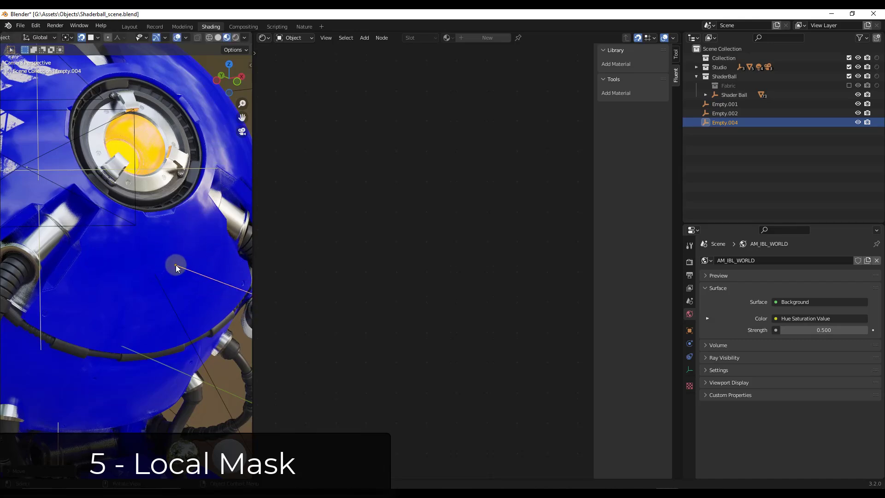
Select the shader ball body and place the Local mask node above the Mix Layers node
click(183, 288)
drag(354, 253, 316, 91)
scroll(309, 90, up, 2)
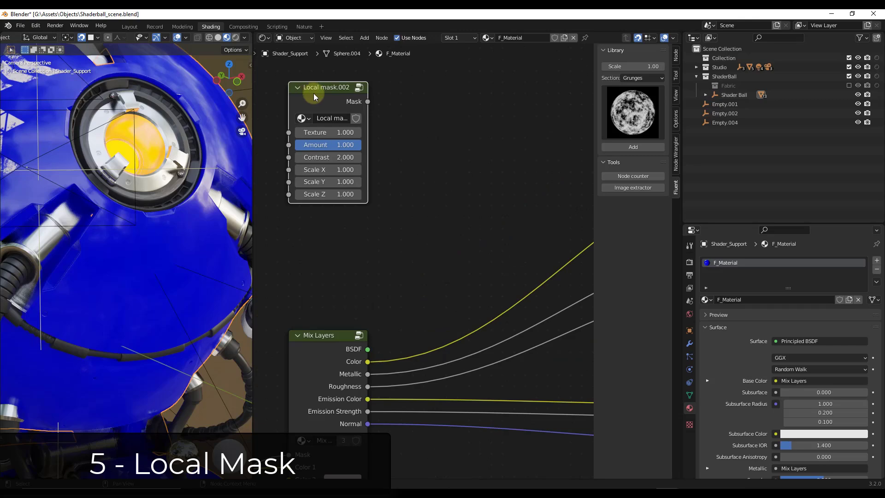
Insert a second Mix Layers node between the existing Mix Layers and the Principled BSDF
scroll(322, 109, down, 2)
scroll(340, 106, down, 2)
drag(343, 231, 335, 235)
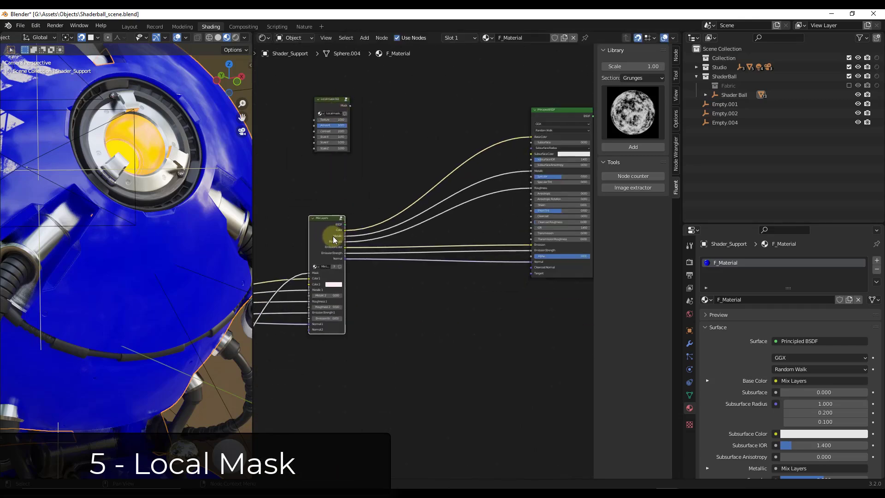
key(f)
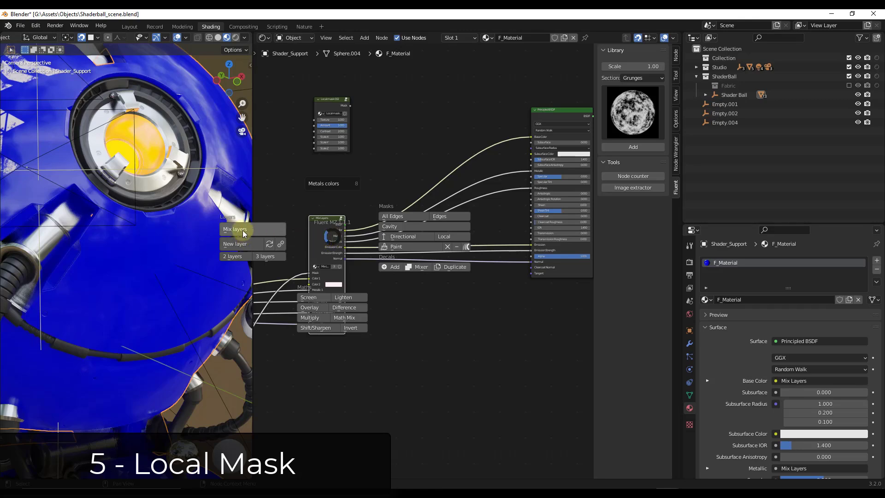
click(241, 233)
click(464, 159)
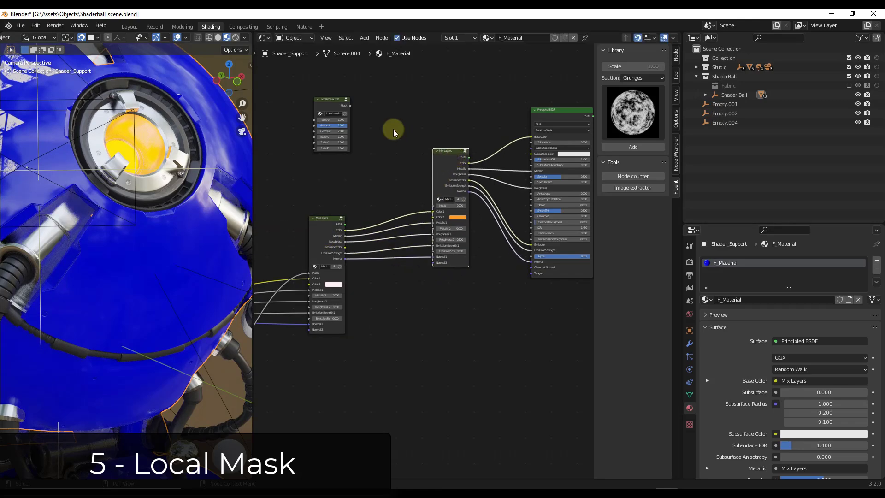
Connect the Local mask's Mask output to the Mask input of the new Mix Layers node
scroll(355, 115, up, 1)
drag(349, 104, 446, 224)
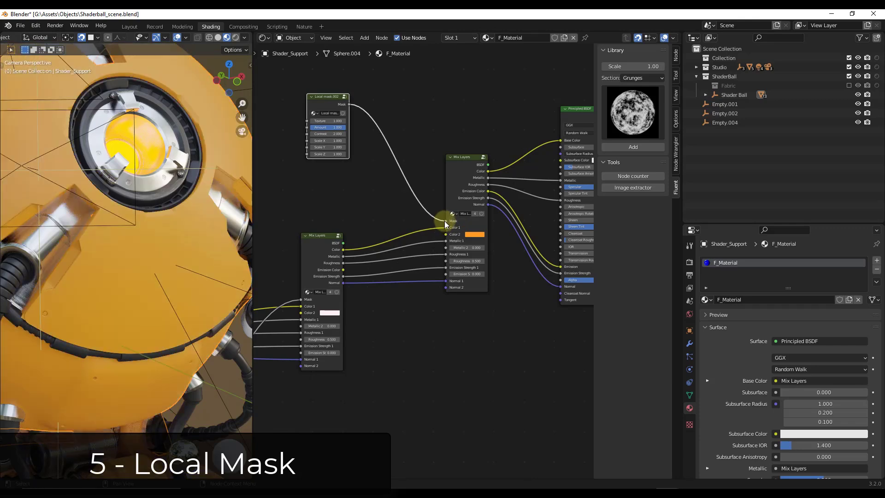
key(Home)
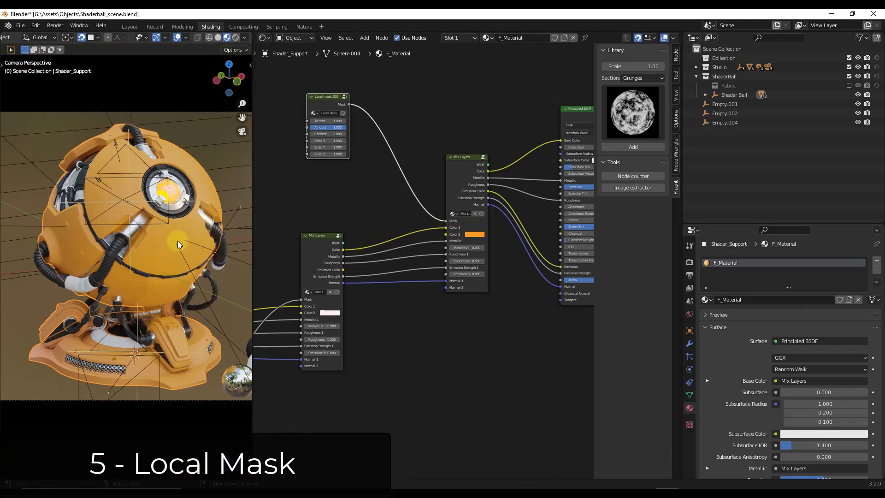
Change Color 2 on the new Mix Layers node from orange to a near-white
scroll(177, 240, up, 3)
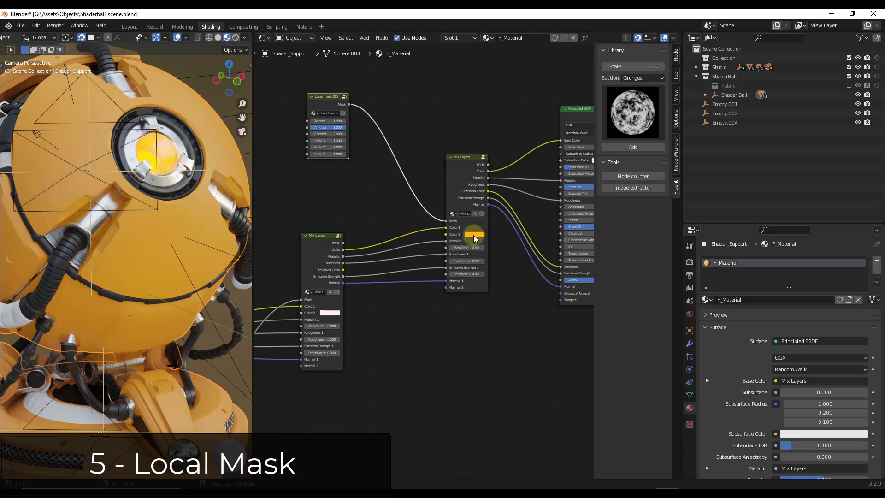
click(474, 235)
drag(503, 171, 489, 171)
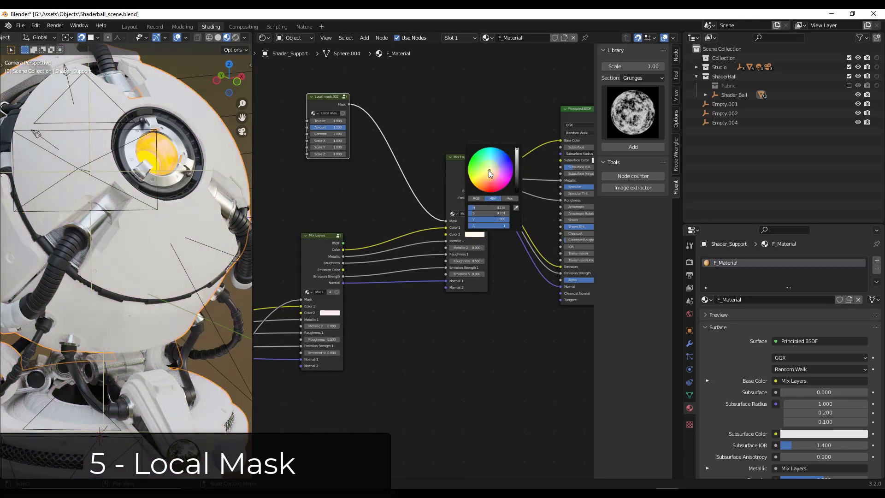
Select the local mask's empty and scale it down to about 0.035, leaving a small soft spot below the eye
click(186, 237)
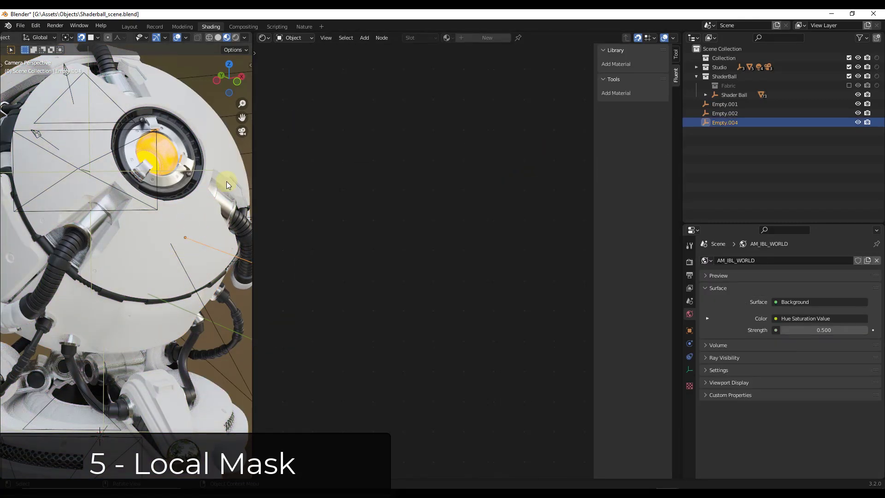
key(s)
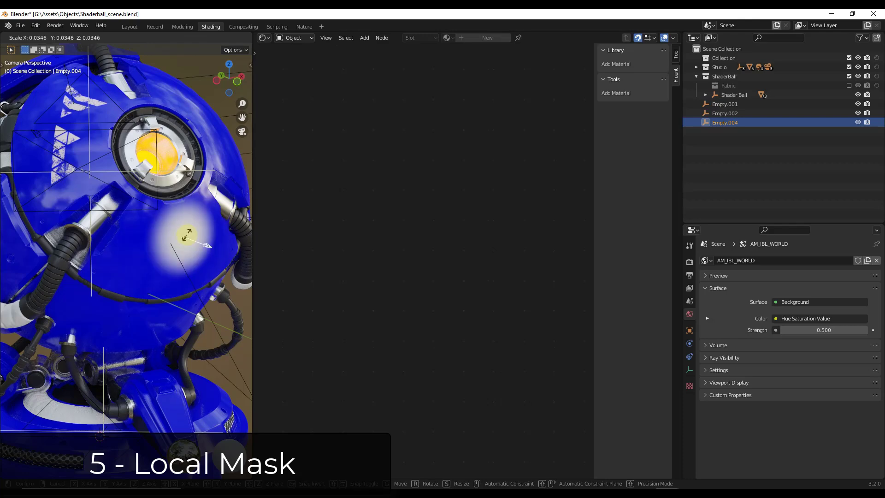
click(189, 230)
Move the local mask's empty slightly on the ball's surface below the eye, then rotate it
scroll(190, 228, up, 4)
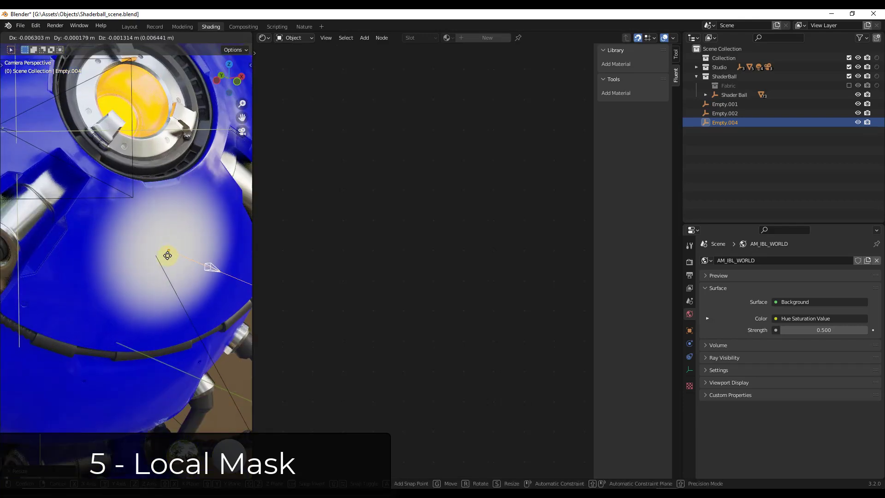
click(172, 255)
key(r)
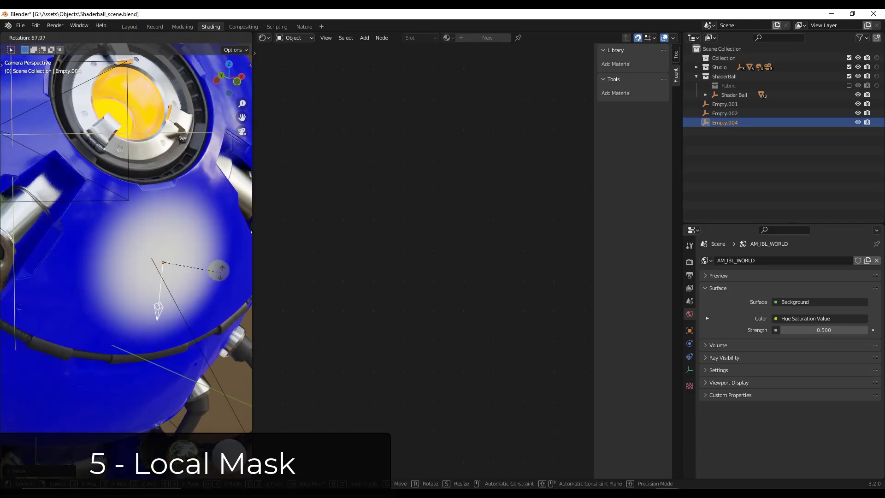
click(193, 226)
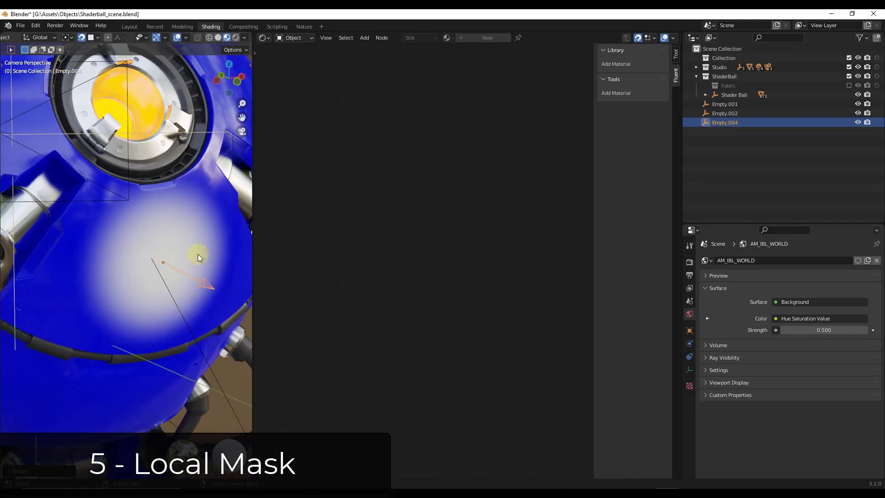
Select the blue ball body and reposition the Local mask node closer to the last Mix Layers node
scroll(200, 251, down, 4)
scroll(209, 139, down, 3)
click(214, 142)
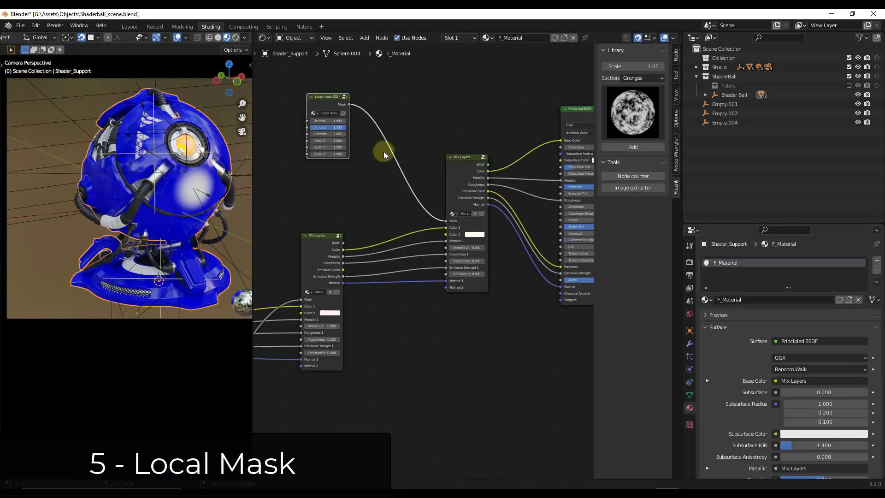
drag(323, 99, 359, 115)
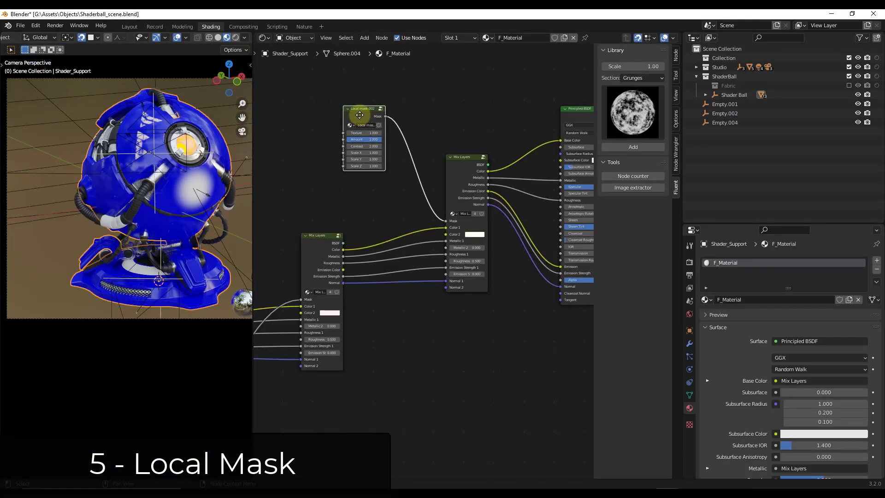
Add a Grunge 03 texture beside the Local mask and connect its Result output to the mask's Texture input
click(630, 147)
click(308, 123)
scroll(308, 123, up, 1)
scroll(308, 123, up, 2)
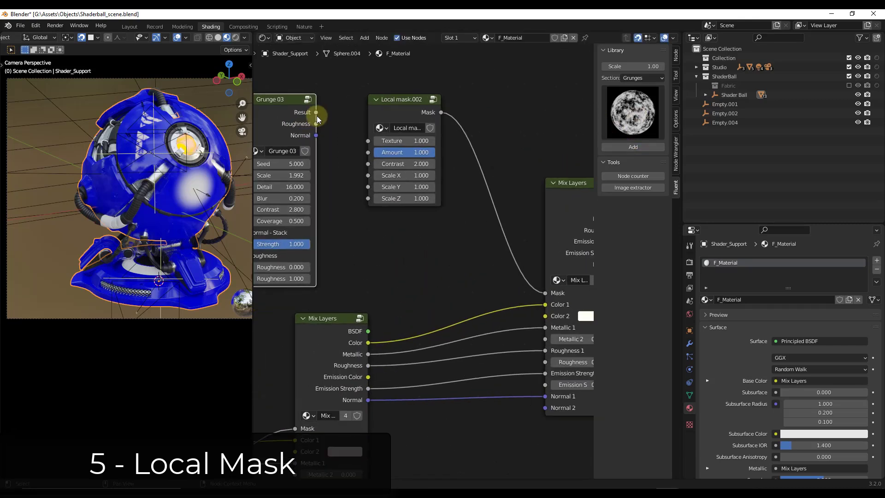
drag(317, 113, 367, 139)
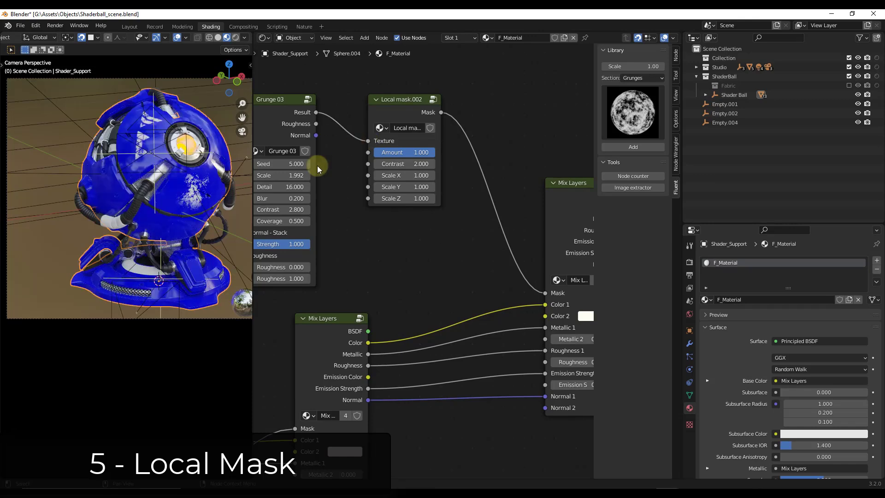
Select the local mask's empty and move it onto the side panel above the curved hose
scroll(192, 191, up, 5)
scroll(202, 197, up, 5)
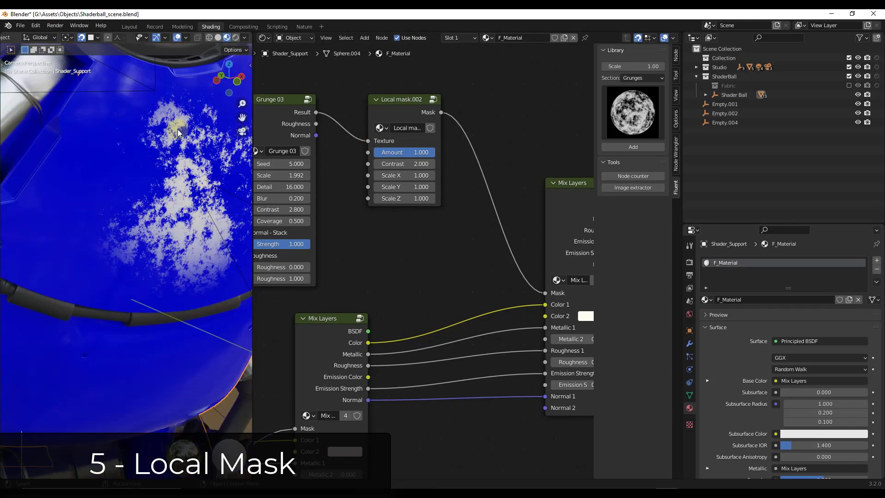
scroll(186, 249, down, 3)
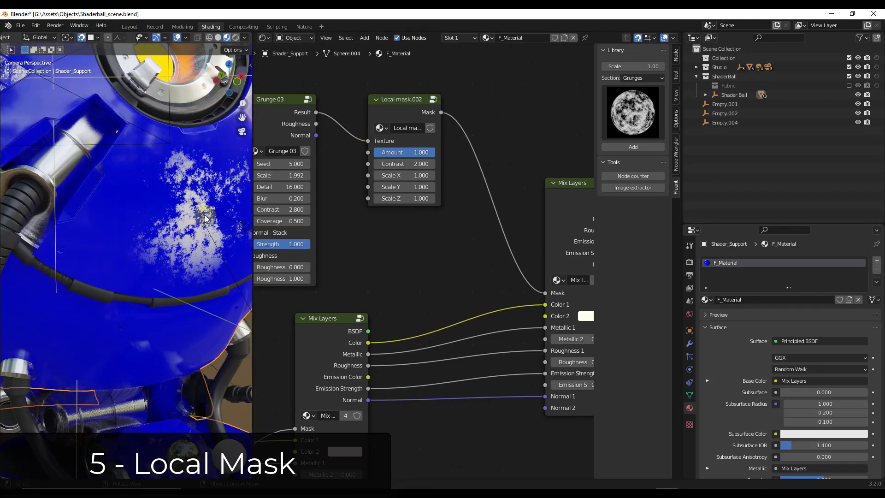
click(193, 208)
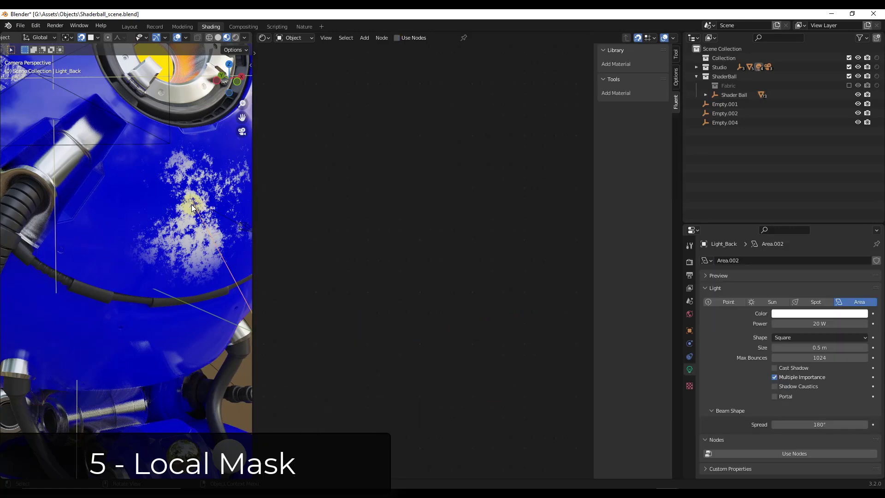
click(710, 122)
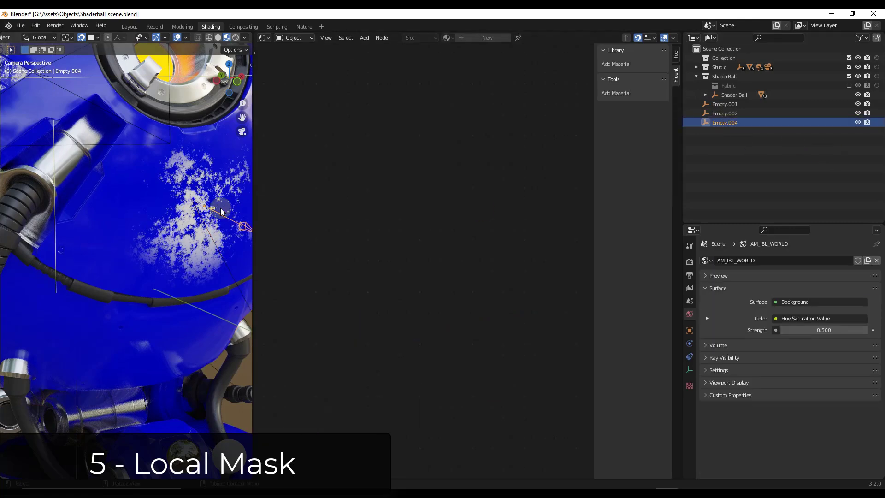
key(g)
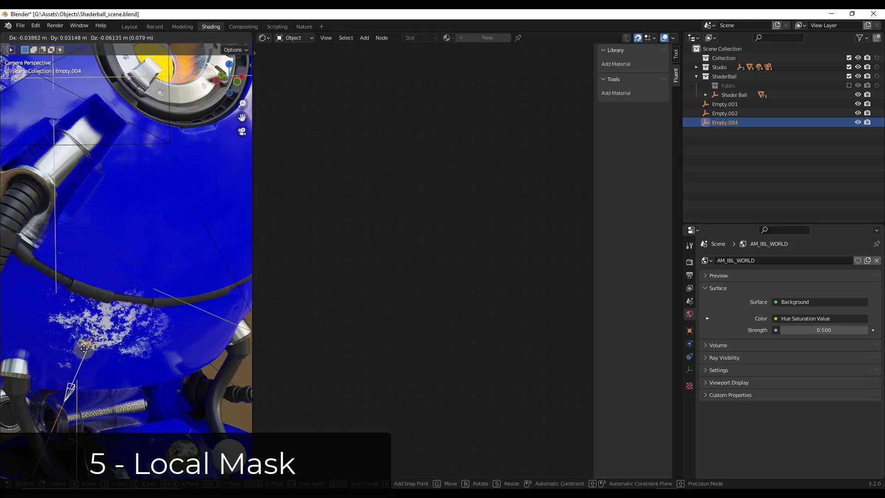
scroll(130, 203, down, 6)
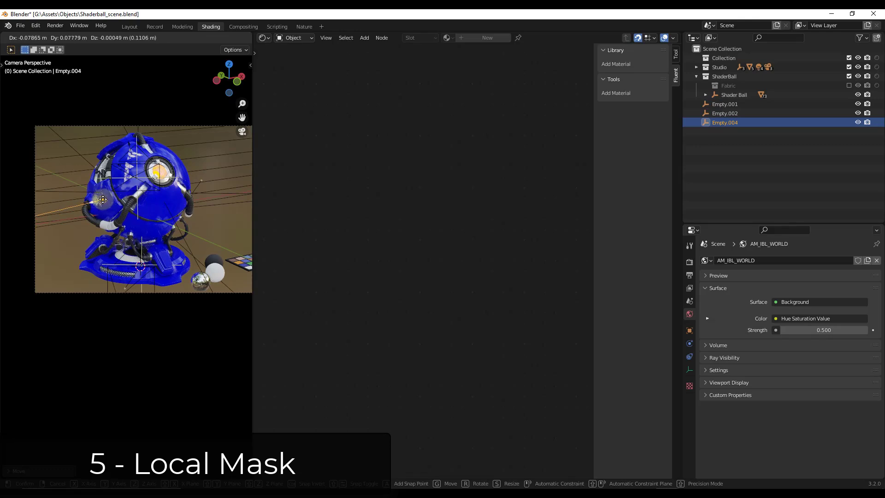
scroll(99, 193, up, 10)
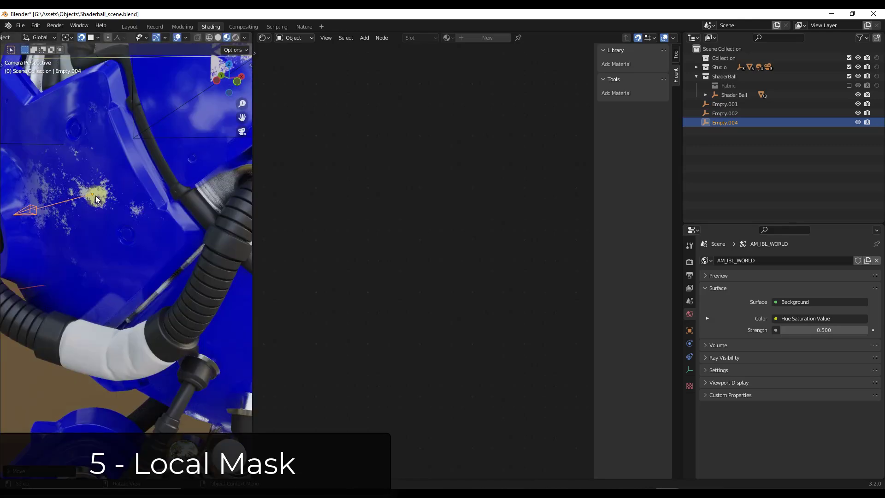
Scale the local mask's empty down to about 0.77 to shrink the worn patch
key(s)
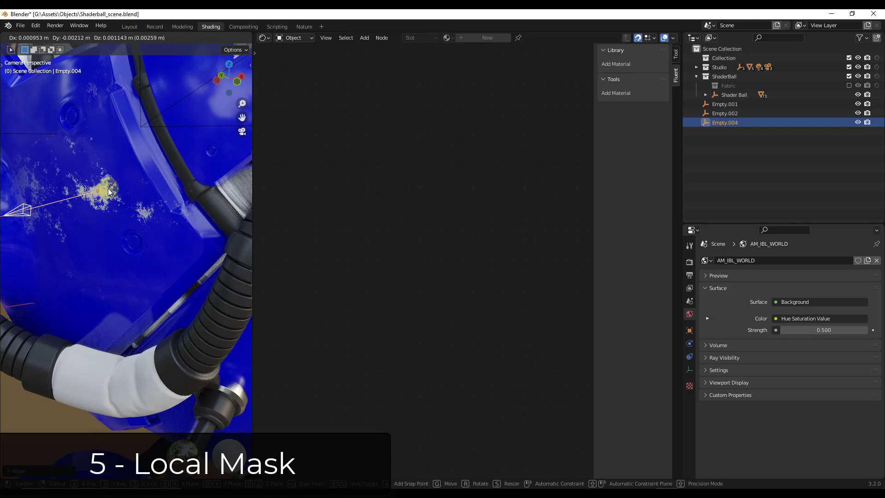
click(143, 165)
scroll(104, 188, up, 6)
scroll(98, 187, down, 5)
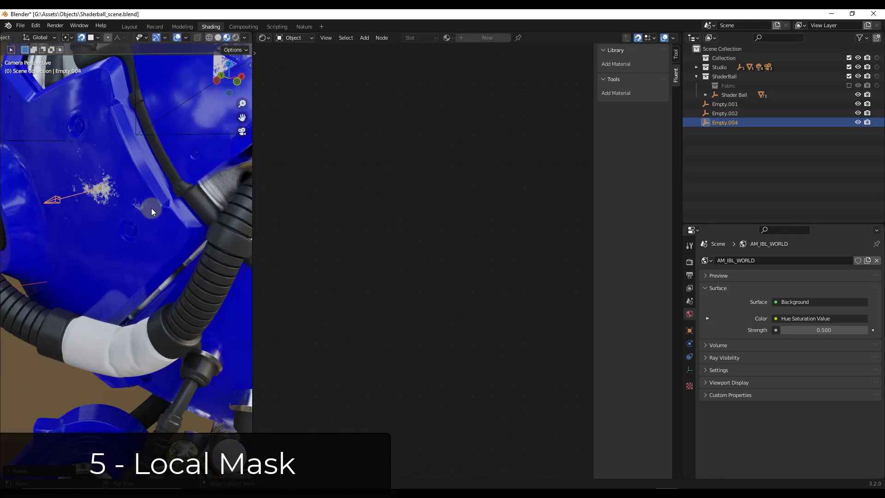
Set the Local mask's Contrast to 5.300, Scale X to 1.400 and Scale Y to 0.500
click(126, 222)
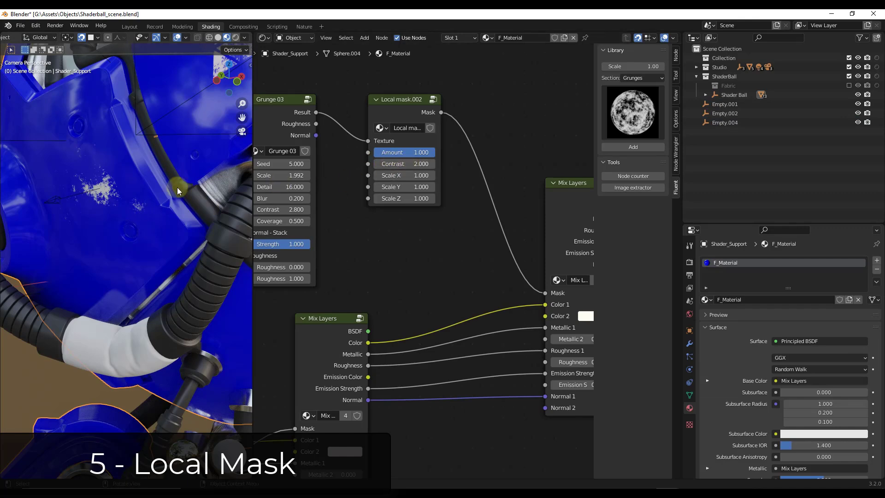
scroll(90, 192, up, 2)
scroll(91, 193, up, 3)
drag(399, 163, 399, 188)
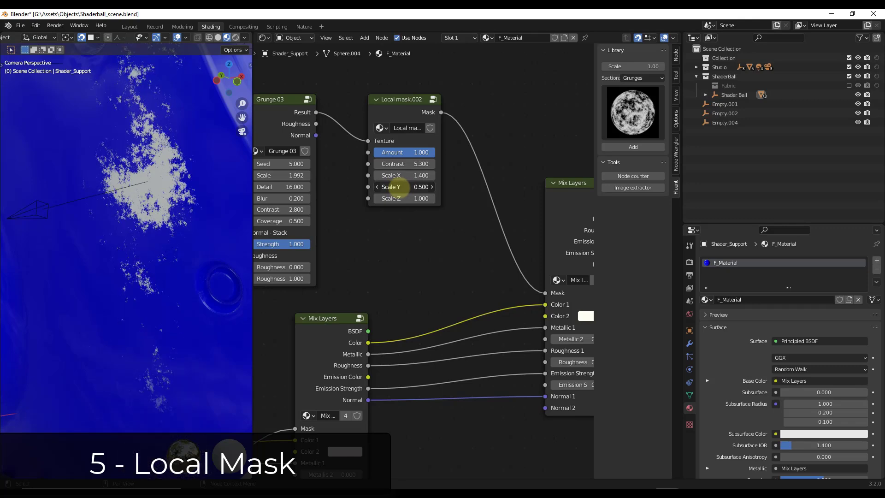
Select the local mask's empty and rotate it to slant the worn patch across the side panel
scroll(171, 203, down, 5)
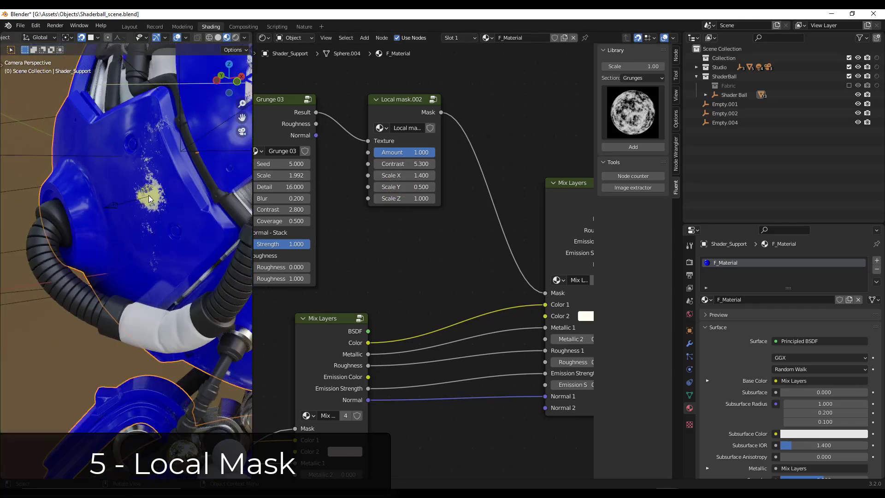
click(148, 197)
key(r)
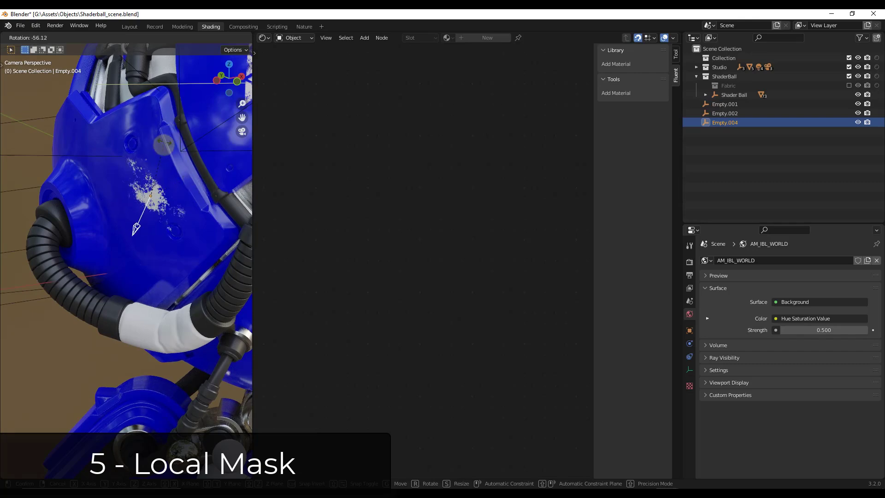
click(181, 156)
scroll(133, 190, up, 3)
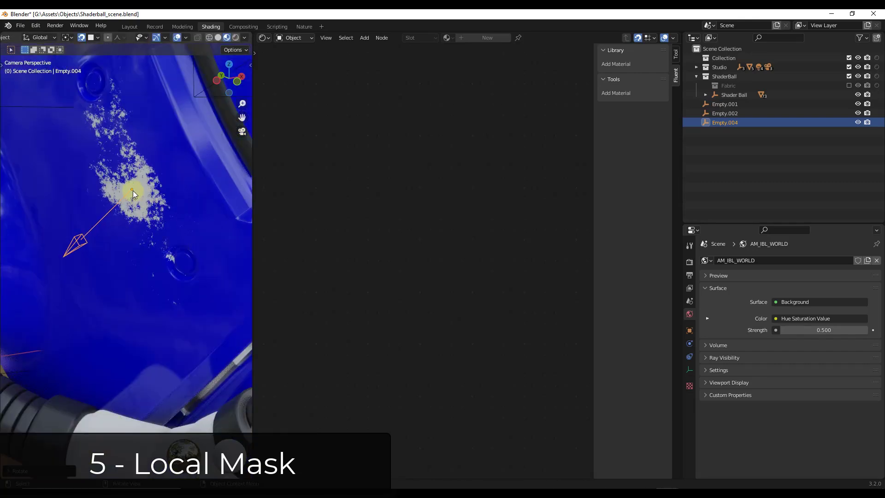
Set Color 2 of the last Mix Layers node to hue 0.250, saturation 0.034 and value 1.000
click(134, 190)
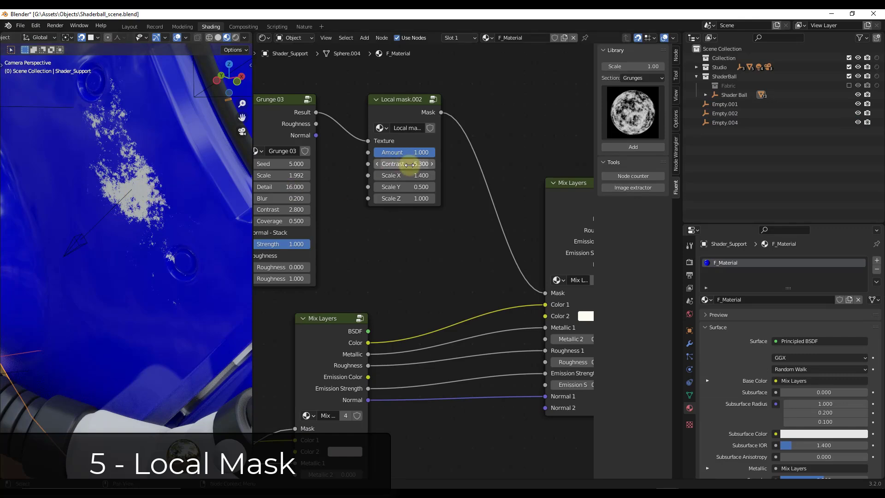
click(404, 189)
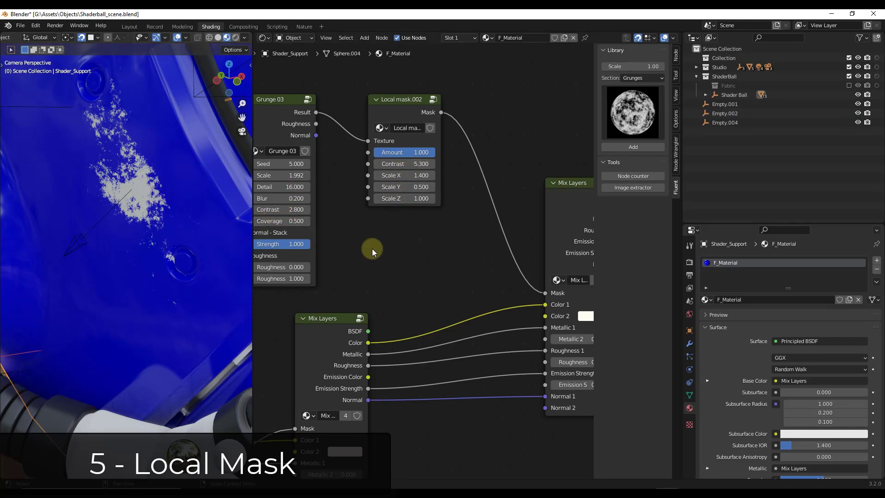
scroll(129, 229, down, 3)
scroll(116, 186, up, 4)
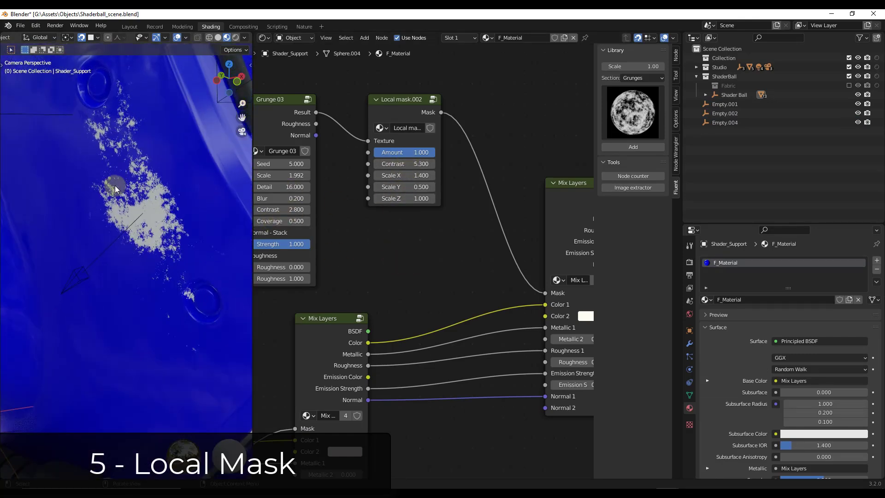
scroll(123, 177, up, 3)
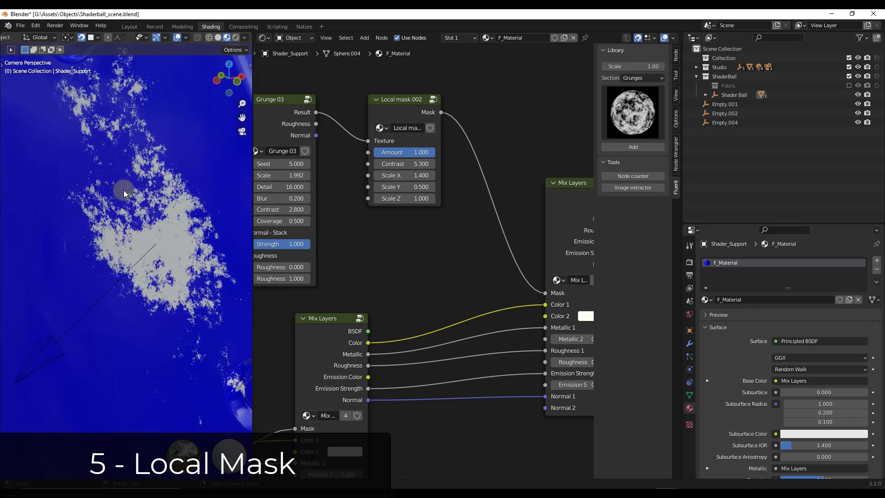
scroll(356, 233, down, 3)
click(411, 268)
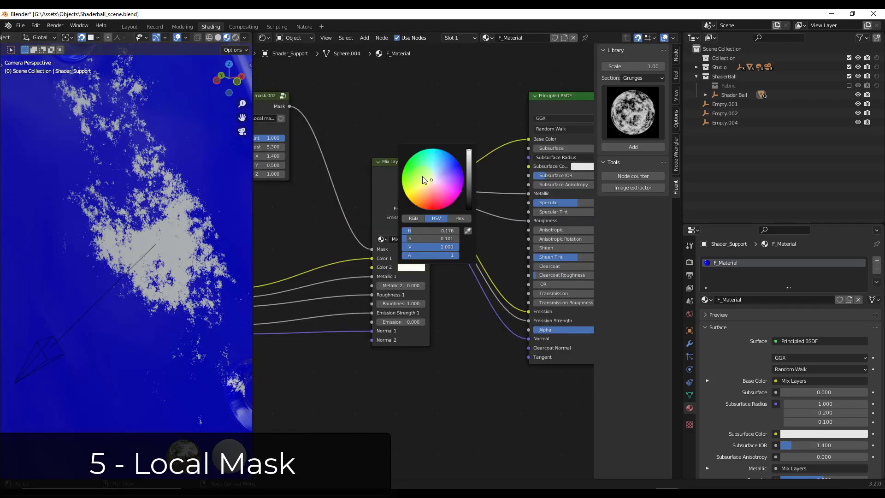
mouse_move(423, 176)
mouse_down()
mouse_move(433, 185)
mouse_move(429, 176)
mouse_move(444, 166)
mouse_move(430, 179)
mouse_up()
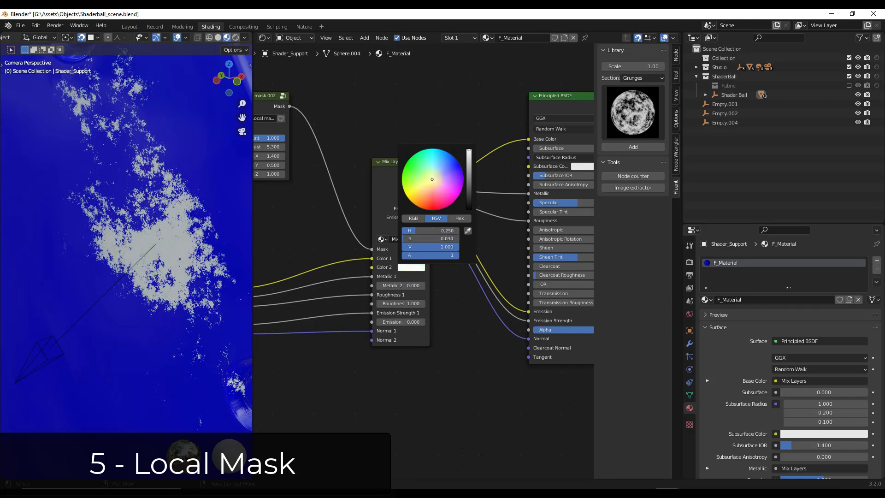
Select the local mask's empty and move it about 0.01 m across the side panel
click(156, 245)
scroll(155, 243, down, 7)
key(g)
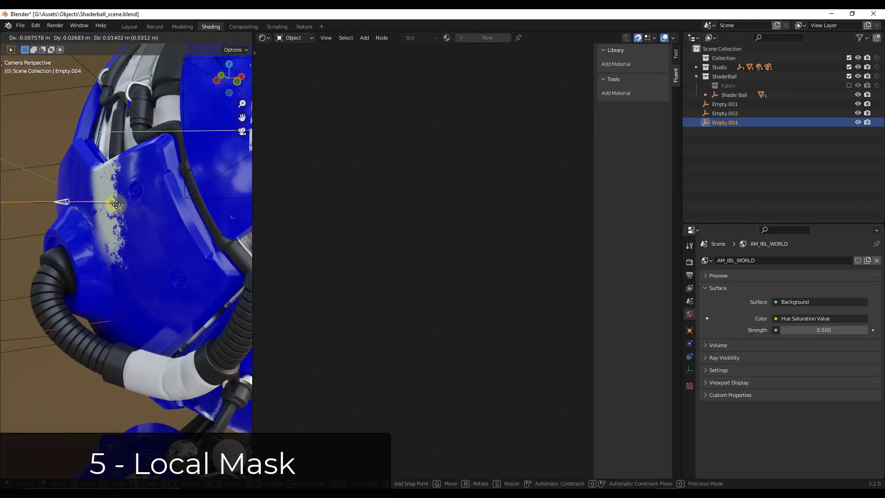
click(140, 251)
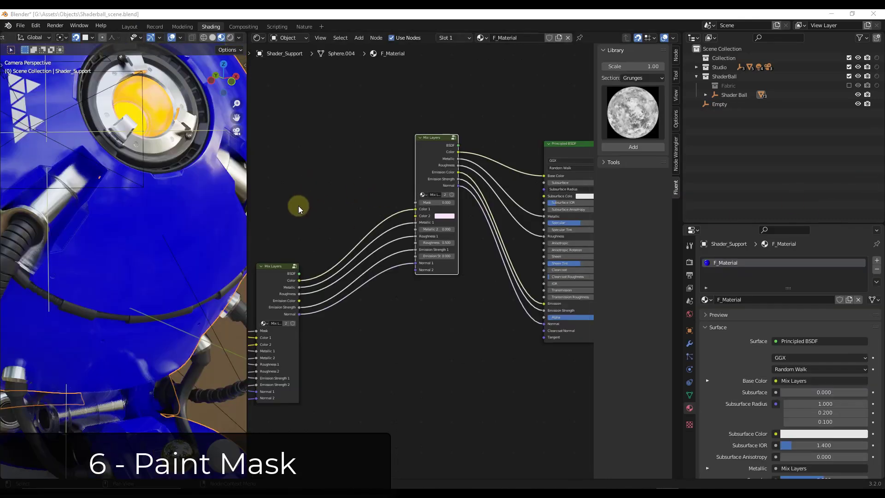
Reposition the last Mix Layers node slightly lower, between the previous Mix Layers and the Principled BSDF
drag(424, 167, 430, 185)
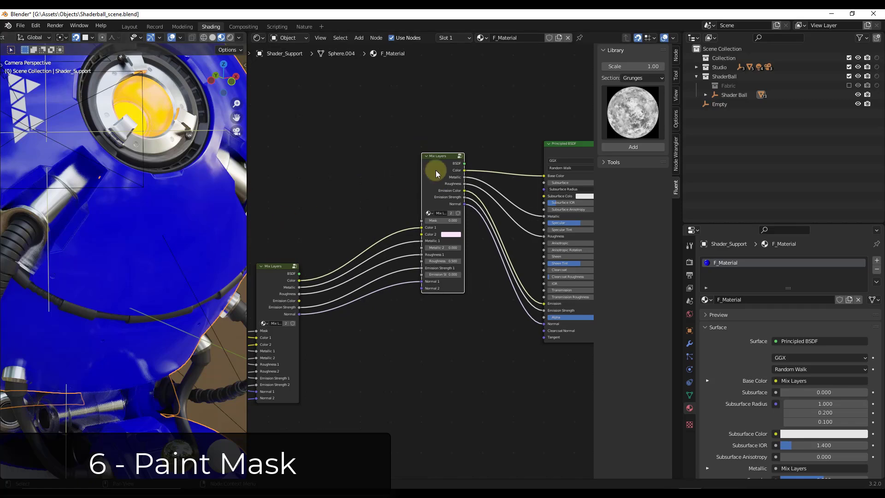
scroll(436, 171, up, 2)
scroll(435, 171, down, 7)
middle_drag(328, 173, 375, 173)
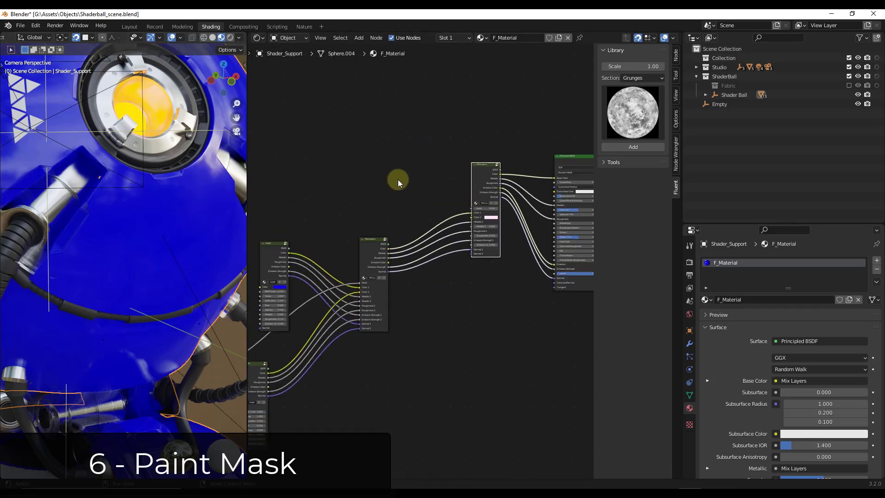
scroll(401, 176, up, 5)
Add a Paint mask for the last Mix Layers node's Mask input and place its node above the previous Mix Layers
key(f)
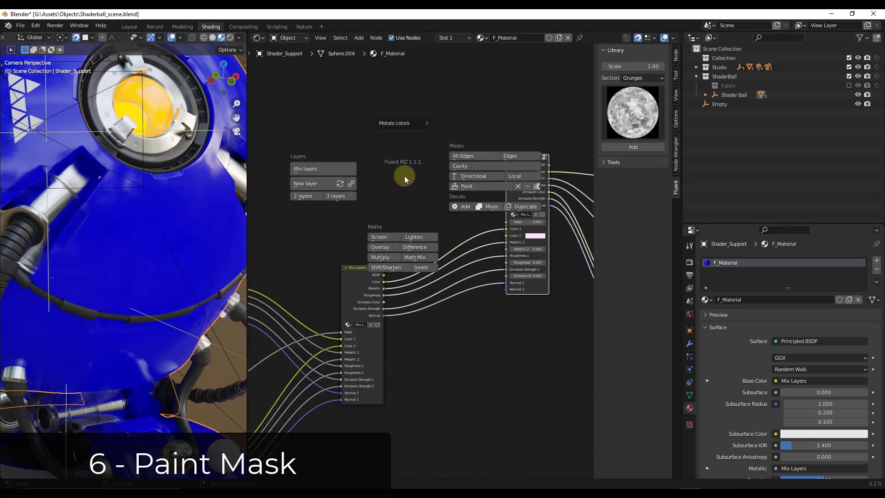
click(465, 186)
drag(465, 162, 351, 154)
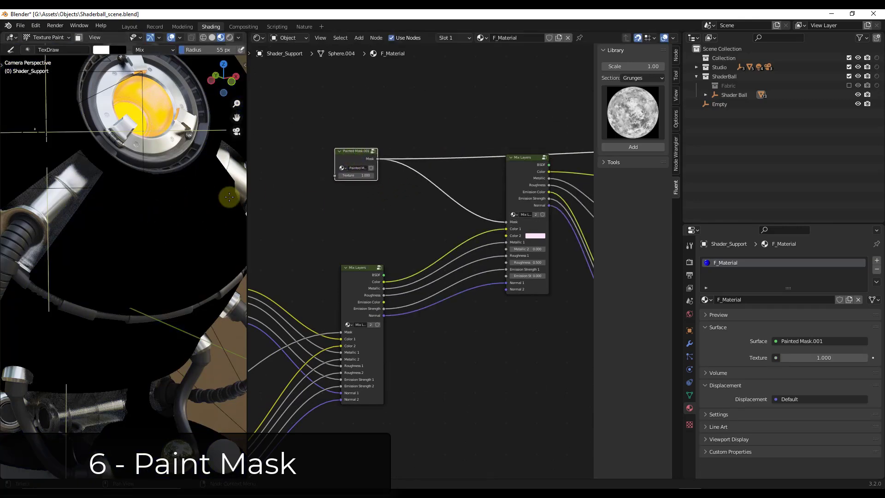
Reduce the brush radius to 27 px and paint a white zigzag across the ball's body below the eye
key(bracketleft)
key(bracketleft)
key(bracketleft)
key(bracketleft)
key(bracketleft)
key(bracketleft)
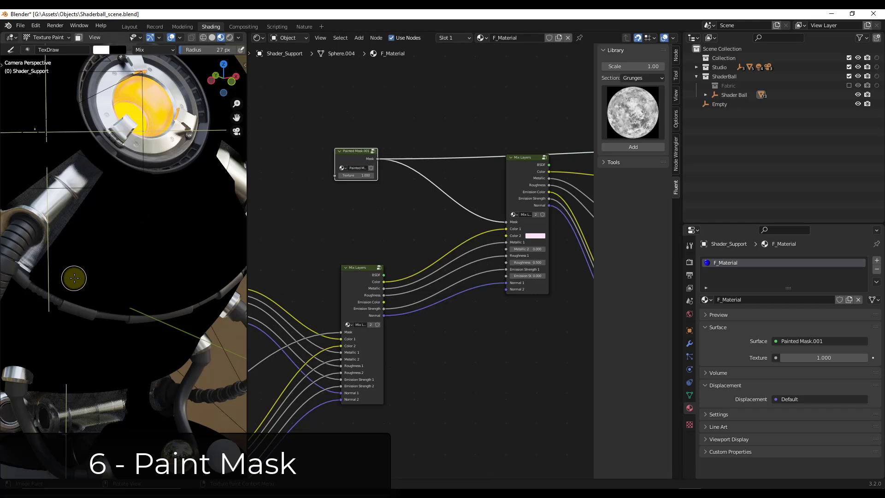
mouse_move(75, 276)
mouse_down()
mouse_move(114, 196)
mouse_move(88, 277)
mouse_move(131, 215)
mouse_move(109, 276)
mouse_move(133, 272)
mouse_move(159, 199)
mouse_move(172, 263)
mouse_move(203, 250)
mouse_move(209, 199)
mouse_move(217, 253)
mouse_move(181, 244)
mouse_move(203, 234)
mouse_move(192, 221)
mouse_move(196, 203)
mouse_move(178, 219)
mouse_up()
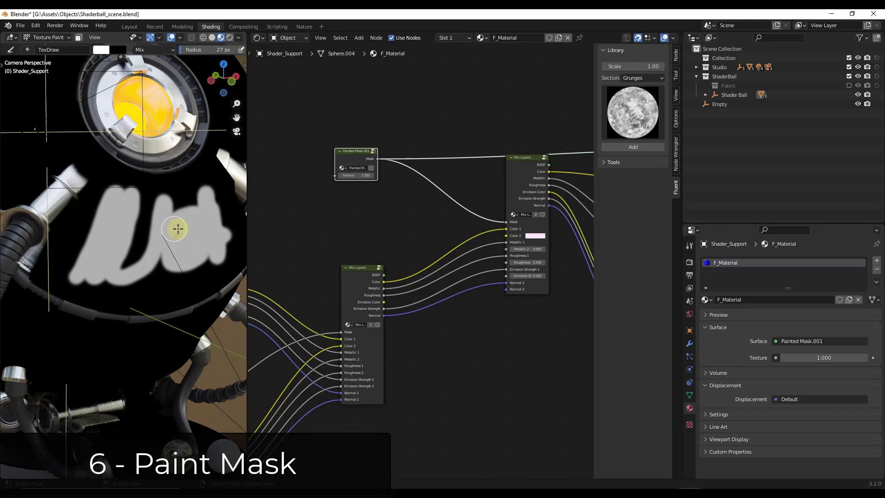
Reconnect the Principled BSDF's BSDF output to the Surface input of the Material Output
scroll(381, 180, down, 4)
scroll(558, 171, up, 3)
scroll(345, 168, down, 5)
scroll(528, 152, up, 8)
drag(474, 166, 535, 161)
scroll(486, 209, down, 4)
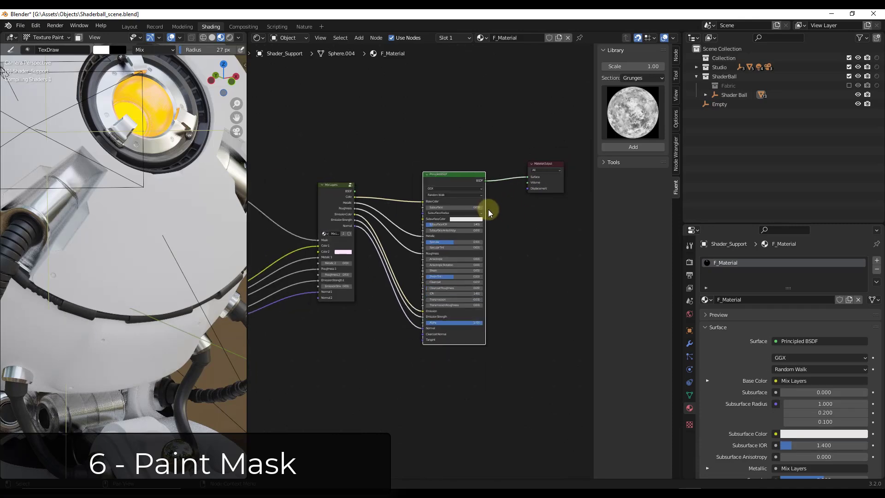
Move the Painted Mask node slightly up and right, and adjust the pale pink Color 2 of the last Mix Layers node
ctrl+scroll(314, 217, left, 6)
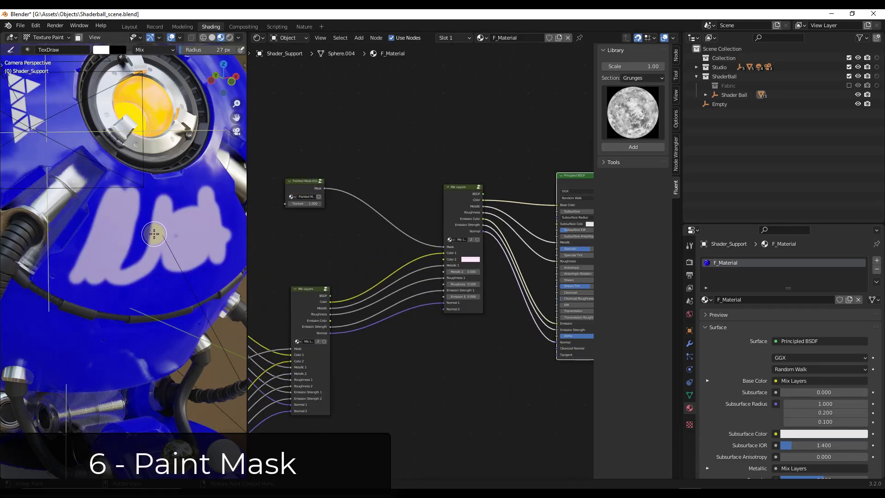
drag(300, 184, 329, 165)
click(470, 261)
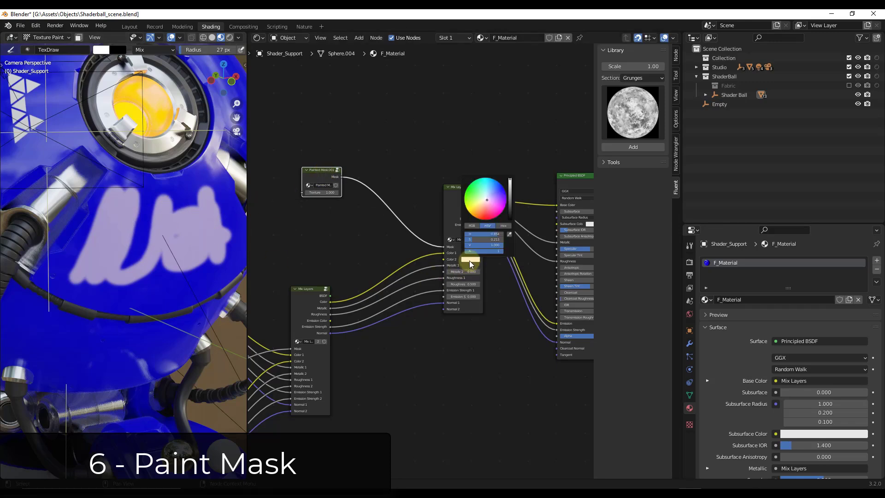
drag(498, 194, 485, 196)
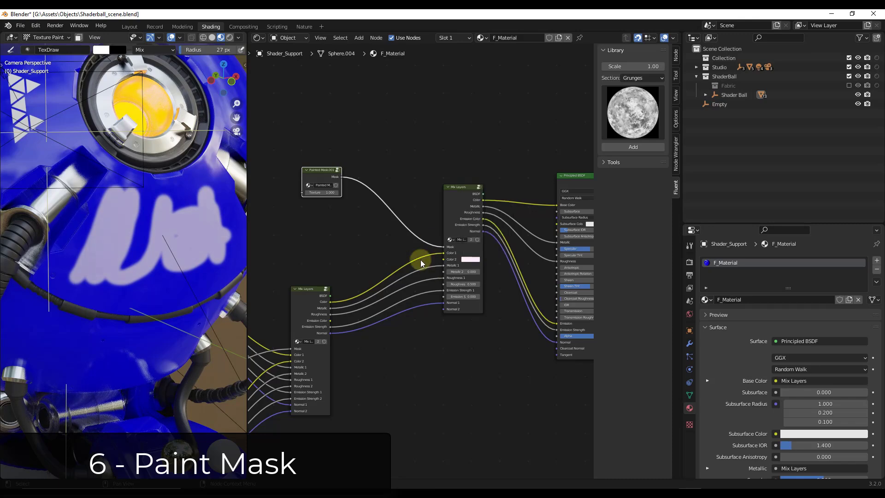
Add a Grunge 07 node beside the Painted Mask node and connect its Result output to the mask's Texture input
scroll(463, 263, up, 3)
scroll(500, 253, down, 5)
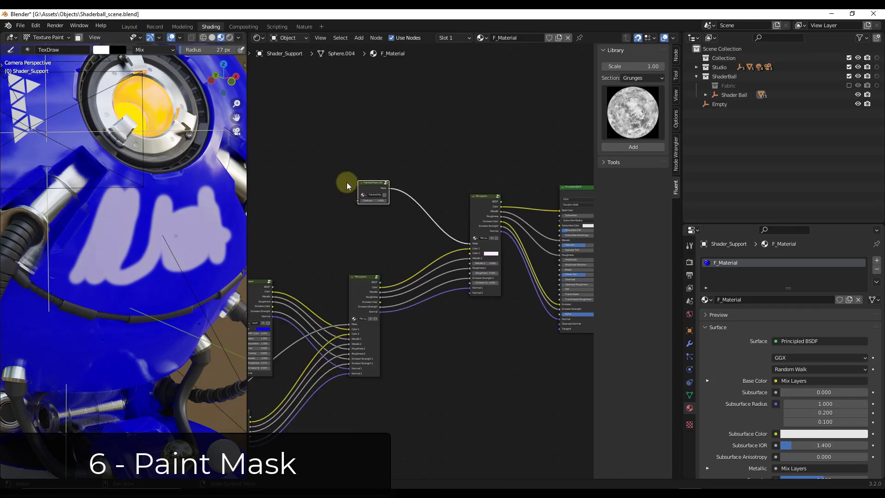
scroll(349, 181, up, 5)
scroll(444, 200, down, 2)
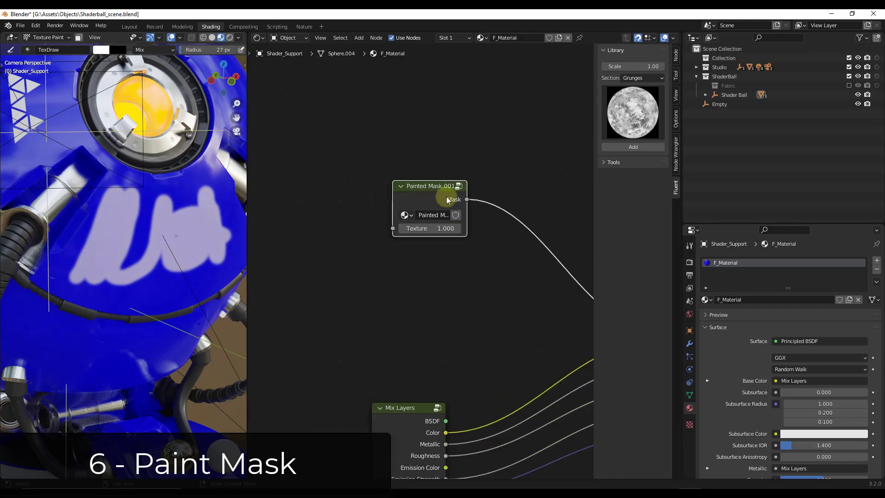
scroll(525, 183, up, 2)
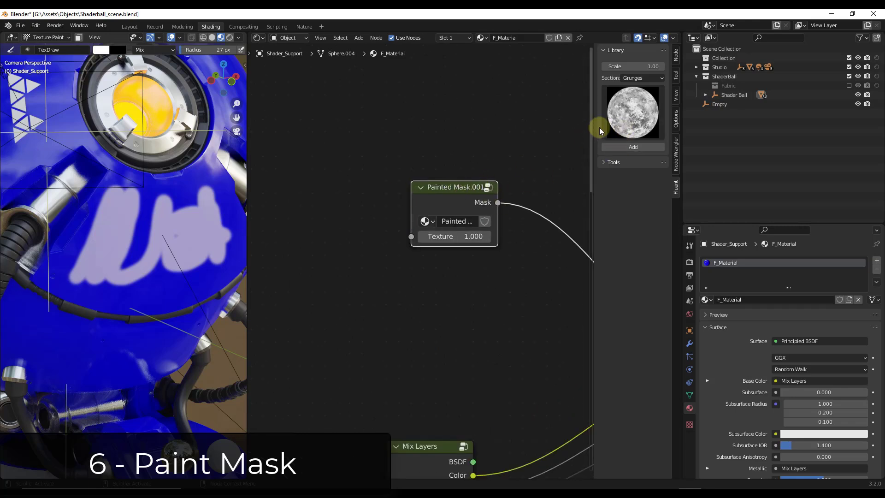
click(619, 148)
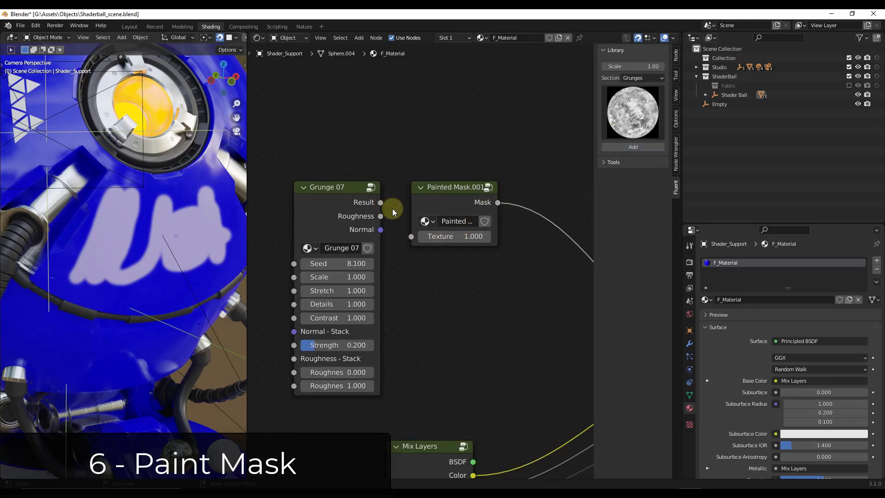
drag(411, 237, 412, 237)
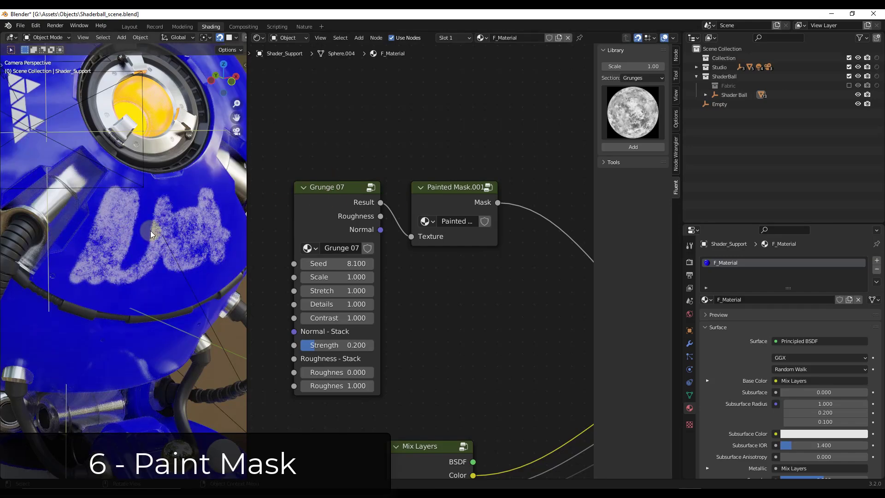
Shift the Painted Mask node away from Grunge 07 and reopen its paint mask for editing
scroll(151, 231, up, 4)
scroll(141, 231, down, 6)
scroll(198, 227, up, 4)
scroll(122, 227, up, 2)
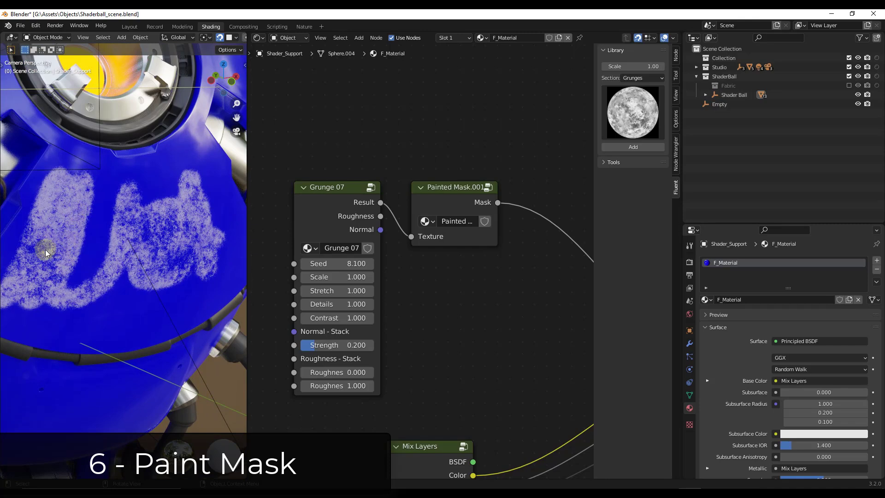
mouse_move(442, 203)
mouse_down()
mouse_move(461, 169)
mouse_move(452, 158)
mouse_move(466, 178)
mouse_up()
key(f)
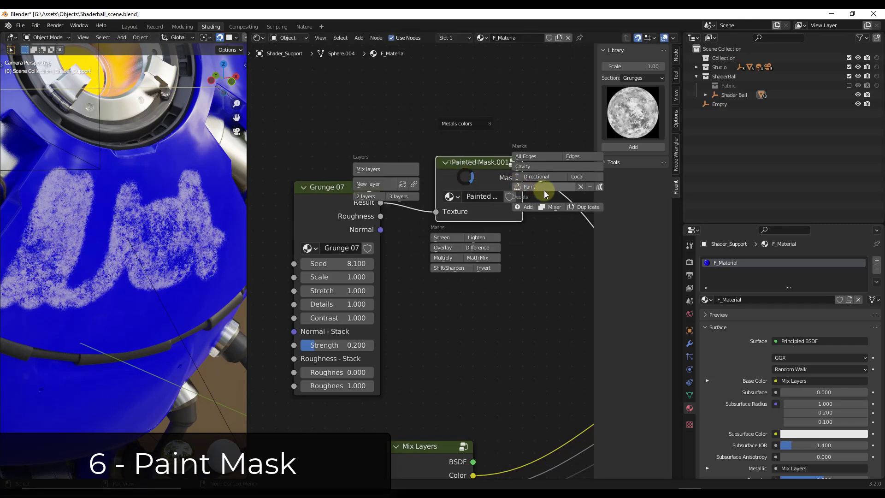
click(600, 187)
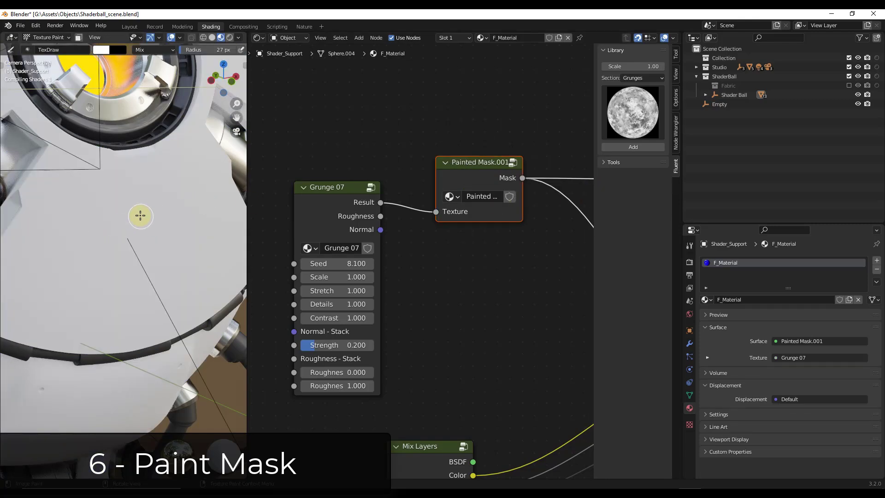
Disconnect Grunge 07 from the Painted Mask and brush white and black strokes over the middle of the painted zigzag
scroll(124, 206, down, 3)
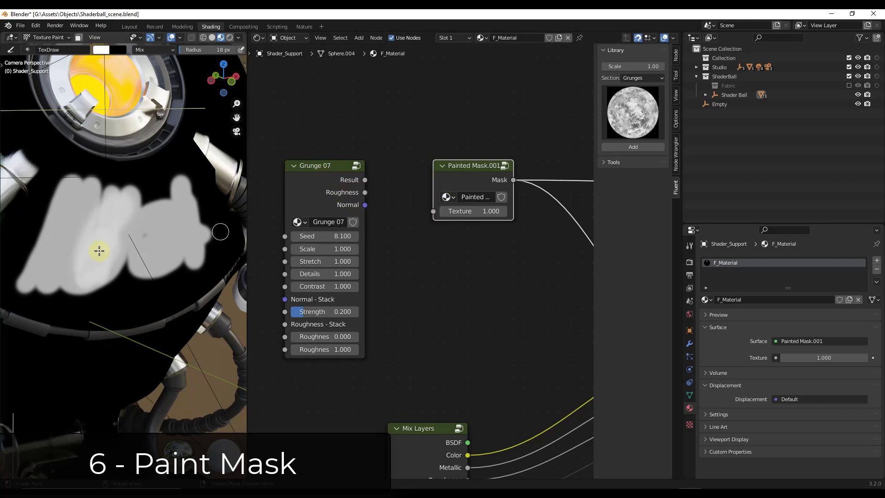
drag(118, 249, 128, 260)
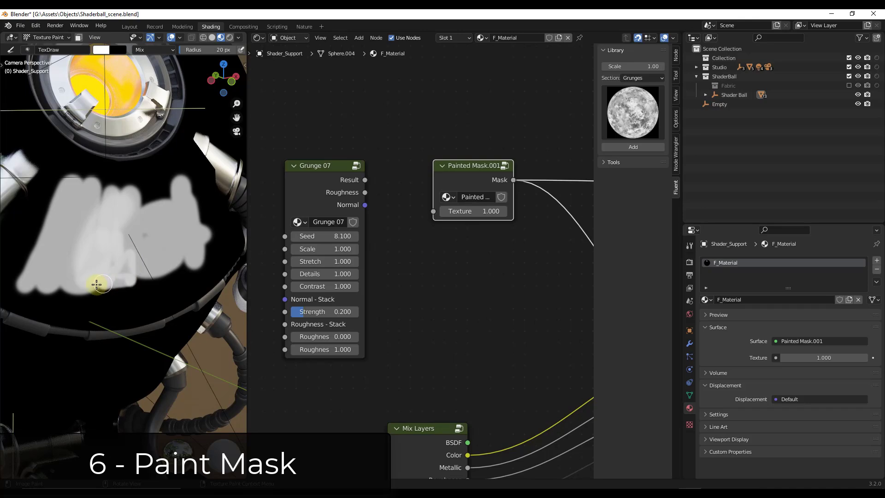
drag(150, 272, 145, 273)
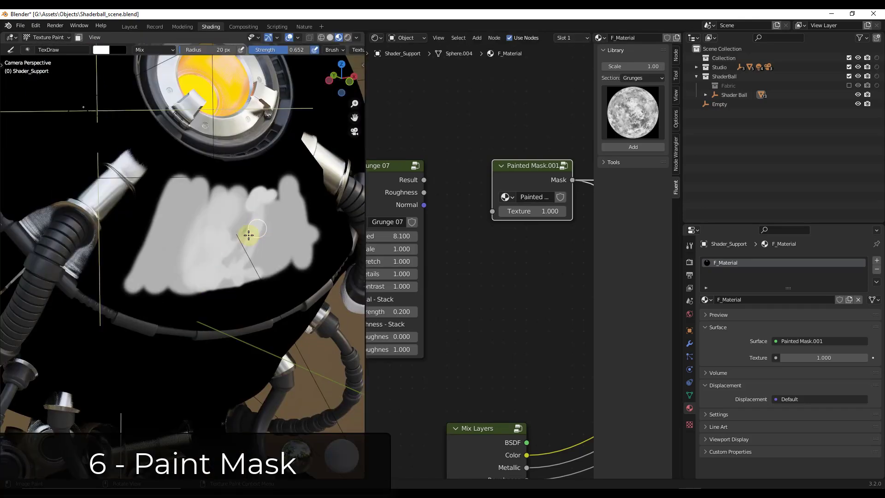
mouse_move(227, 241)
mouse_down()
mouse_move(245, 223)
mouse_move(256, 227)
mouse_move(232, 240)
mouse_move(275, 236)
mouse_move(217, 247)
mouse_up()
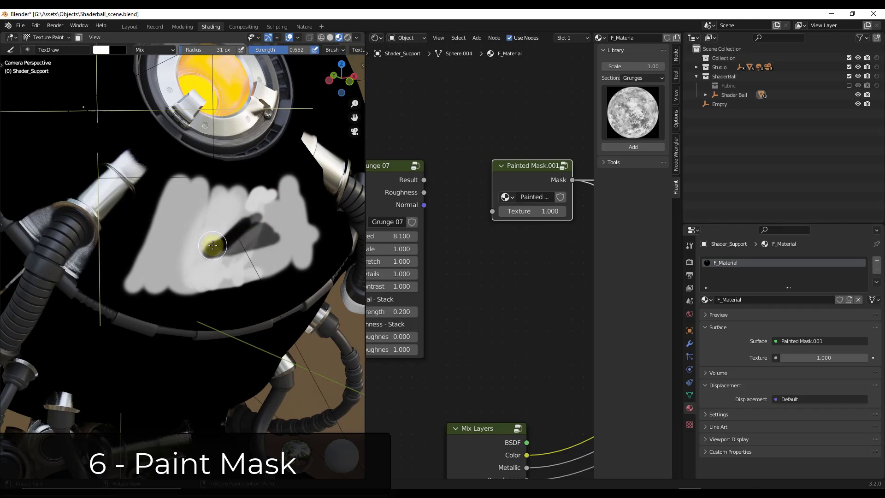
Set the brush radius to 55 px and strength to 1.000, and erase the zigzag's middle, keeping only its two outer strokes
key(bracketright)
drag(295, 51, 318, 50)
drag(243, 190, 218, 215)
mouse_move(204, 252)
mouse_down()
mouse_move(222, 203)
mouse_move(270, 198)
mouse_move(283, 272)
mouse_move(263, 243)
mouse_move(211, 281)
mouse_move(179, 286)
mouse_move(205, 257)
mouse_move(224, 192)
mouse_move(203, 185)
mouse_move(190, 252)
mouse_move(158, 287)
mouse_move(223, 263)
mouse_move(197, 311)
mouse_up()
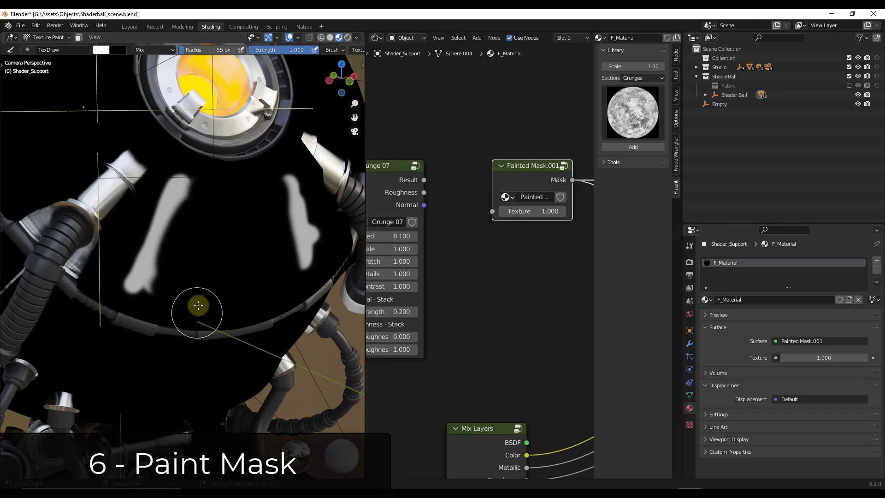
Using an 18 px brush with strength lowered to 0.681, paint white along the body's seam, beside the arm mount and under the eye
mouse_move(260, 81)
mouse_down()
mouse_move(233, 274)
mouse_move(214, 310)
mouse_move(162, 321)
mouse_move(145, 314)
mouse_move(212, 329)
mouse_up()
key(bracketleft)
key(bracketleft)
key(bracketleft)
key(bracketleft)
key(bracketleft)
key(bracketleft)
key(bracketleft)
key(bracketleft)
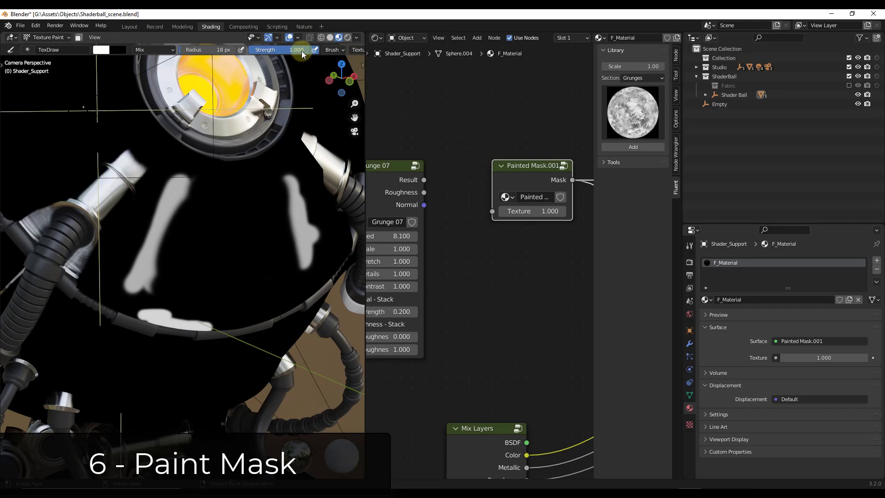
drag(301, 51, 279, 51)
mouse_move(224, 325)
mouse_down()
mouse_move(298, 298)
mouse_move(346, 255)
mouse_move(286, 300)
mouse_move(211, 321)
mouse_move(154, 326)
mouse_move(81, 288)
mouse_move(80, 262)
mouse_move(133, 203)
mouse_move(118, 230)
mouse_move(154, 161)
mouse_move(156, 177)
mouse_move(173, 146)
mouse_move(258, 161)
mouse_move(266, 154)
mouse_move(187, 148)
mouse_up()
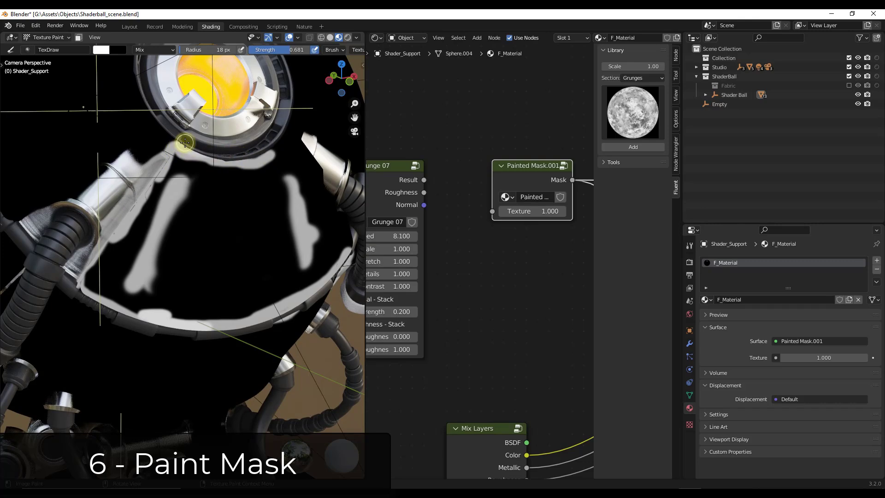
Replace the mask preview by connecting the Principled BSDF's BSDF output to the Material Output's Surface input
scroll(441, 229, down, 6)
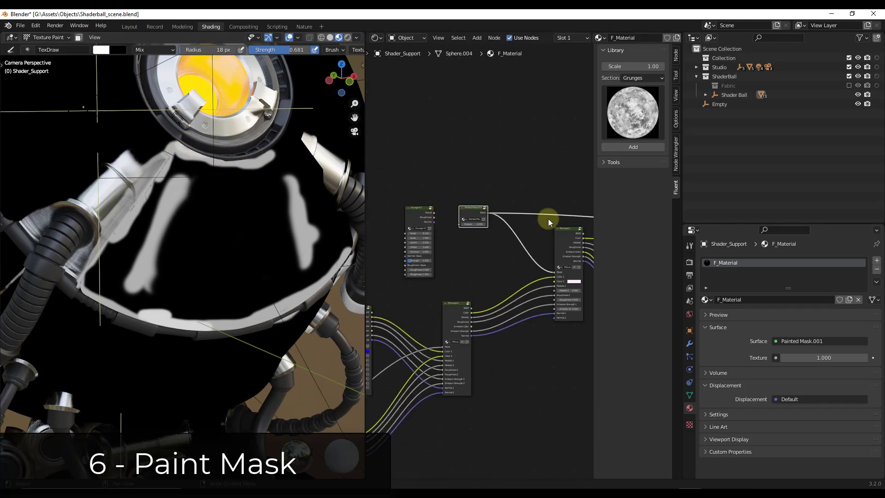
scroll(471, 226, down, 6)
middle_drag(557, 247, 450, 256)
scroll(497, 241, up, 7)
scroll(512, 231, up, 1)
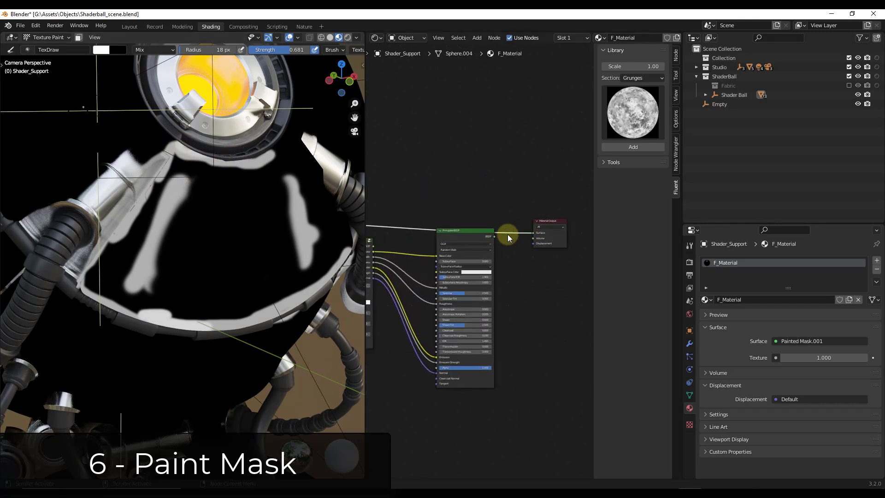
drag(494, 236, 535, 233)
scroll(529, 250, down, 3)
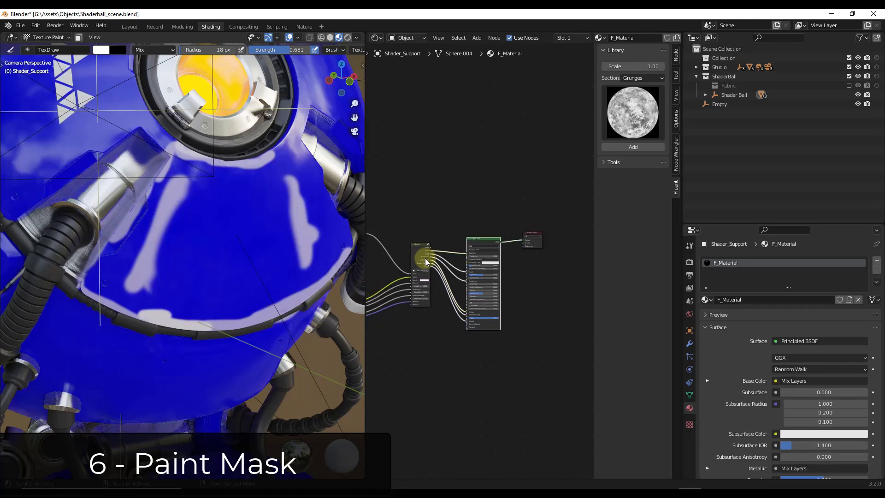
Reconnect Grunge 07's Result output to the Painted Mask's Texture input and inspect the textured strokes on the ball's body
scroll(386, 249, up, 6)
scroll(461, 253, down, 5)
scroll(363, 246, up, 9)
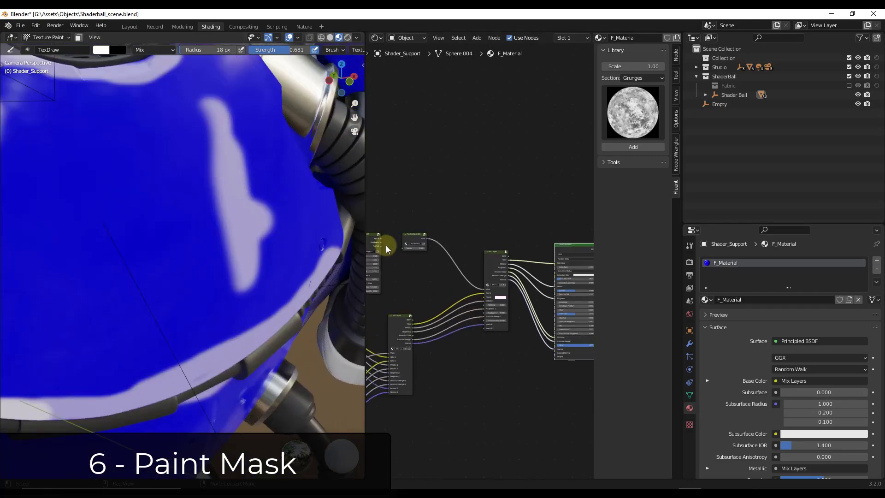
scroll(470, 279, up, 4)
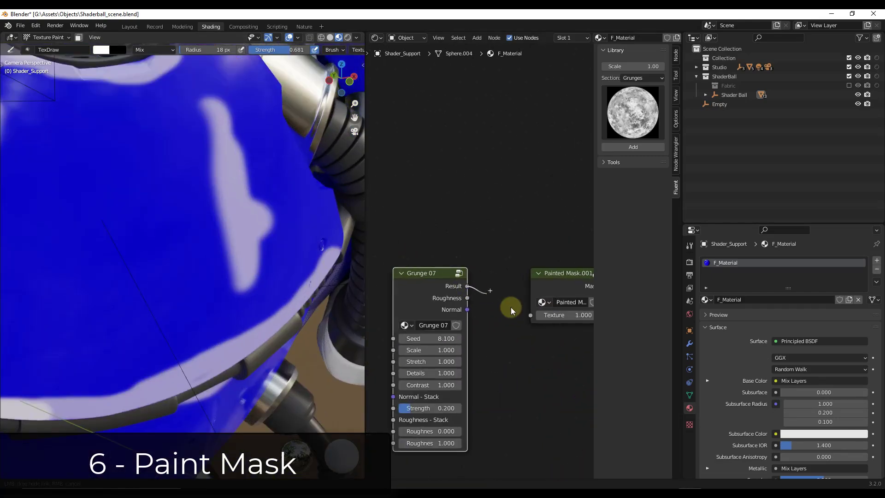
drag(529, 315, 530, 316)
scroll(214, 237, down, 8)
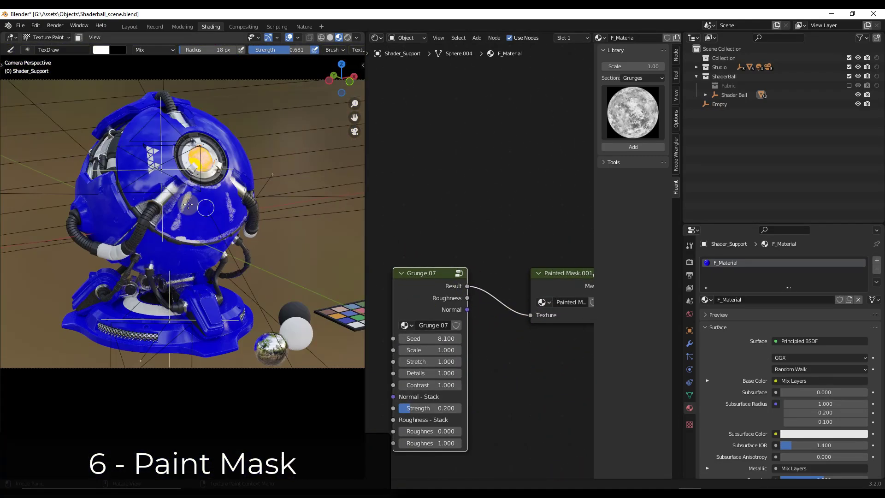
scroll(169, 210, up, 4)
scroll(168, 210, up, 1)
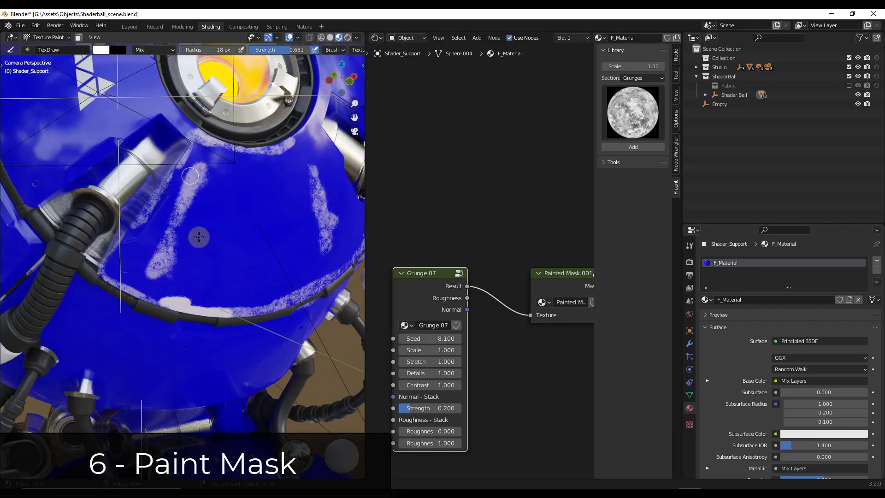
scroll(323, 309, up, 3)
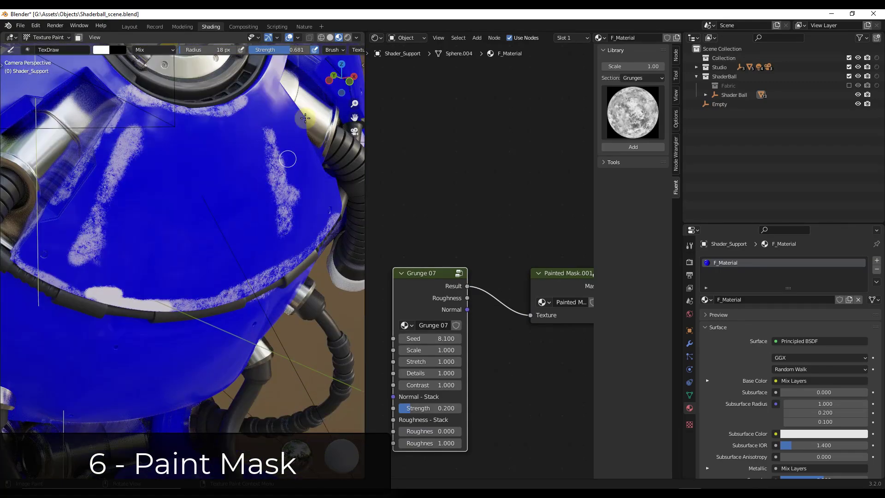
scroll(260, 117, up, 3)
scroll(260, 117, down, 3)
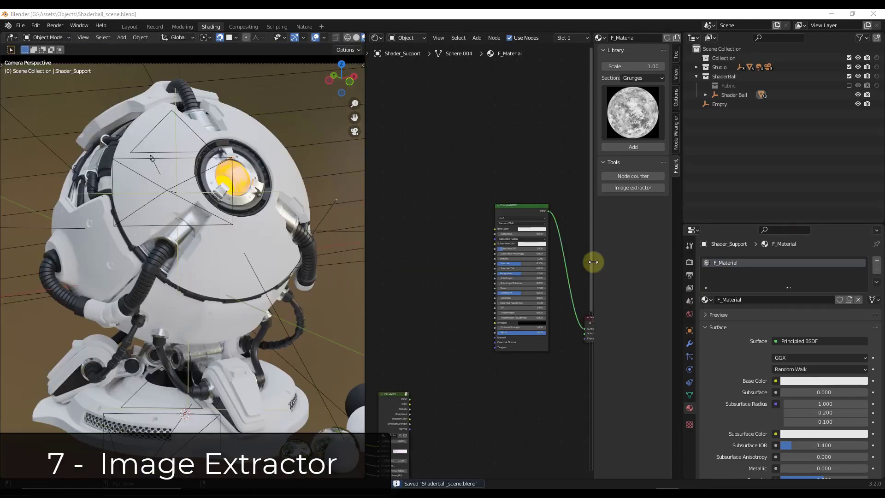
Add an Image Texture node to the left of the Principled BSDF
scroll(458, 237, down, 3)
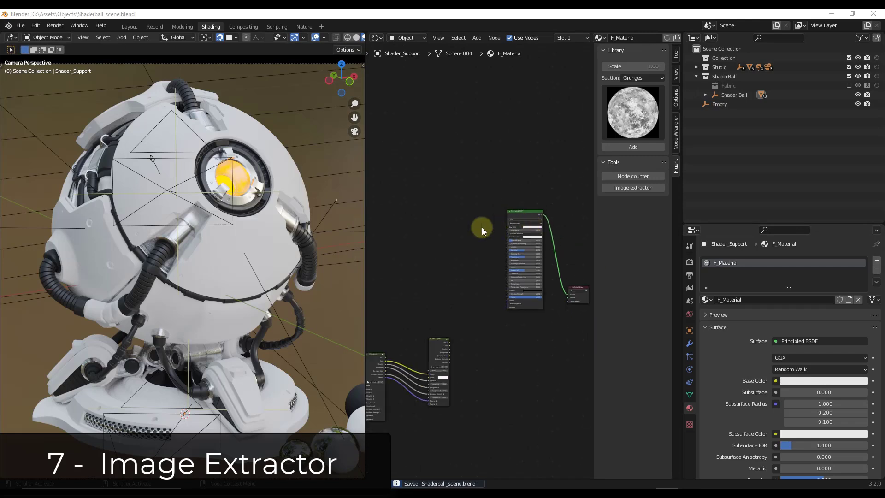
scroll(446, 233, up, 2)
key(shift+a)
click(446, 234)
text(ima)
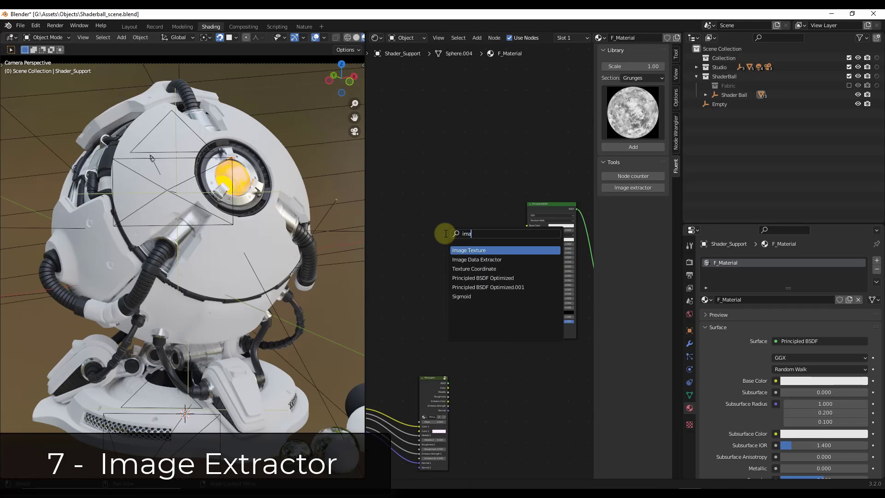
key(Return)
click(433, 238)
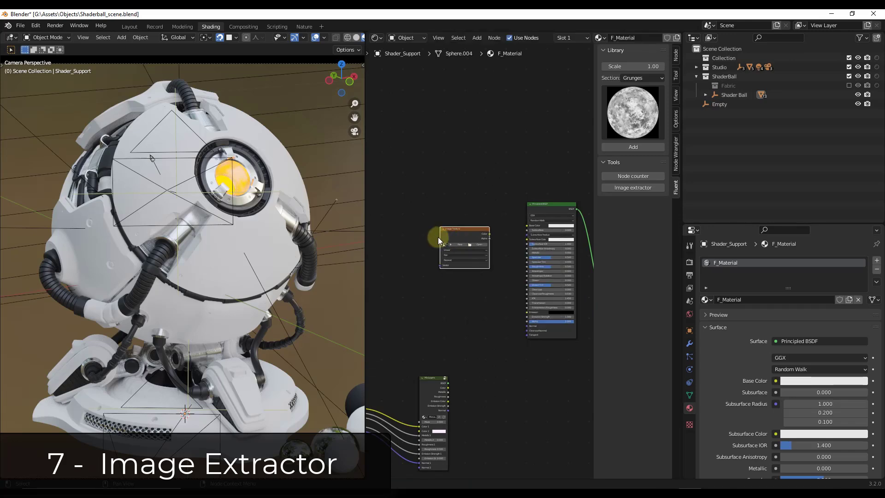
Load concrete_diff_2k.jpg from the concrete textures folder into the Image Texture node
scroll(433, 240, up, 2)
click(444, 245)
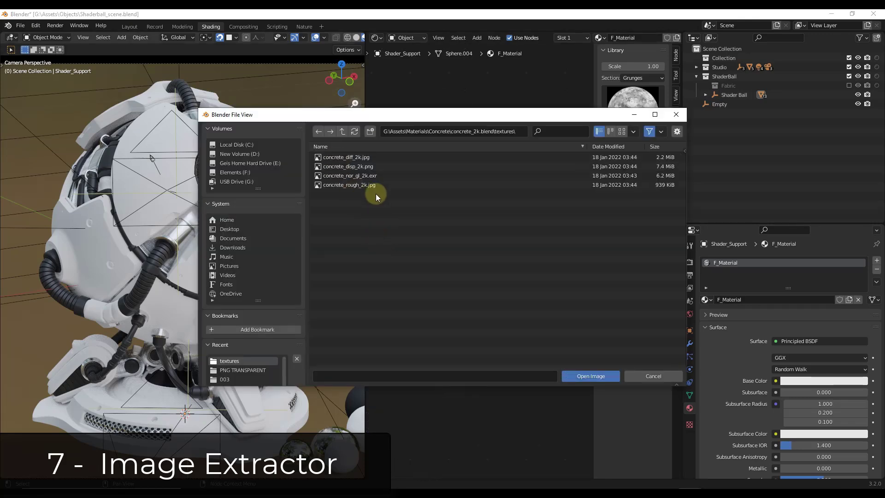
double_click(354, 158)
Connect the concrete image's Color output to the Principled BSDF's Base Color and shift the image node slightly right
scroll(438, 210, down, 2)
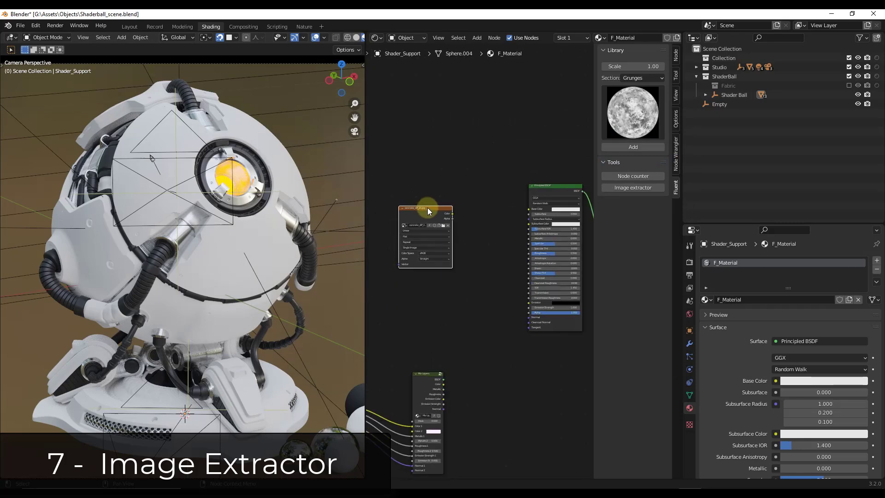
drag(455, 216, 559, 209)
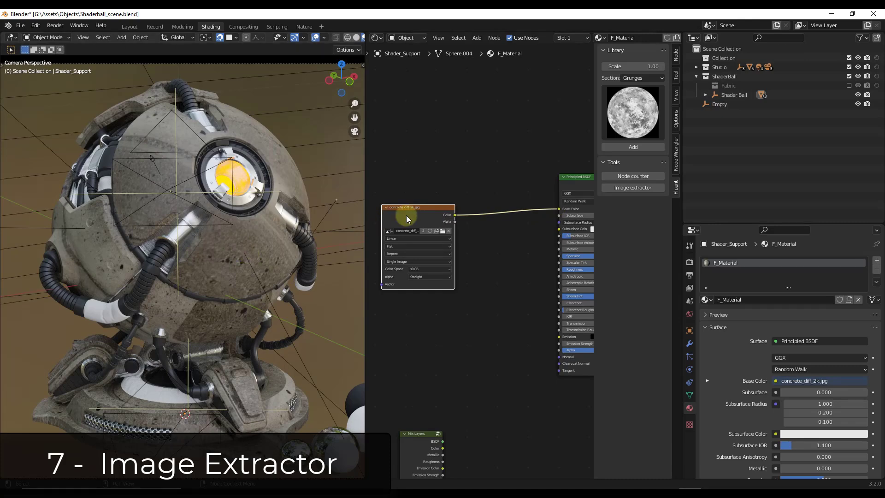
drag(414, 207, 427, 206)
scroll(430, 211, up, 6)
scroll(439, 210, down, 4)
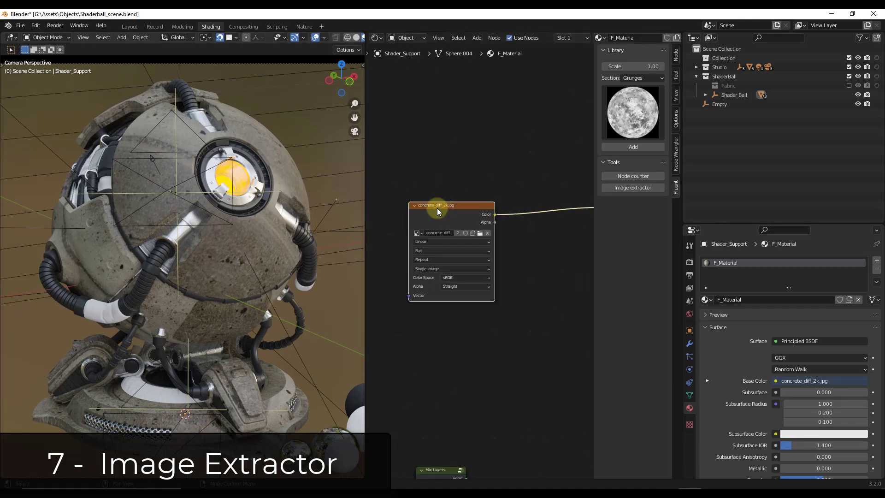
scroll(443, 209, up, 2)
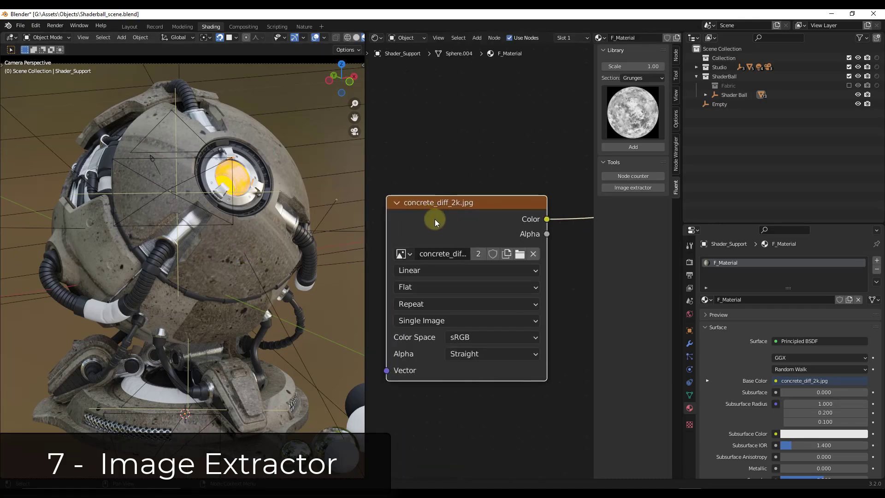
Run the Image Extractor on the concrete image node and connect the extractor's Color output to the Principled BSDF's Base Color
click(630, 187)
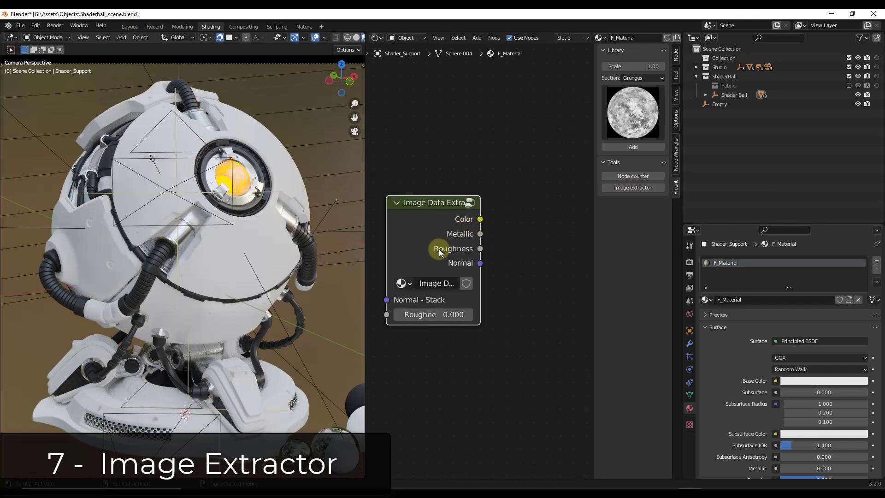
scroll(427, 218, down, 3)
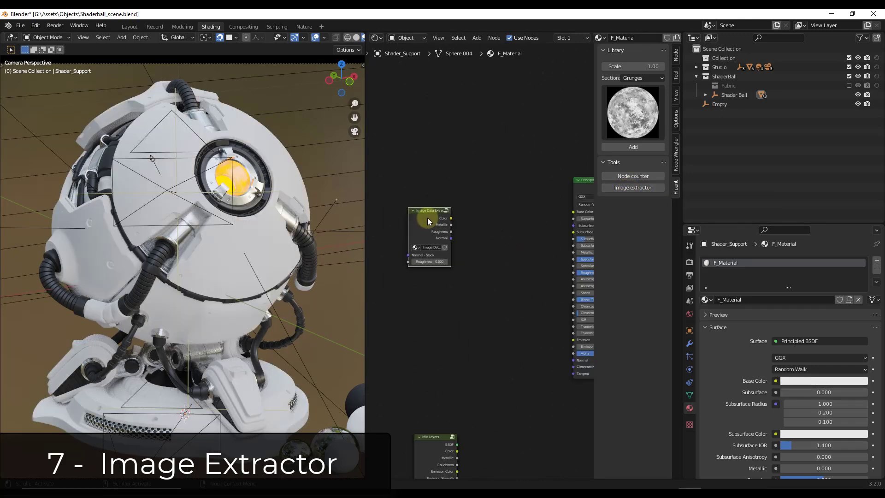
drag(436, 218, 568, 211)
middle_drag(571, 239, 553, 238)
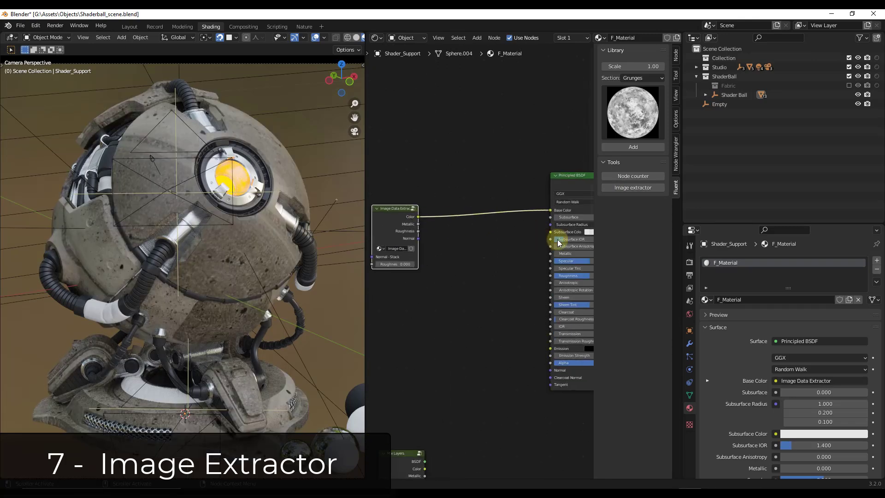
Connect the extractor's Metallic, Roughness and Normal outputs to the matching Principled BSDF inputs and shift the extractor node closer to it
drag(418, 224, 550, 253)
drag(418, 231, 550, 276)
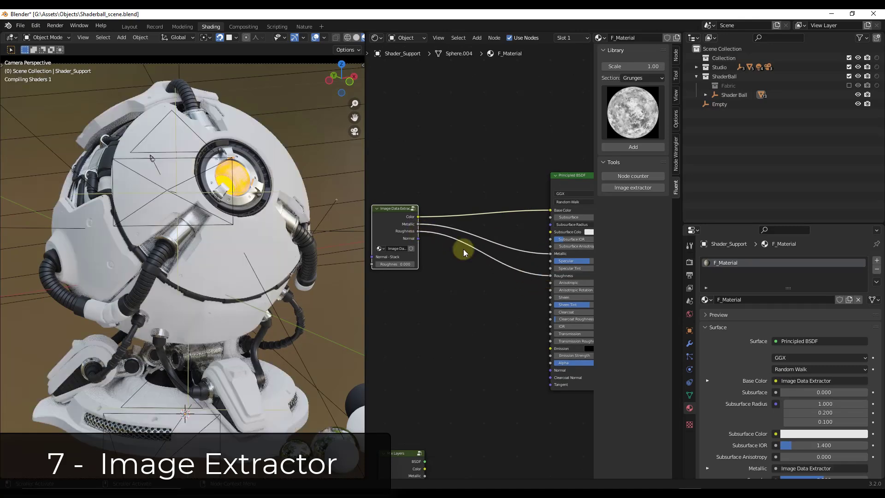
drag(432, 243, 551, 371)
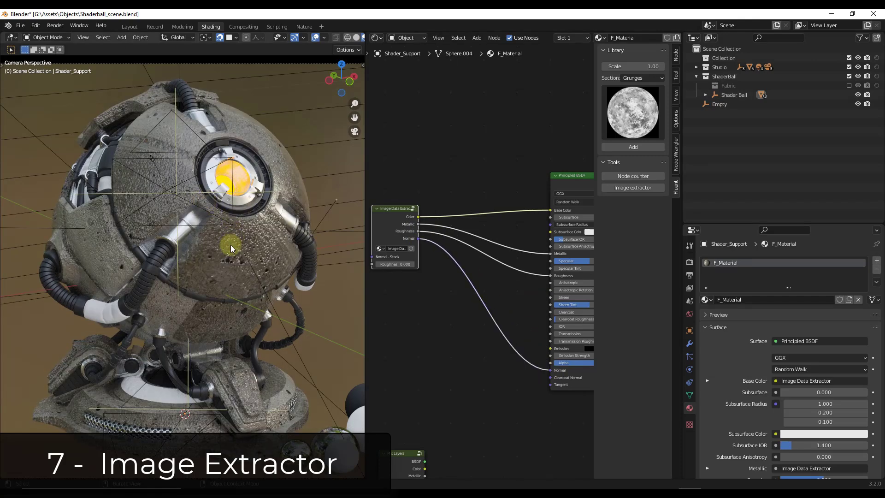
middle_drag(231, 245, 288, 201)
drag(395, 209, 434, 203)
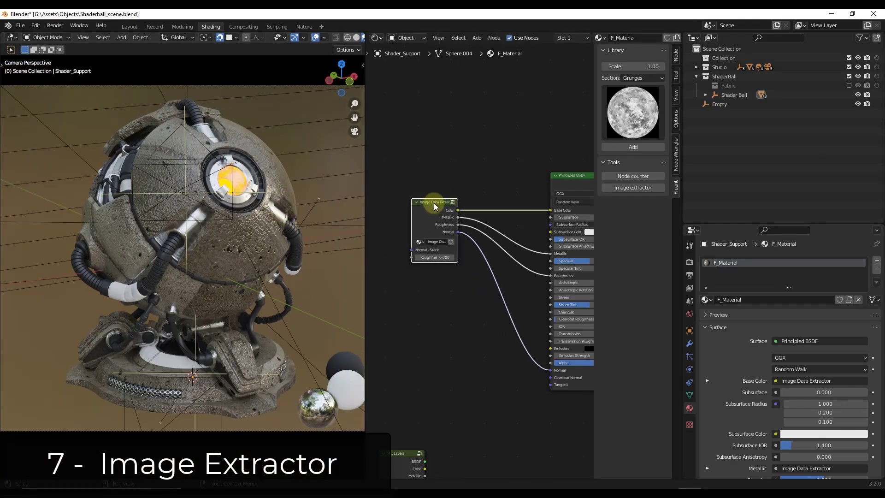
Open the Image Data Extractor group and examine its image, ColorRamp, Bump and Group Output nodes
key(Tab)
scroll(468, 233, down, 3)
scroll(392, 149, up, 12)
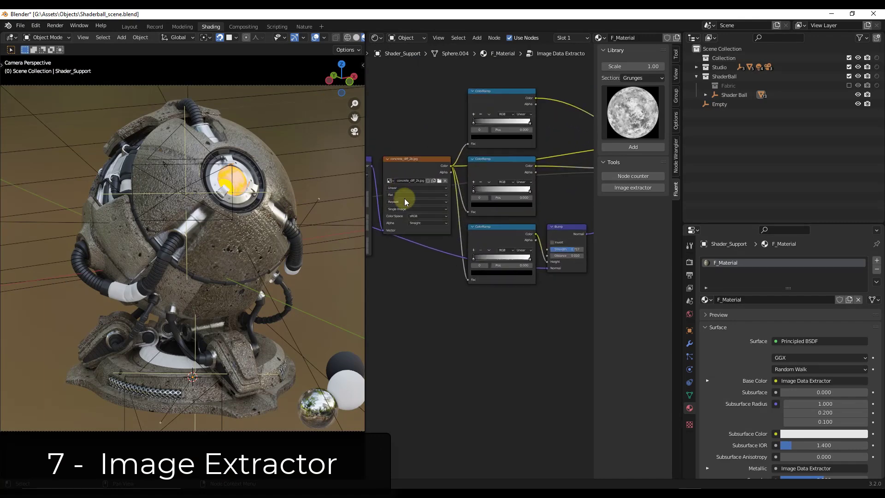
scroll(474, 123, down, 9)
middle_drag(494, 135, 425, 163)
scroll(512, 160, up, 6)
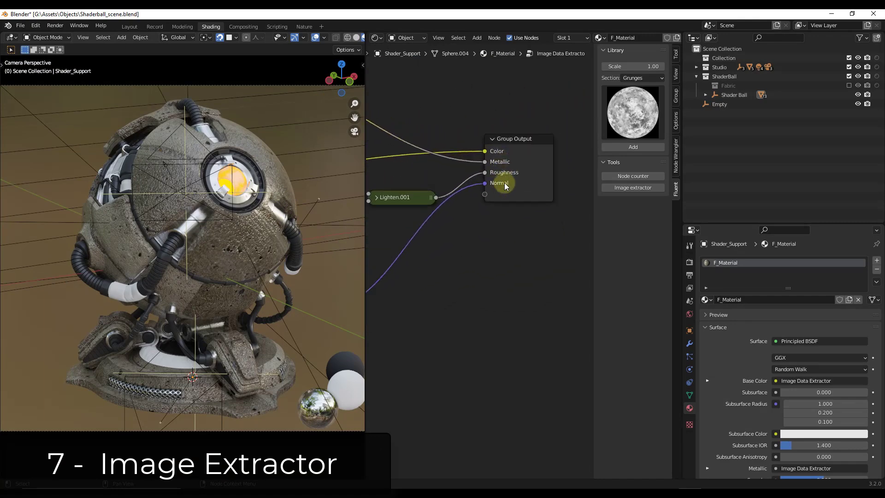
mouse_move(527, 179)
ctrl+middle_down()
mouse_move(530, 158)
mouse_move(405, 150)
mouse_move(536, 178)
ctrl+middle_up()
Set the Mapping node's Scale to 0.25 on X, Y and Z inside the extractor group
scroll(463, 189, up, 14)
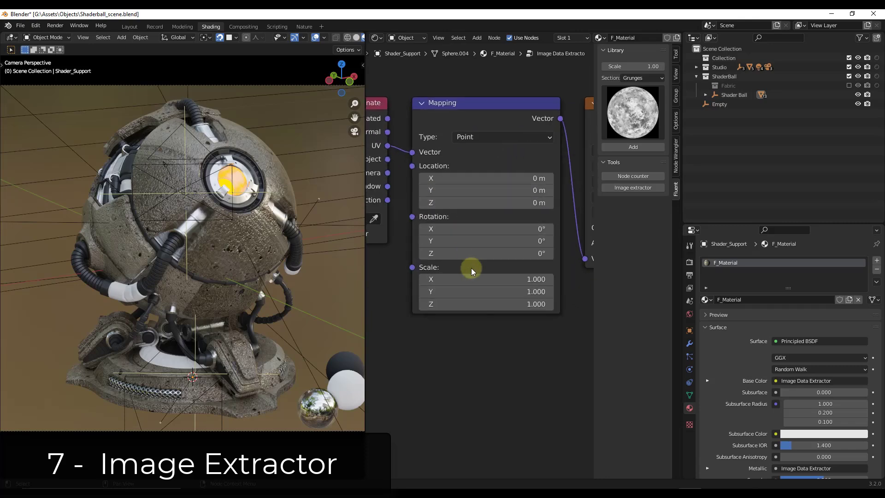
drag(486, 277, 478, 279)
click(478, 278)
text(.25)
key(Tab)
text(.25)
key(Tab)
text(.2)
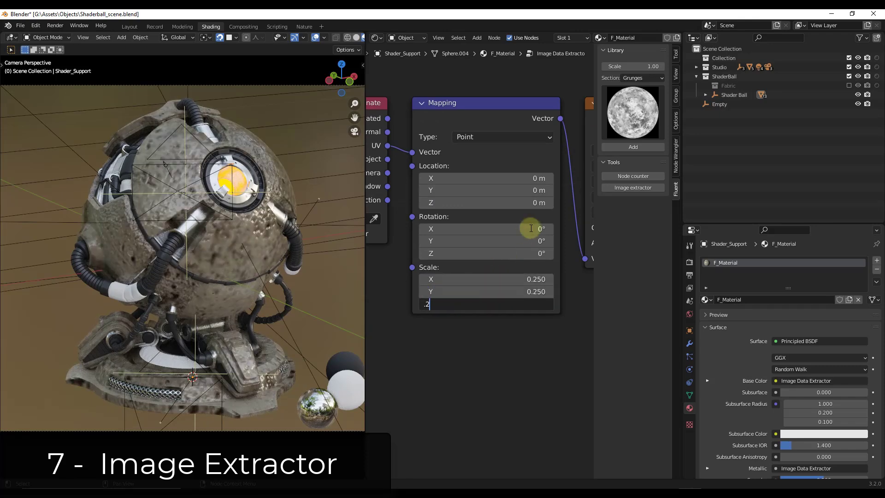
text(5)
key(Return)
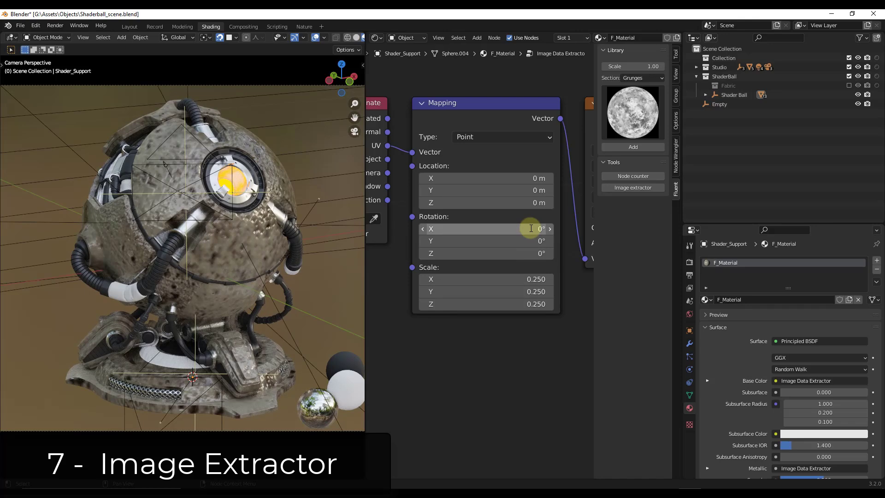
Set the Mapping node's Scale to 3 on X, Y and Z and leave the extractor group
click(523, 280)
text(3)
key(Tab)
text(3)
key(Tab)
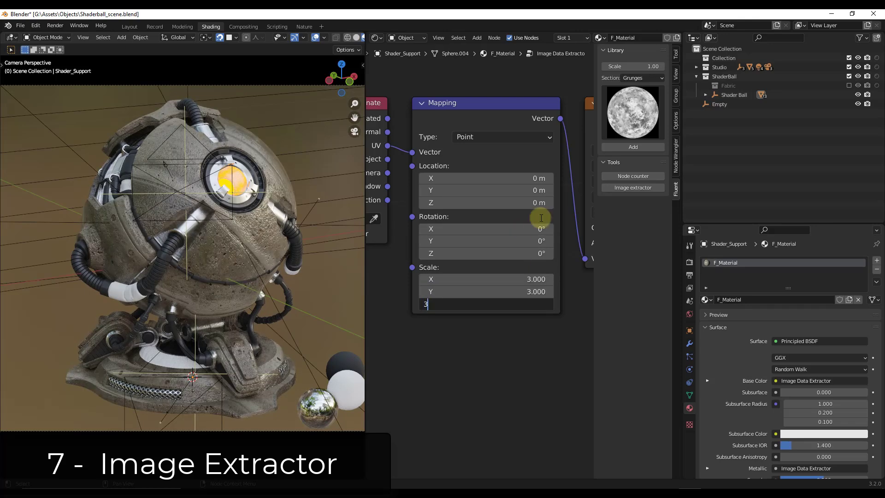
text(3)
key(Tab)
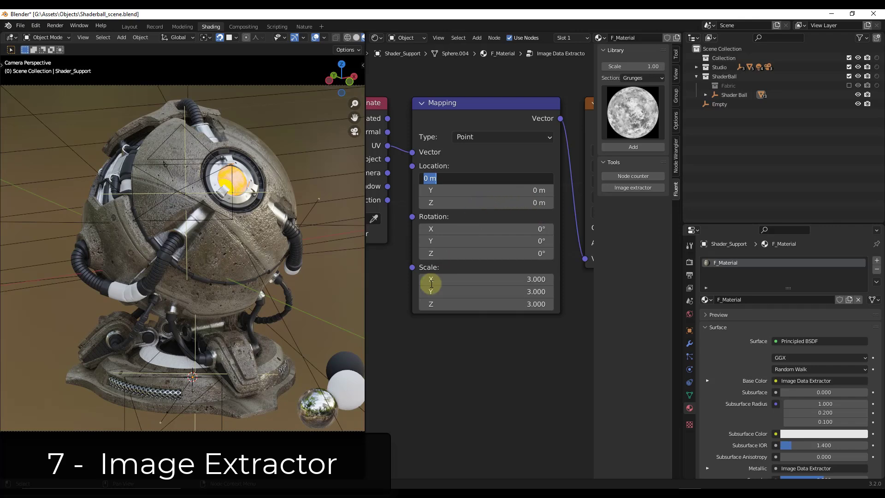
key(shift+Tab)
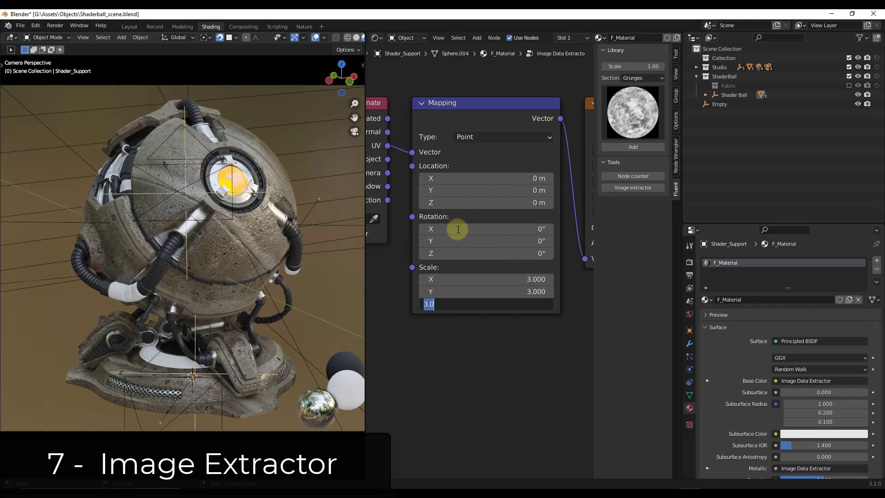
click(467, 229)
drag(469, 229, 477, 257)
scroll(465, 245, down, 3)
key(Tab)
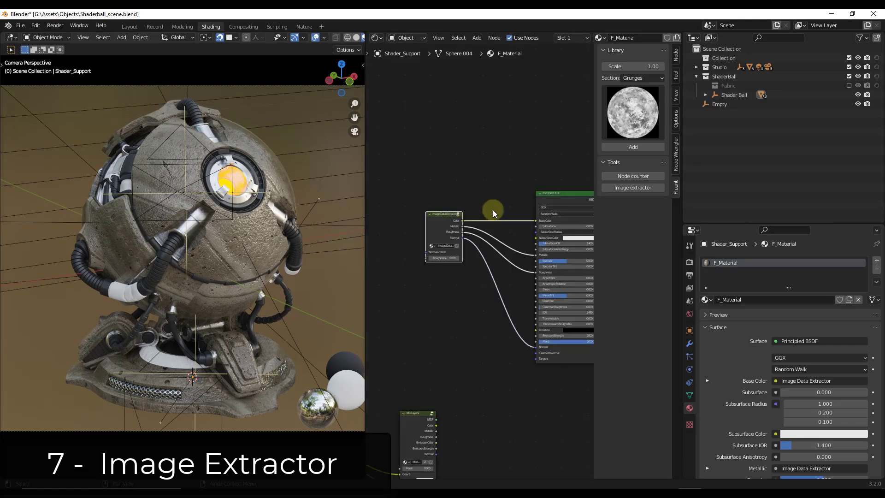
Move the Image Data Extractor node further away from the Principled BSDF and shift the unused Mix Layers node lower
drag(480, 209, 393, 221)
scroll(498, 190, down, 5)
scroll(445, 222, up, 5)
middle_drag(485, 220, 493, 180)
drag(482, 339, 482, 251)
drag(393, 178, 388, 184)
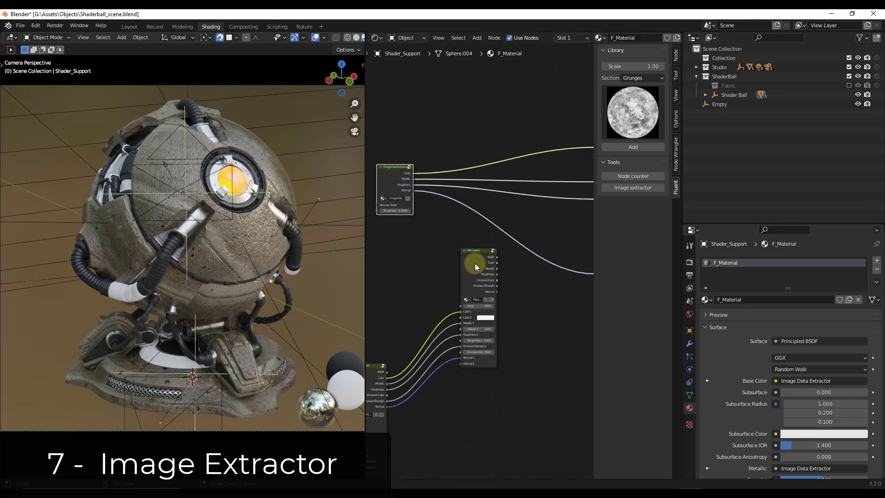
drag(476, 271, 470, 359)
Insert a new Mix Layers node between the Image Data Extractor and the Principled BSDF
click(397, 175)
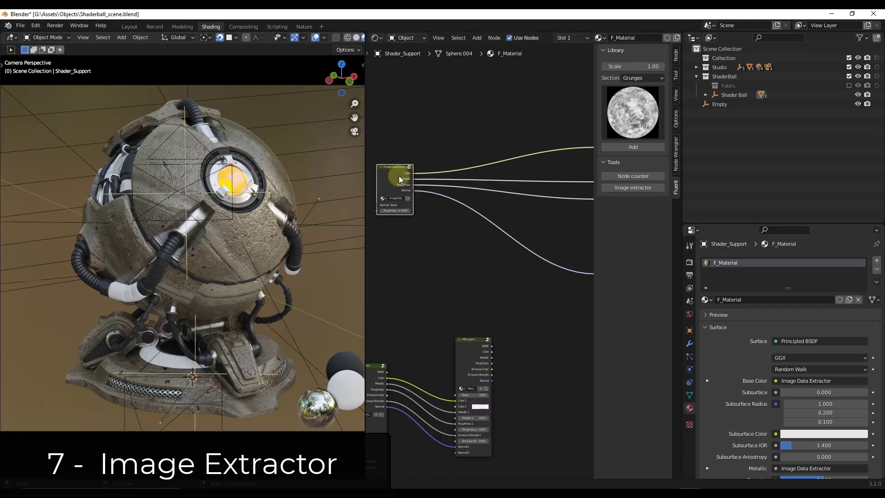
key(f)
click(306, 173)
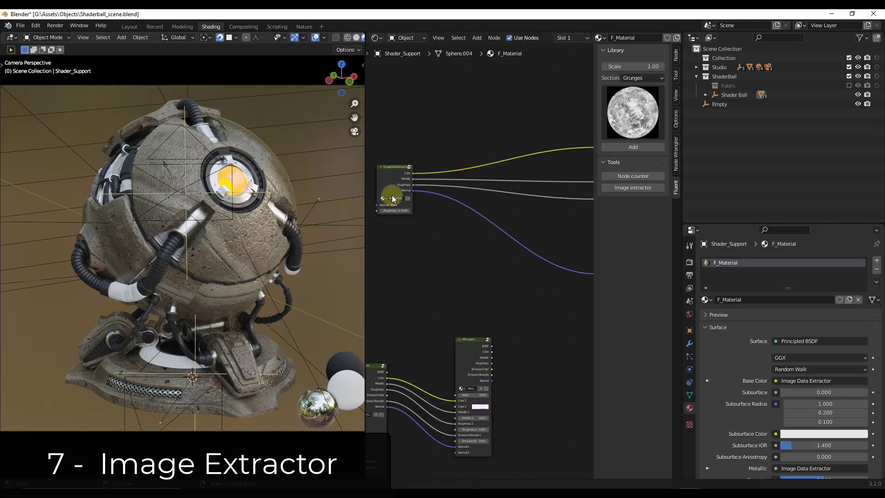
scroll(414, 197, down, 10)
drag(383, 187, 480, 238)
click(452, 184)
scroll(439, 190, up, 5)
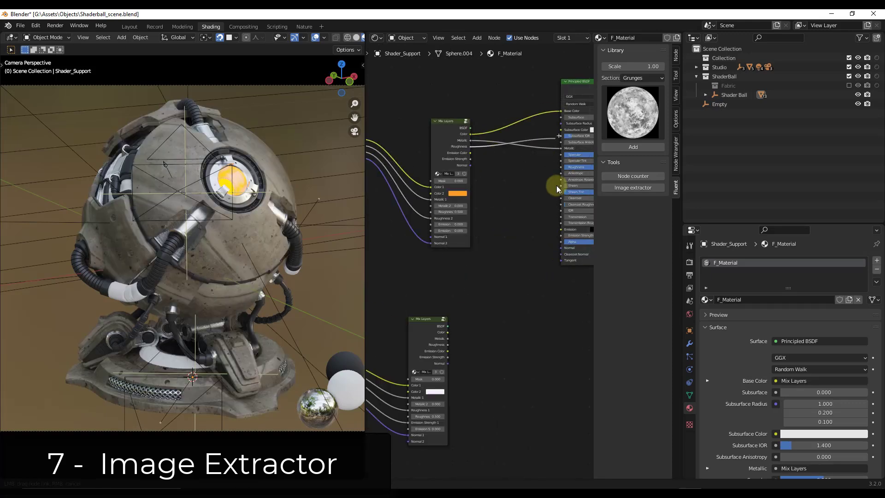
Reposition the Image Data Extractor below and to the left of the new Mix Layers node
middle_drag(415, 138, 468, 138)
scroll(402, 137, up, 2)
drag(399, 157, 406, 245)
scroll(517, 198, down, 10)
scroll(467, 154, up, 4)
click(547, 184)
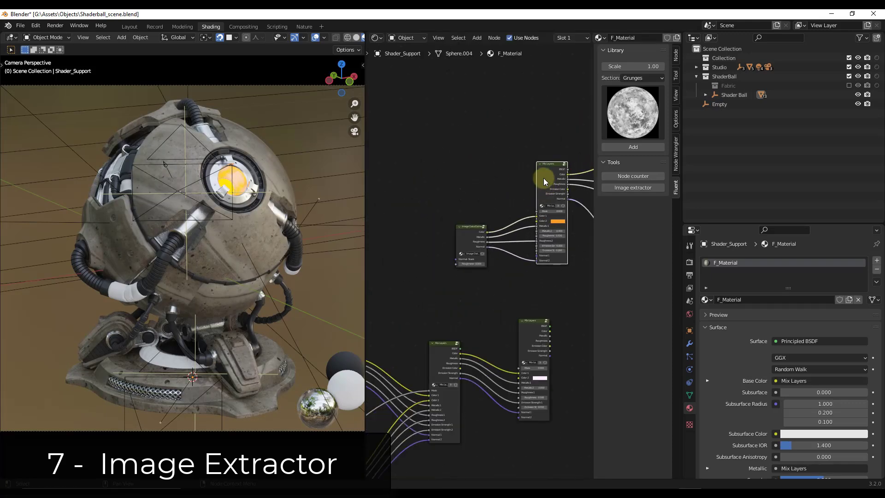
Add Grunge gradient 1 above the extractor and connect its Mask output to the new Mix Layers node's Mask input
click(634, 122)
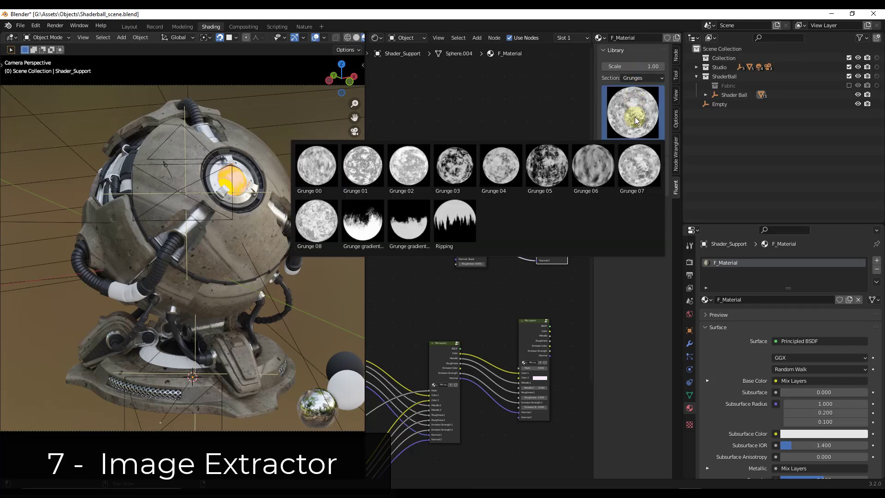
click(373, 227)
drag(509, 164, 431, 120)
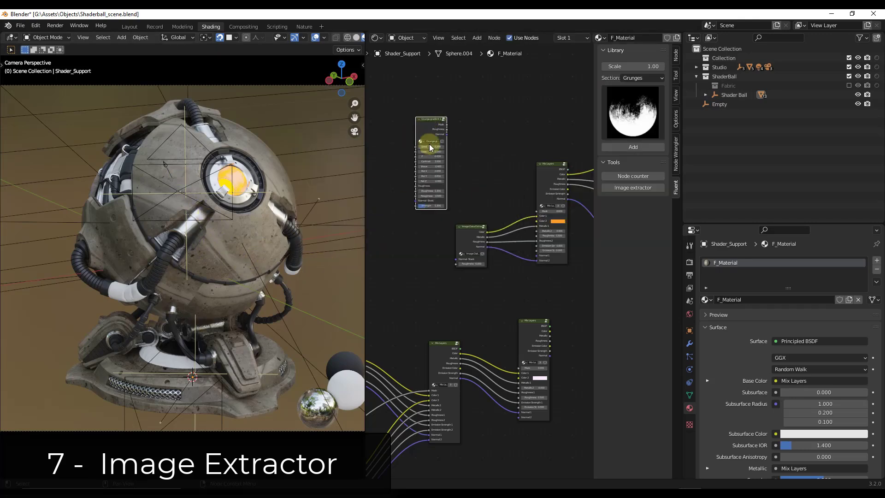
scroll(464, 153, up, 2)
drag(476, 266, 438, 285)
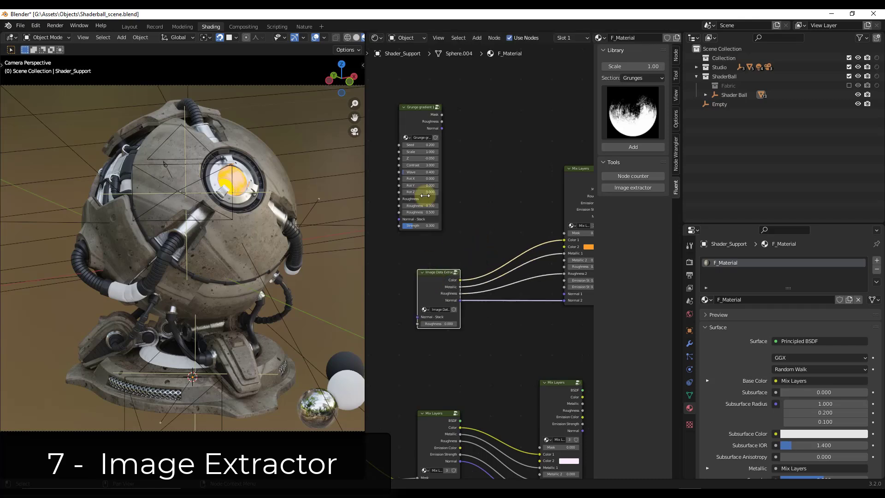
drag(441, 114, 565, 236)
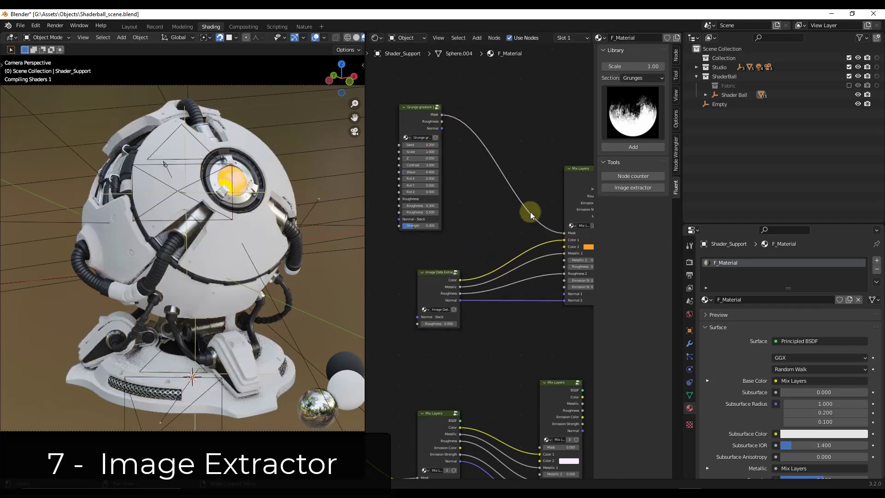
drag(412, 119, 433, 126)
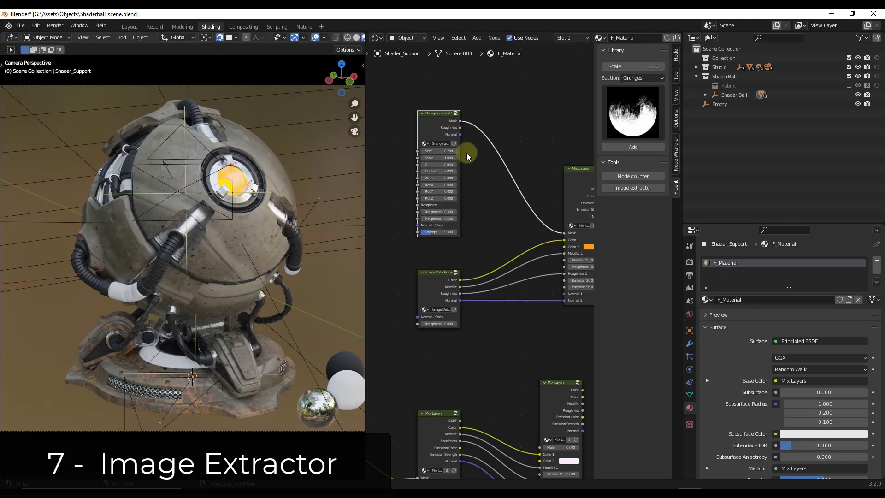
Change Color 2 of the new Mix Layers node from orange to a pale pink
scroll(501, 195, down, 4)
scroll(574, 240, up, 2)
click(566, 239)
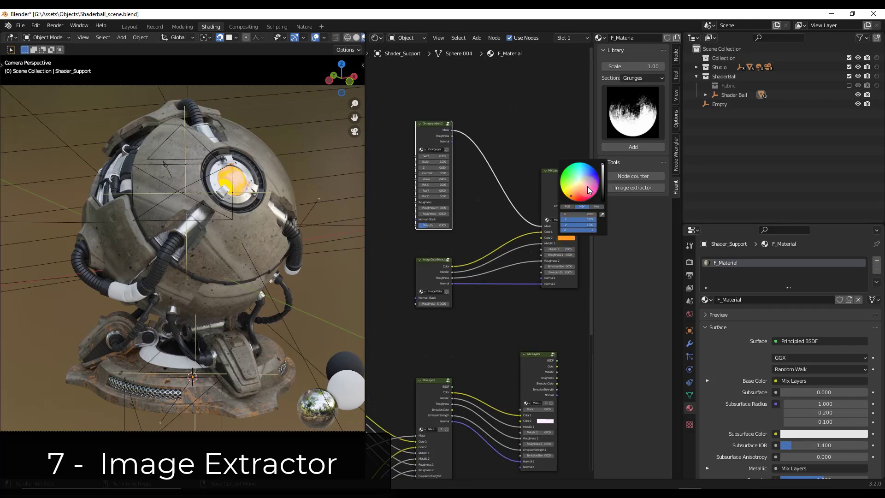
drag(589, 187, 582, 186)
Set the Z value of the Grunge gradient 1 node to 0.1
scroll(421, 172, up, 6)
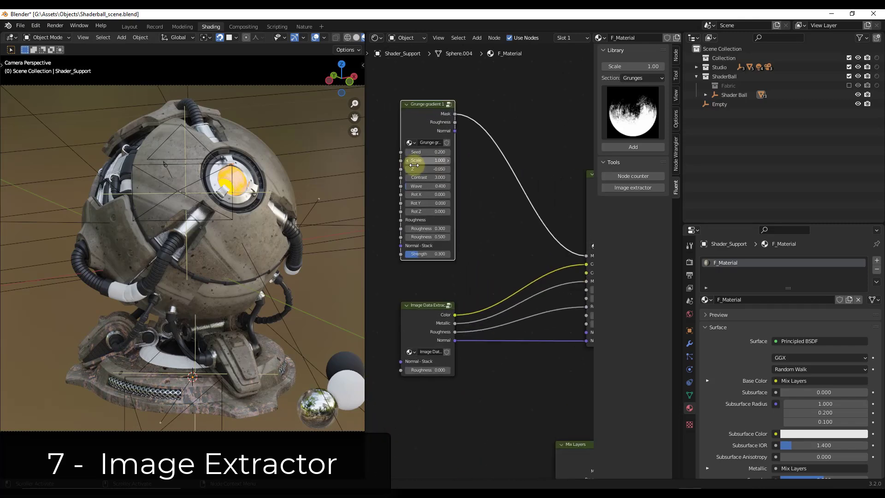
drag(421, 172, 494, 172)
click(476, 171)
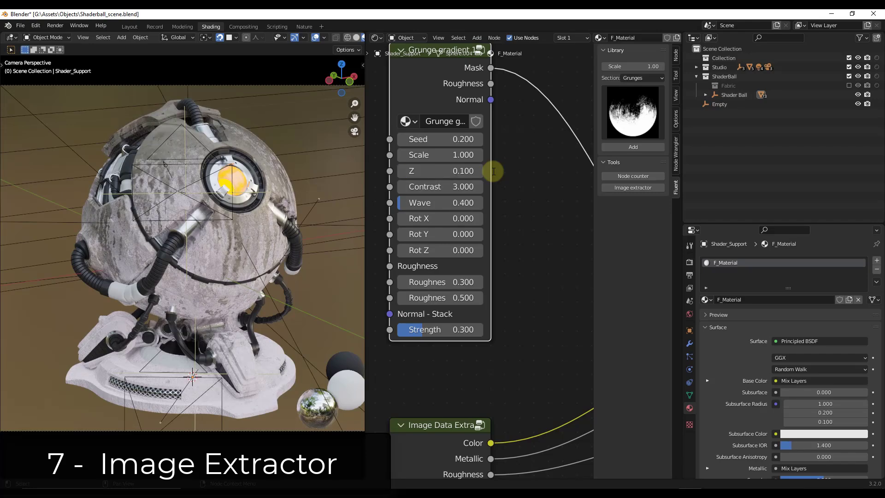
Examine the concrete and pale paint blend on the shader ball up close, along with the Image Data Extractor node
middle_drag(257, 236, 254, 237)
scroll(170, 244, up, 7)
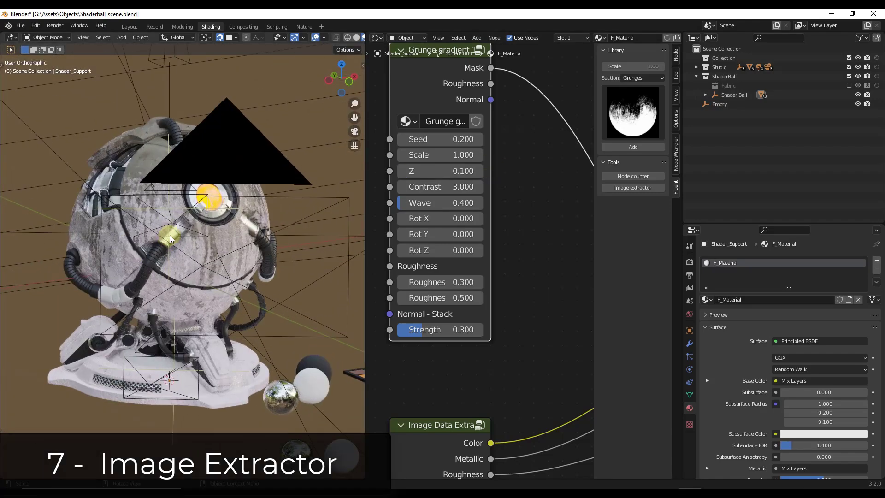
key(KP_0)
scroll(198, 212, up, 4)
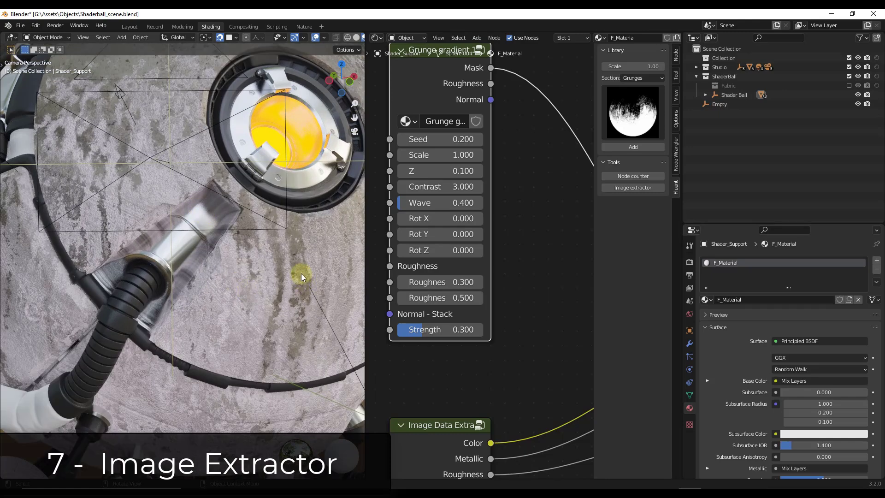
scroll(300, 272, down, 6)
scroll(175, 229, down, 2)
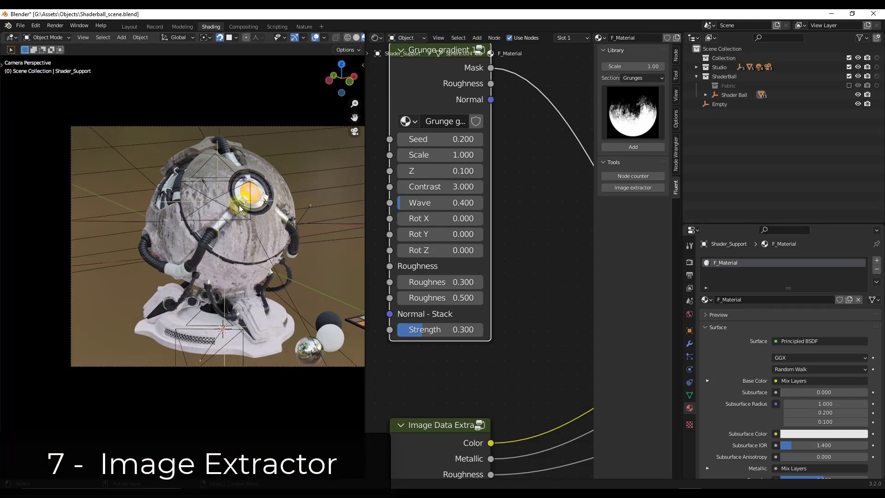
scroll(234, 164, up, 4)
scroll(206, 158, down, 5)
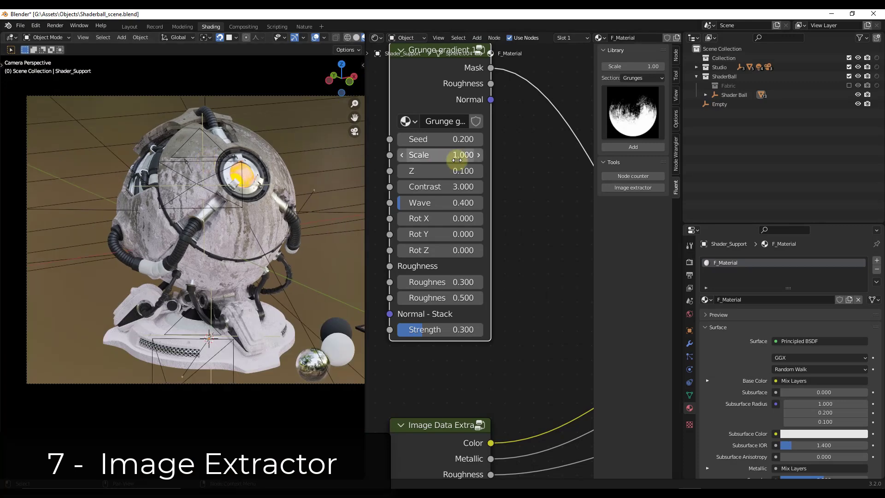
scroll(461, 159, down, 6)
scroll(441, 307, up, 5)
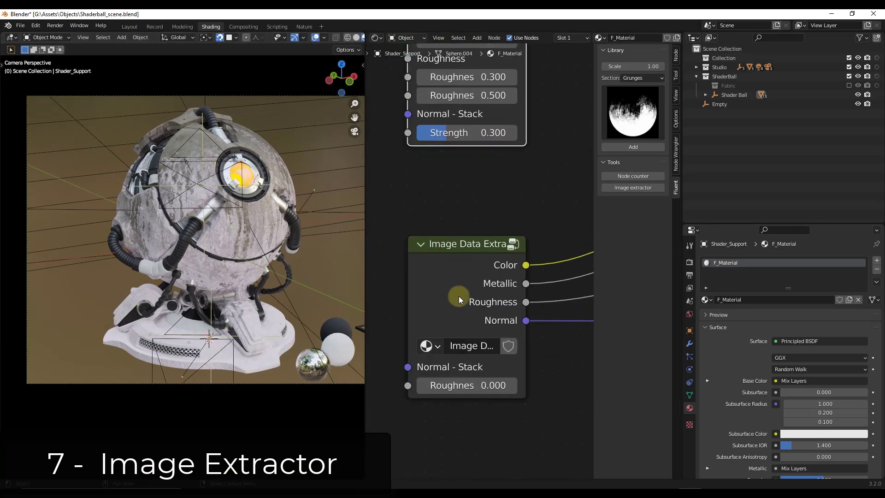
scroll(458, 296, down, 2)
scroll(453, 269, down, 4)
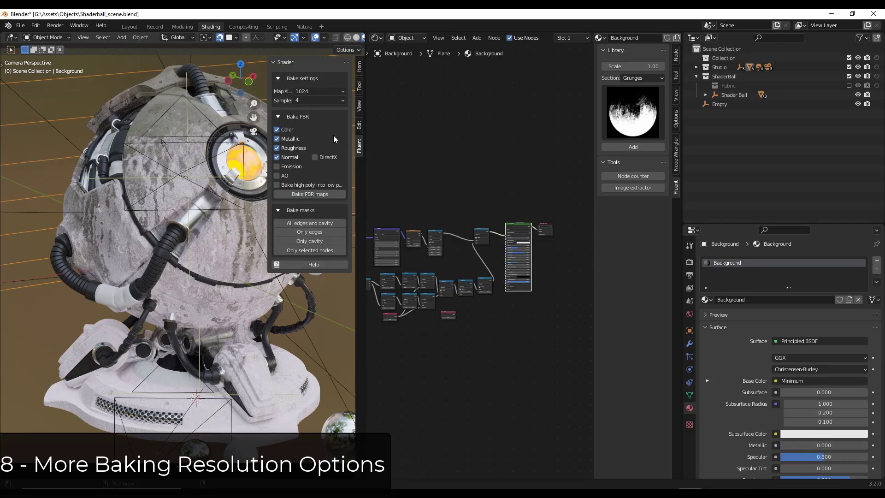
Review the Bake settings, Bake PBR and Bake masks sections of the Shader panel, including the available map size choices
click(278, 78)
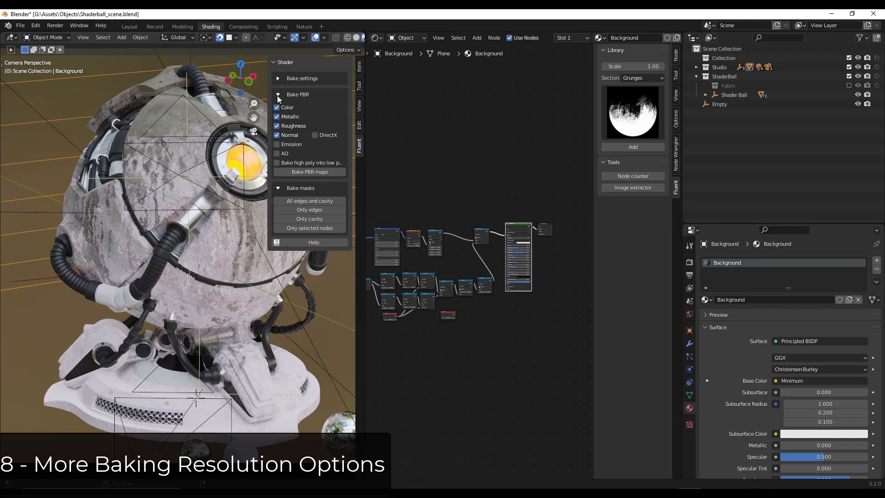
click(289, 95)
click(278, 111)
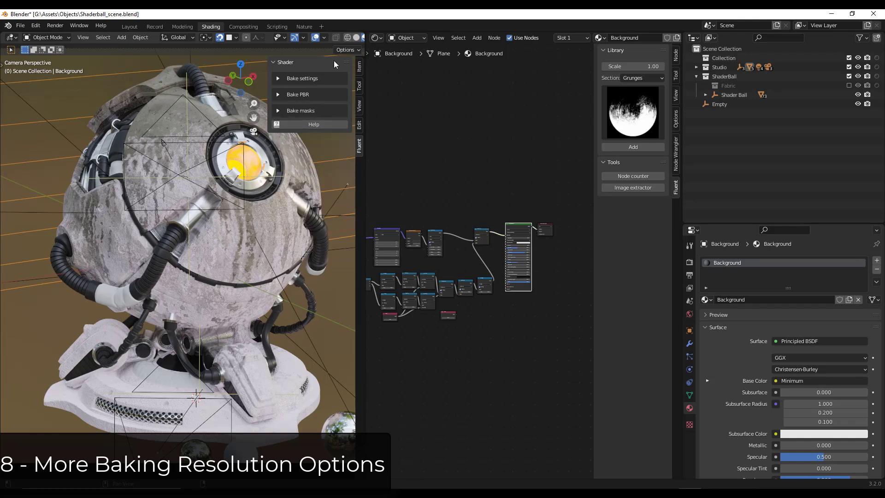
click(278, 95)
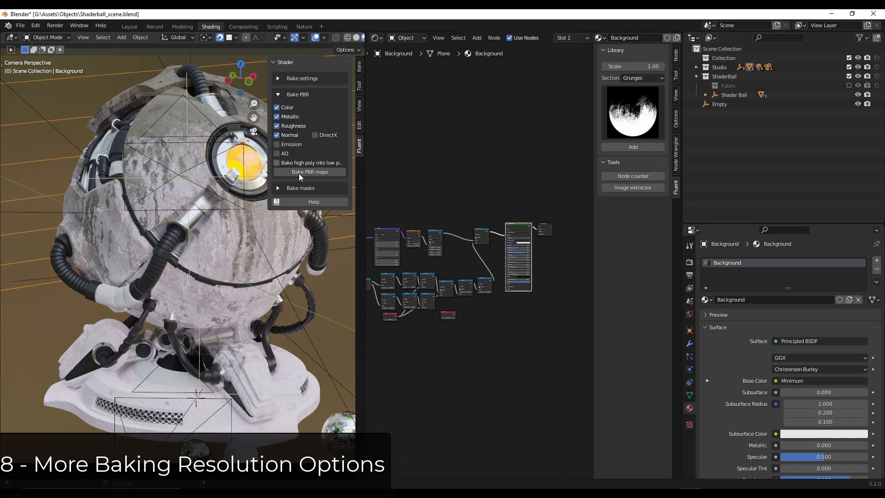
click(279, 188)
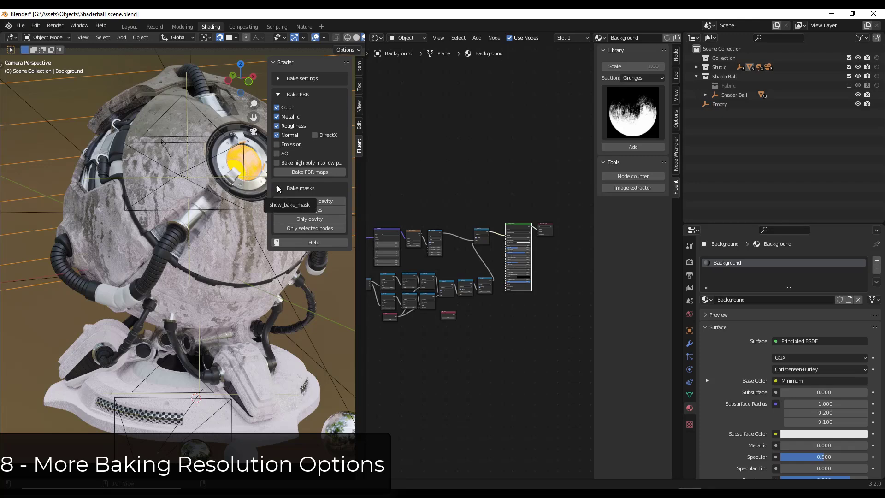
click(278, 79)
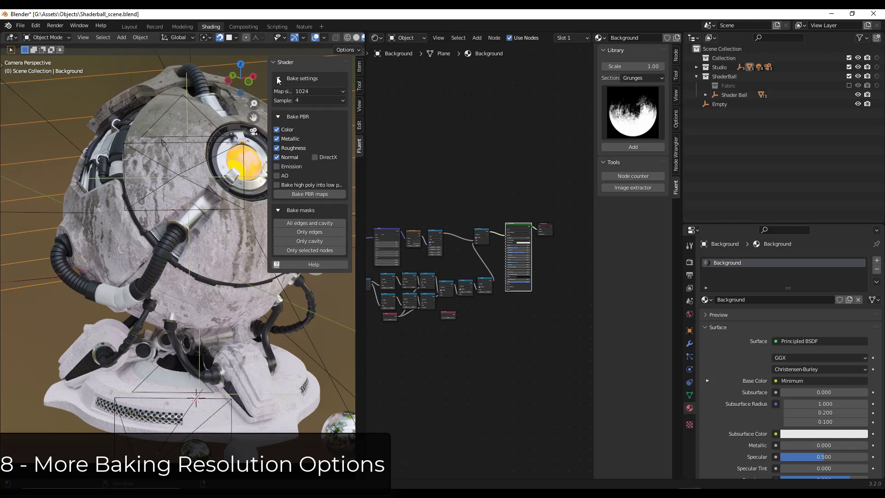
click(323, 91)
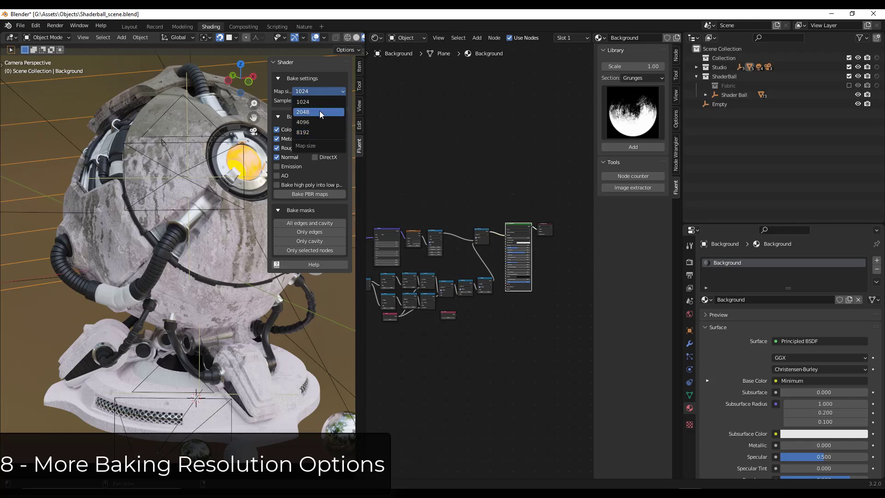
click(319, 93)
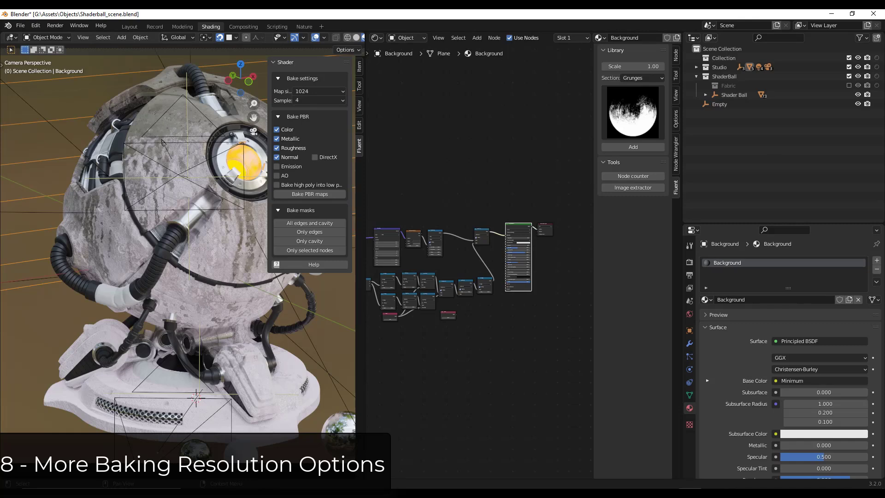
Switch to File Explorer and open the Textures folder inside G:\Assets\Objects
drag(884, 139, 444, 89)
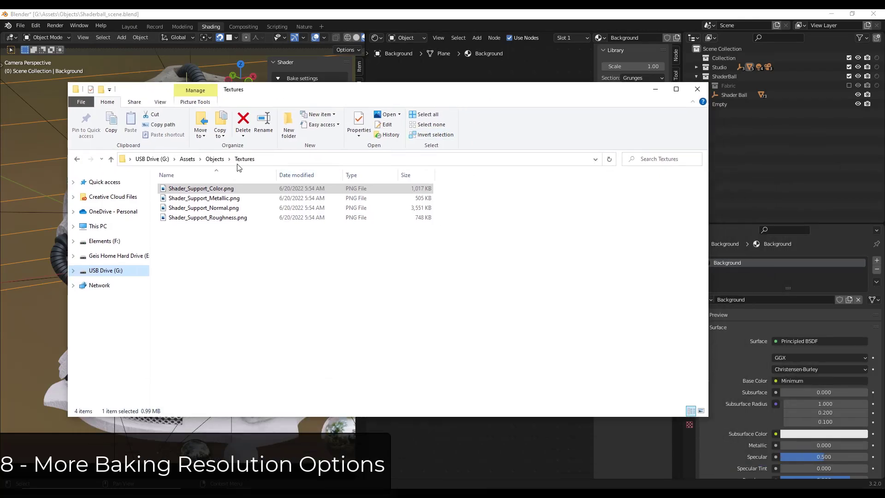
click(215, 159)
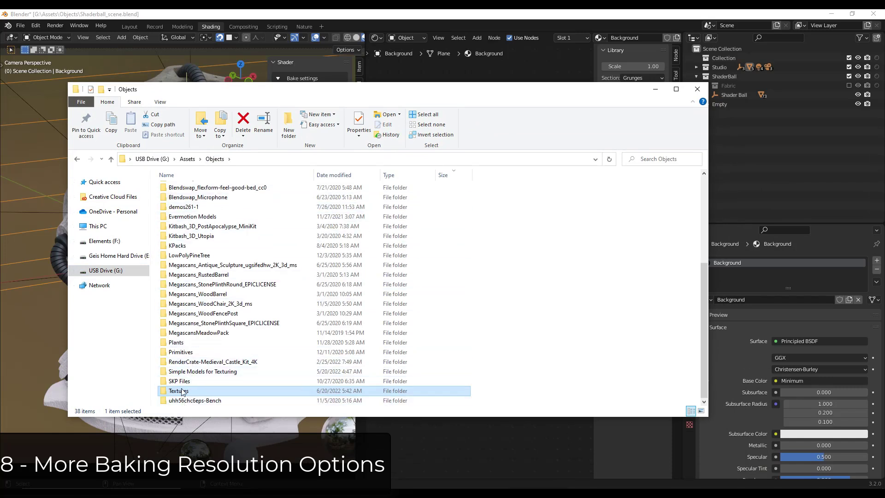
double_click(182, 392)
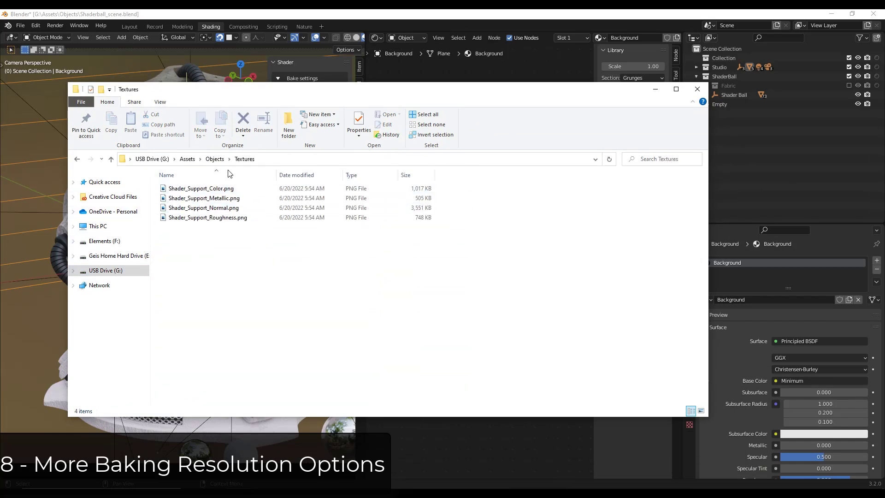
View the baked Shader_Support Color, Metallic, Normal and Roughness maps one after another, and close the image viewer
double_click(209, 188)
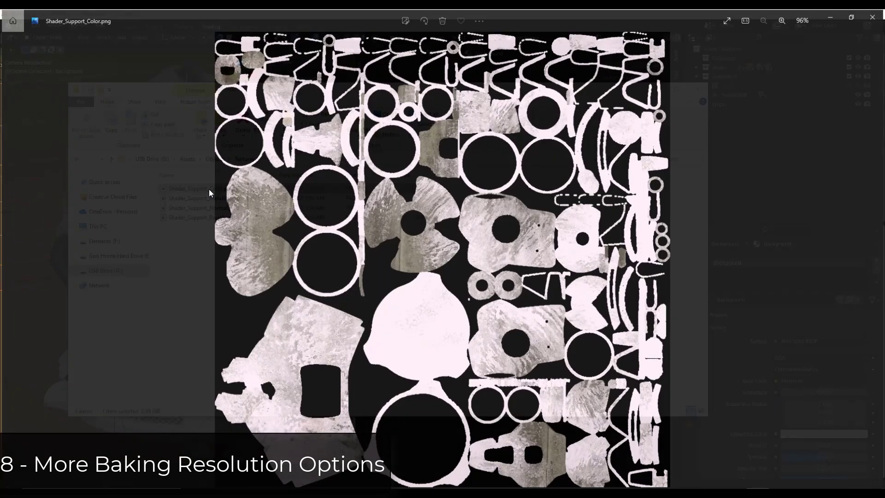
key(Right)
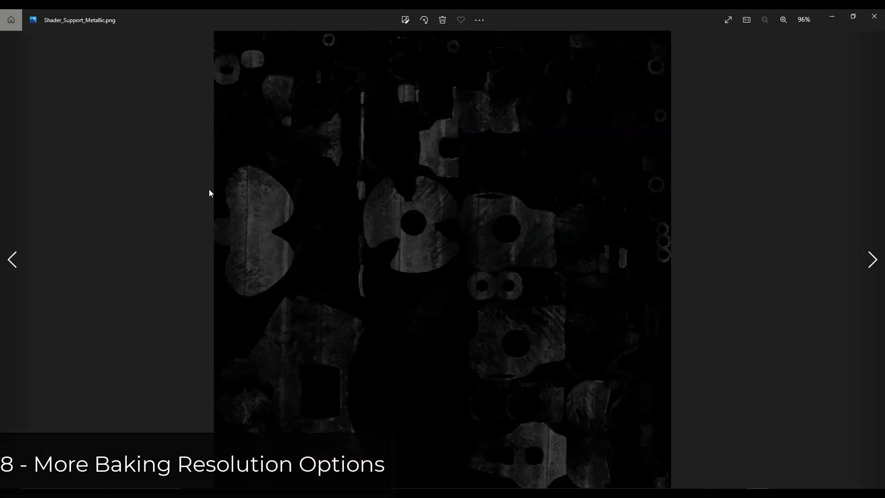
key(Right)
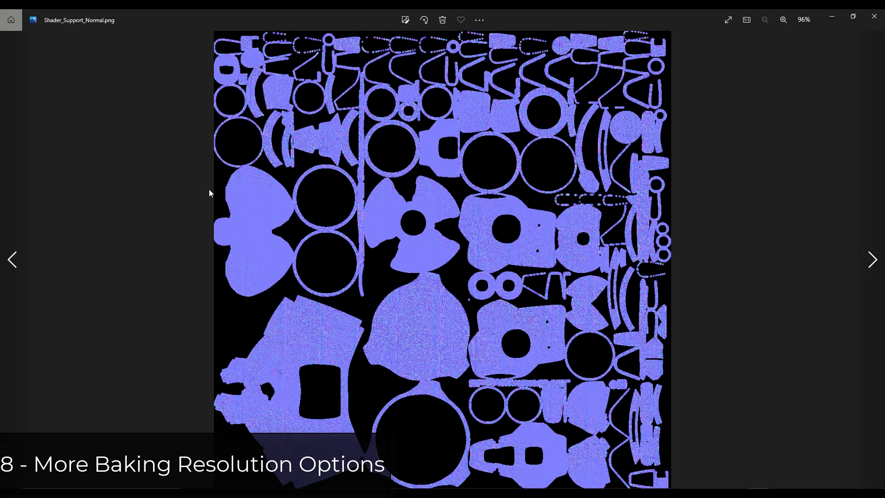
key(Right)
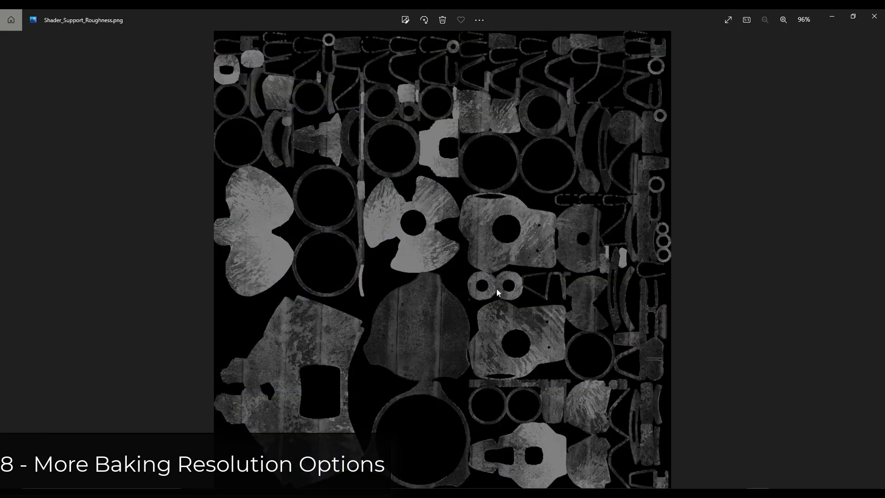
click(875, 16)
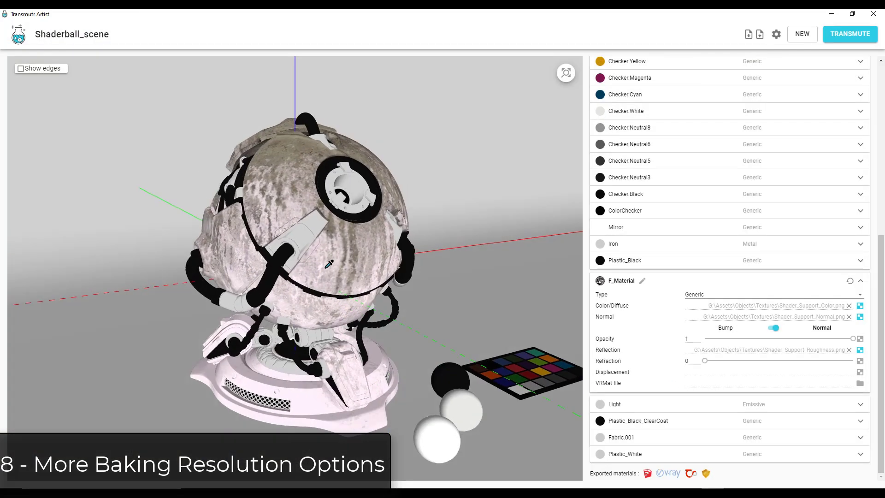
Inspect the baked F_Material textures on the shader ball from several angles in Transmutr Artist
drag(329, 264, 329, 231)
drag(336, 271, 308, 228)
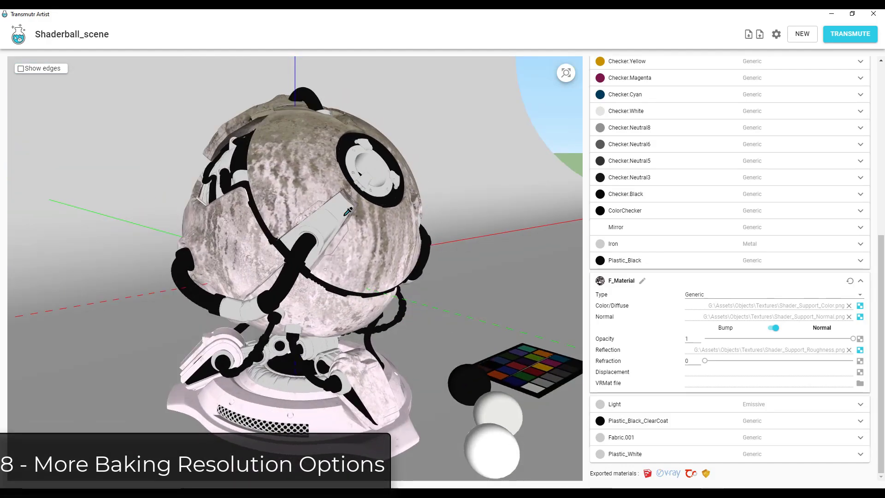
drag(338, 195, 267, 164)
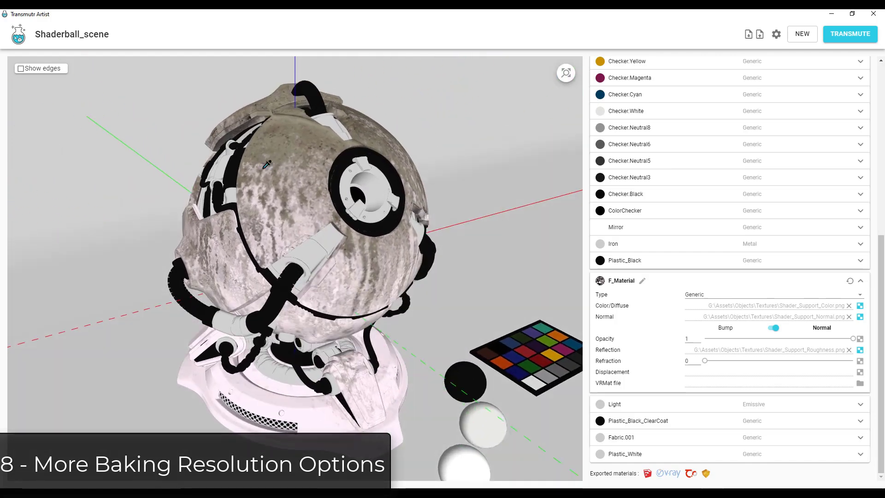
drag(403, 219, 288, 191)
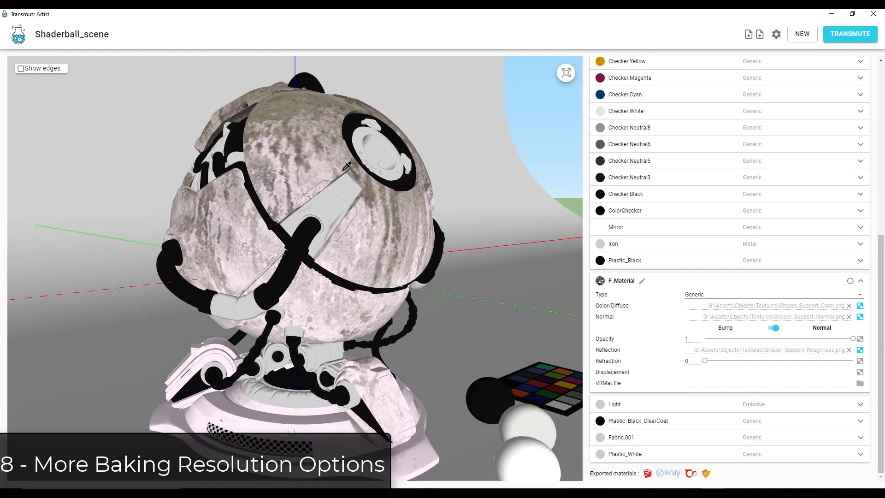
drag(407, 215, 532, 197)
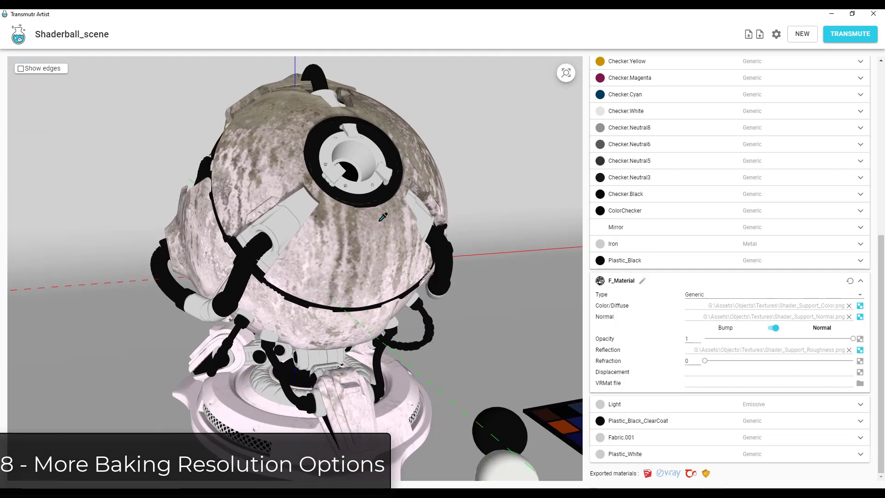